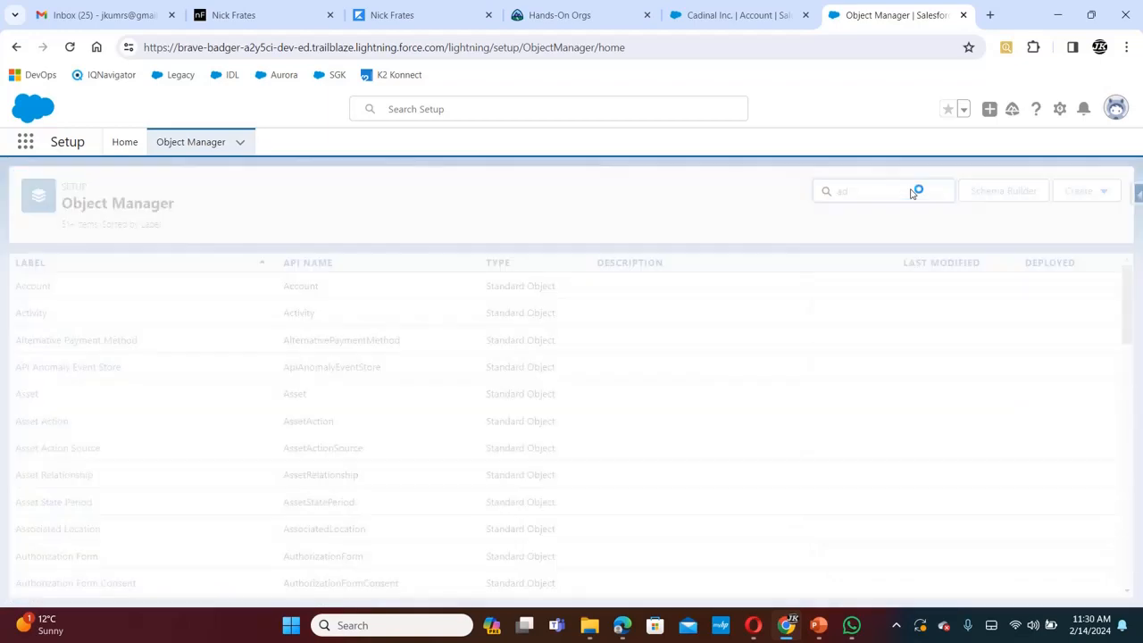
Step: Find the Lead object by searching for "lead" and open its Fields & Relationships list
key("BackSpace")
type("le")
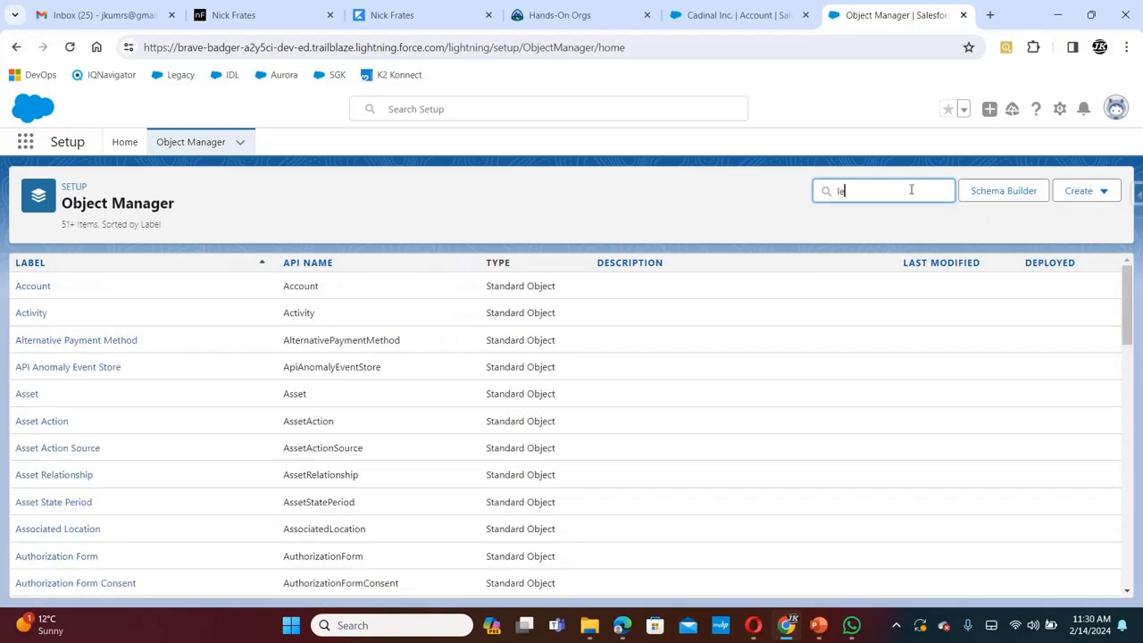
type("ad")
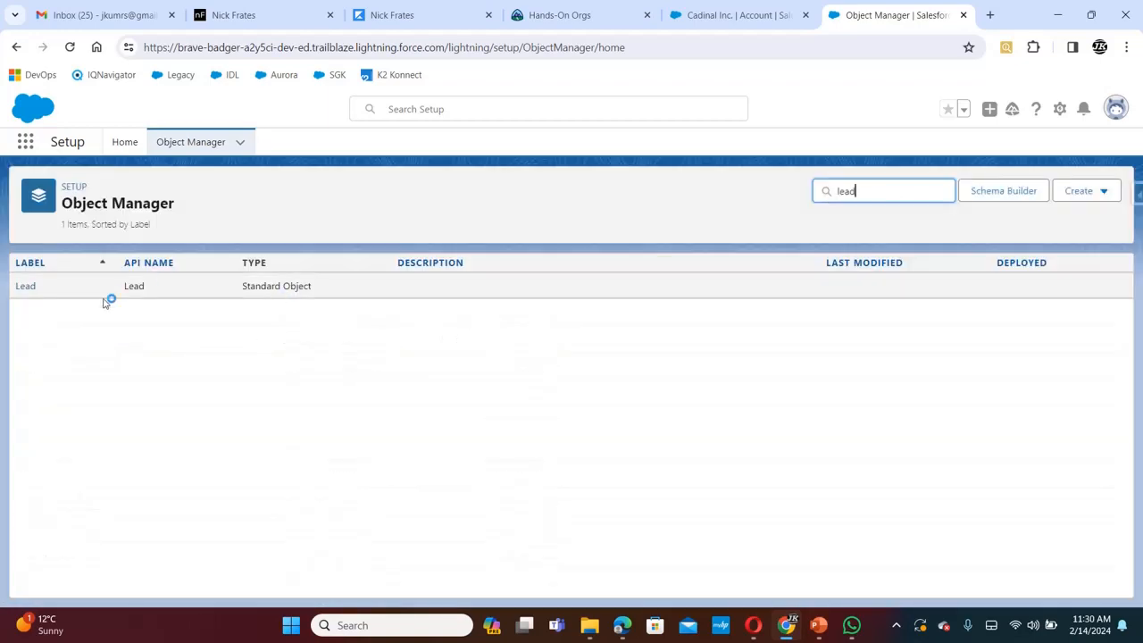
left_click(18, 290)
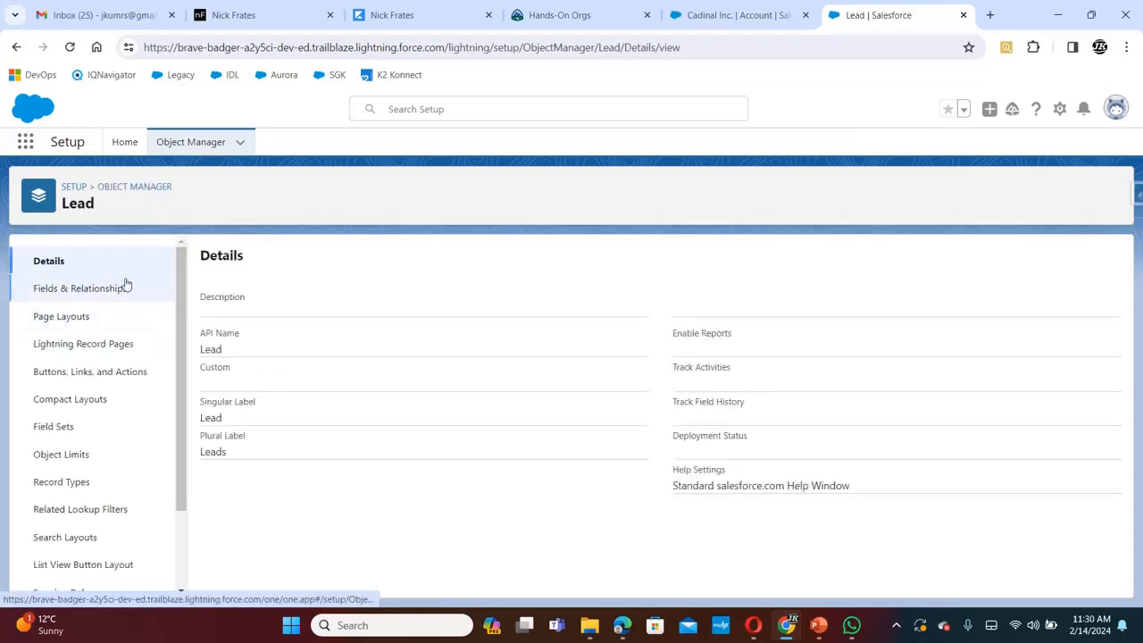
left_click(100, 290)
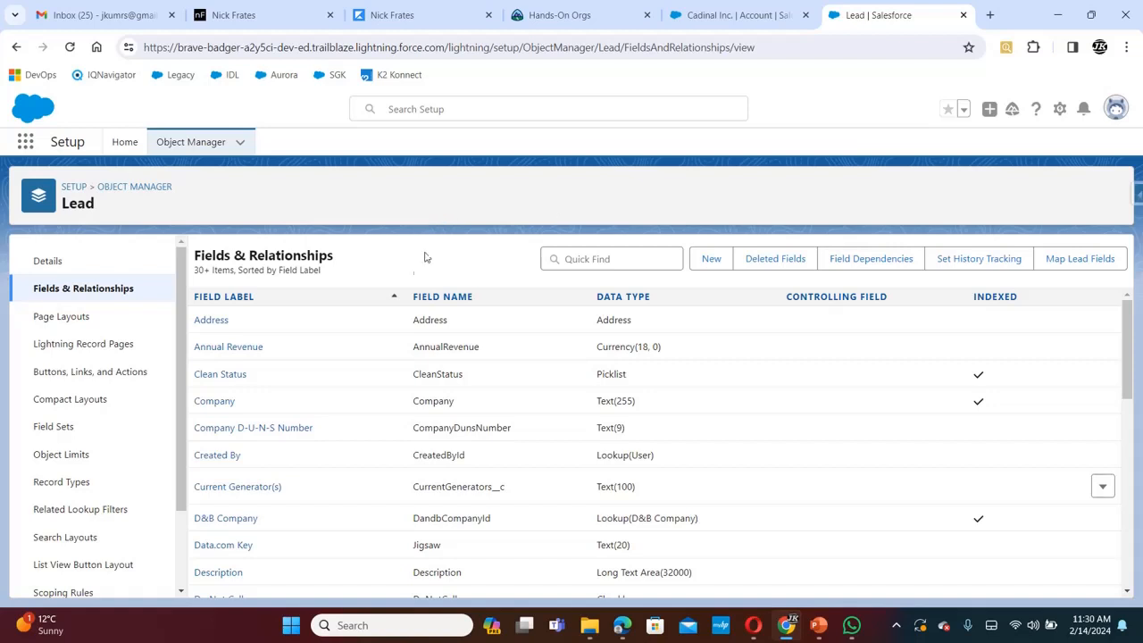
Step: Start a new custom field on the Lead object with Currency as its data type
left_click(711, 260)
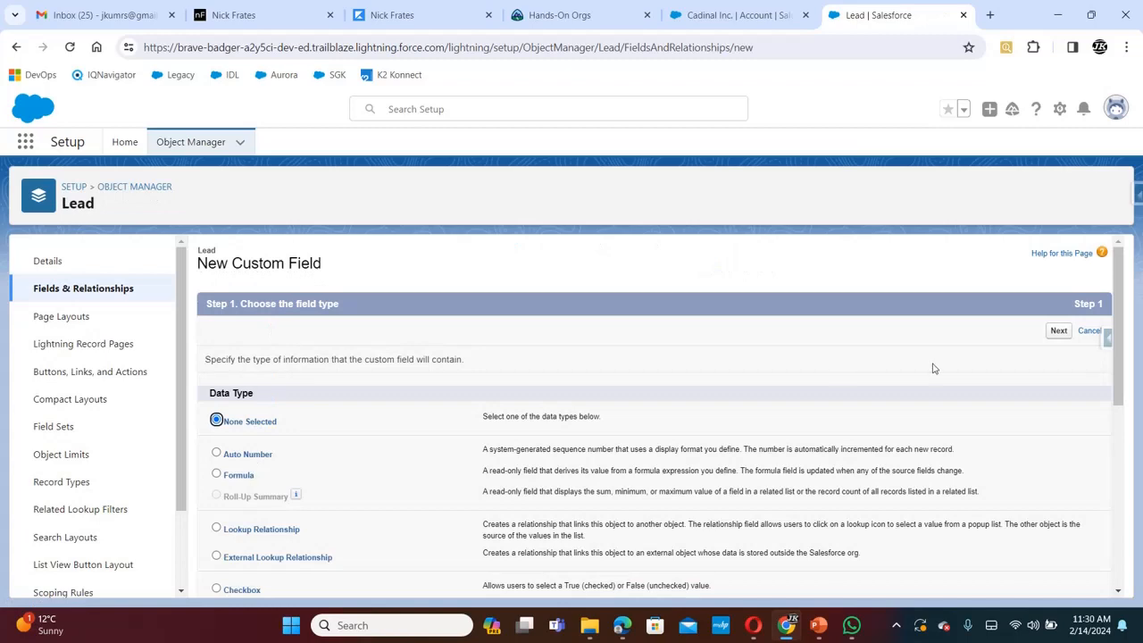
left_click_drag(1118, 290, 1114, 386)
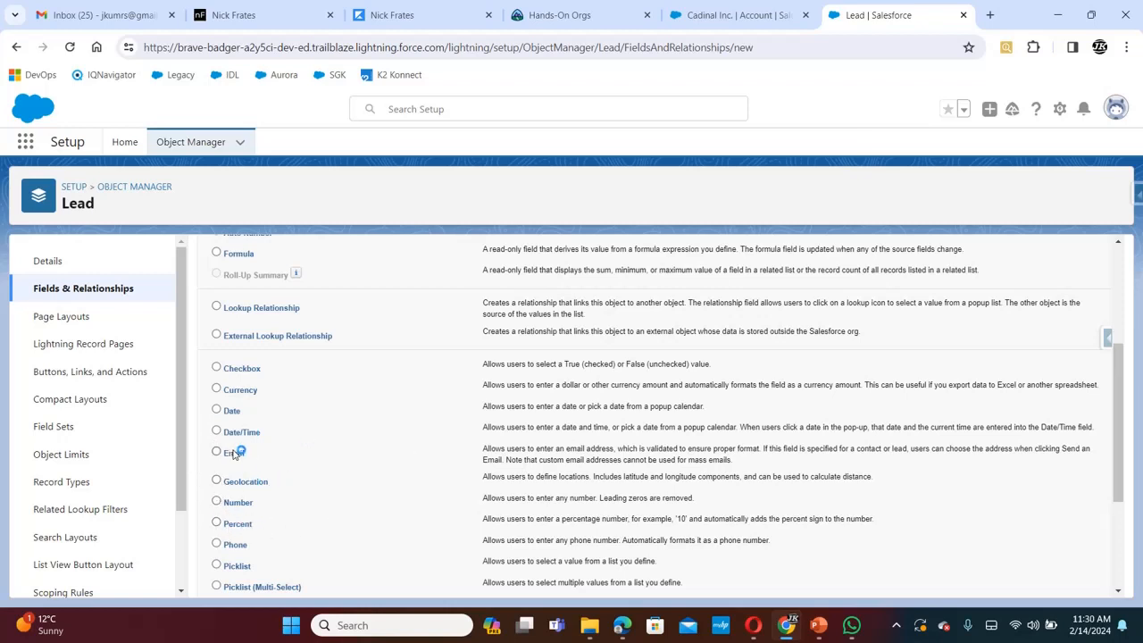
left_click(216, 390)
scroll(1107, 452, "down", 1)
scroll(1108, 453, "down", 5)
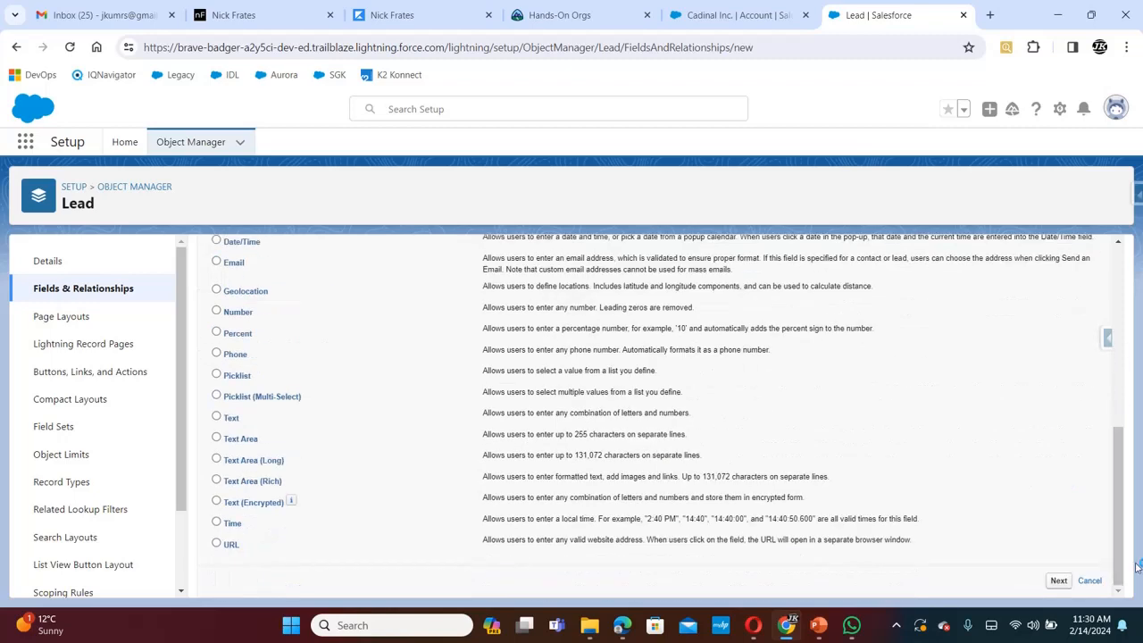
left_click(1059, 580)
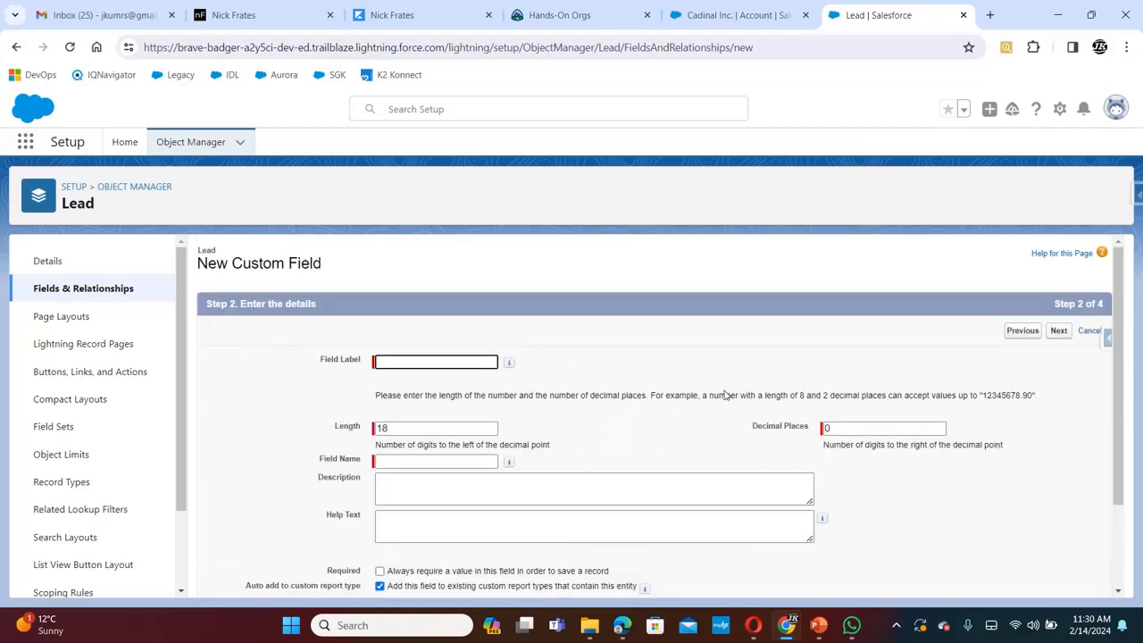
Step: Label the Lead currency field "Deal Value" with field name Deal_Value, and proceed to field-level security
left_click(461, 363)
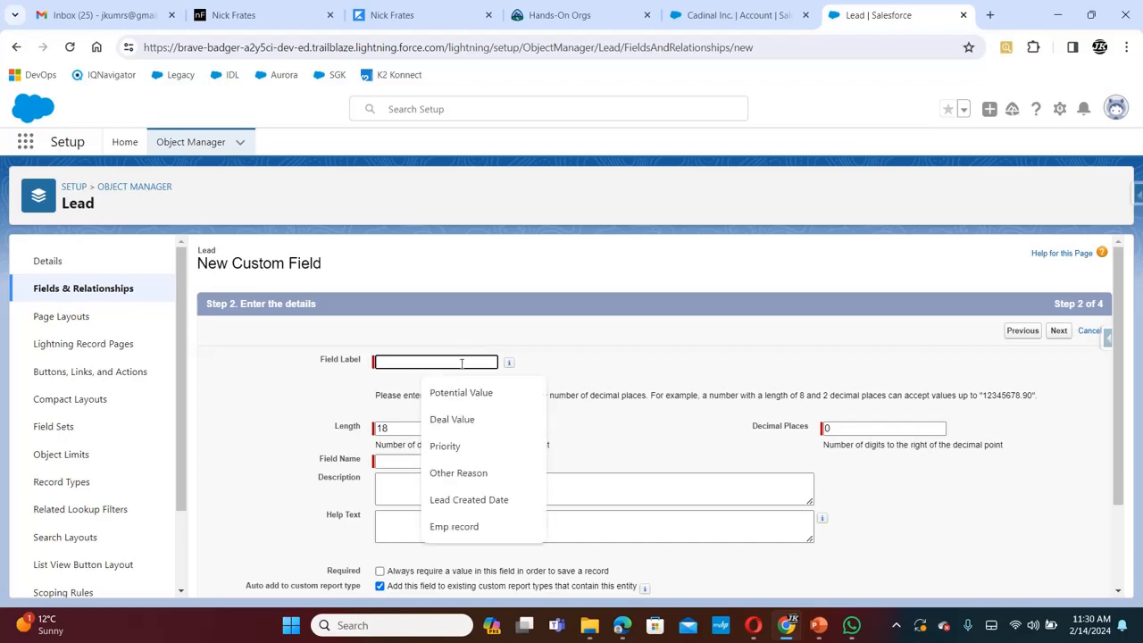
left_click(464, 417)
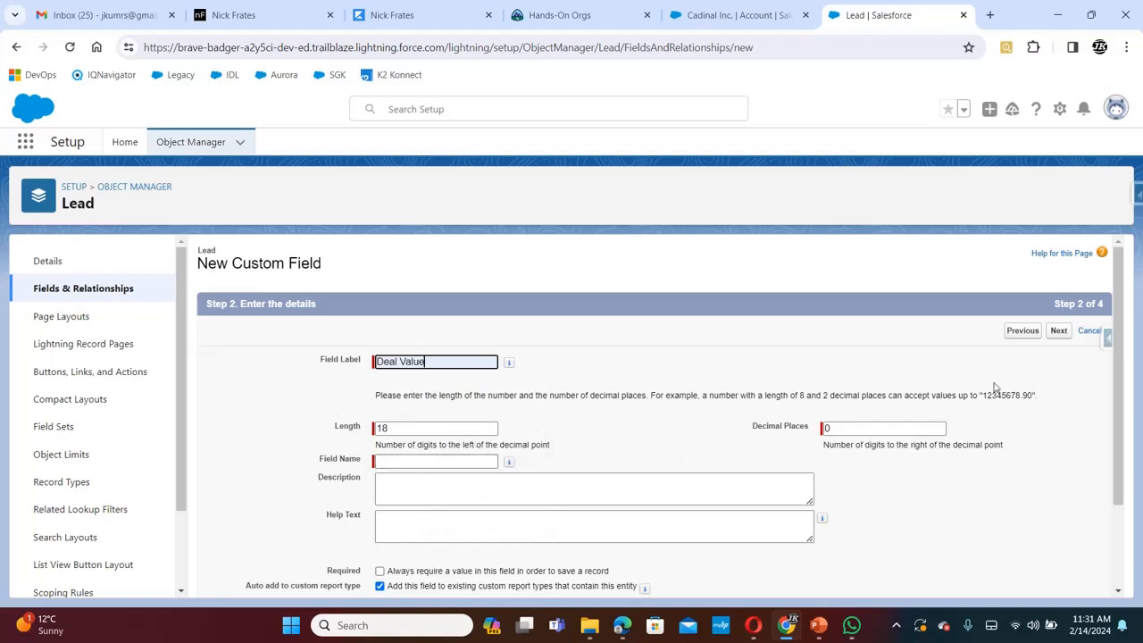
left_click(446, 460)
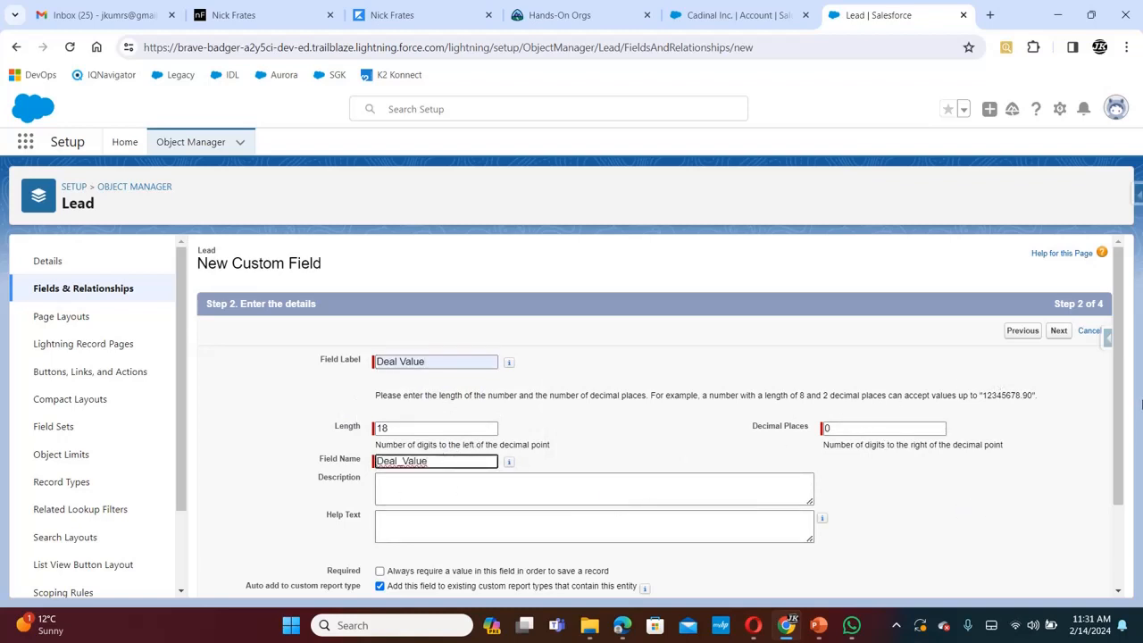
left_click_drag(1120, 383, 1122, 473)
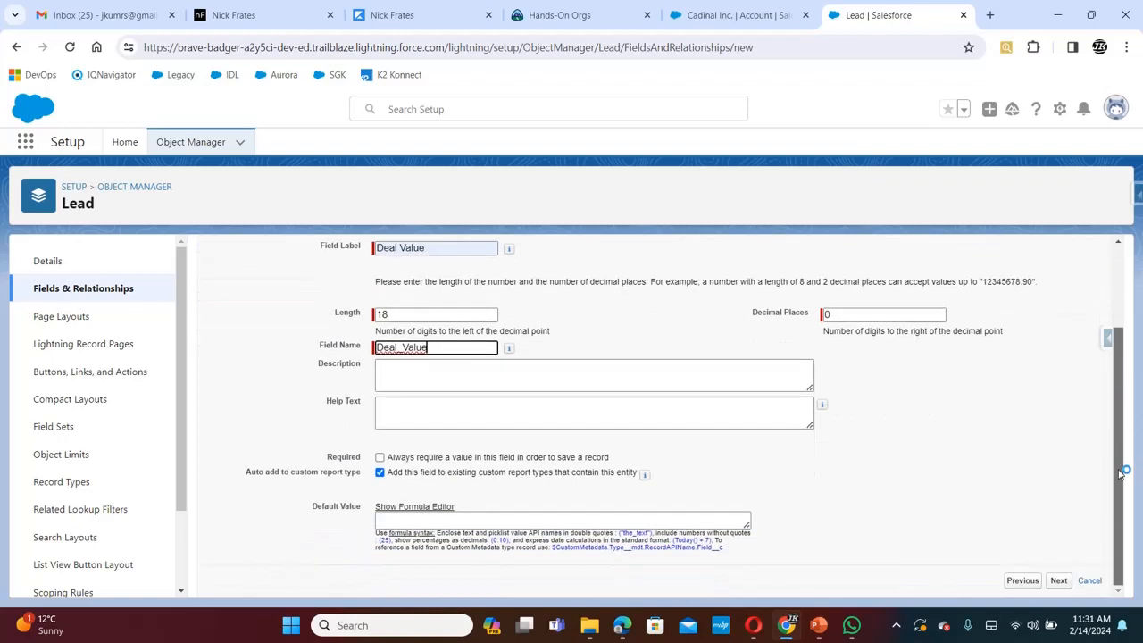
left_click(1058, 582)
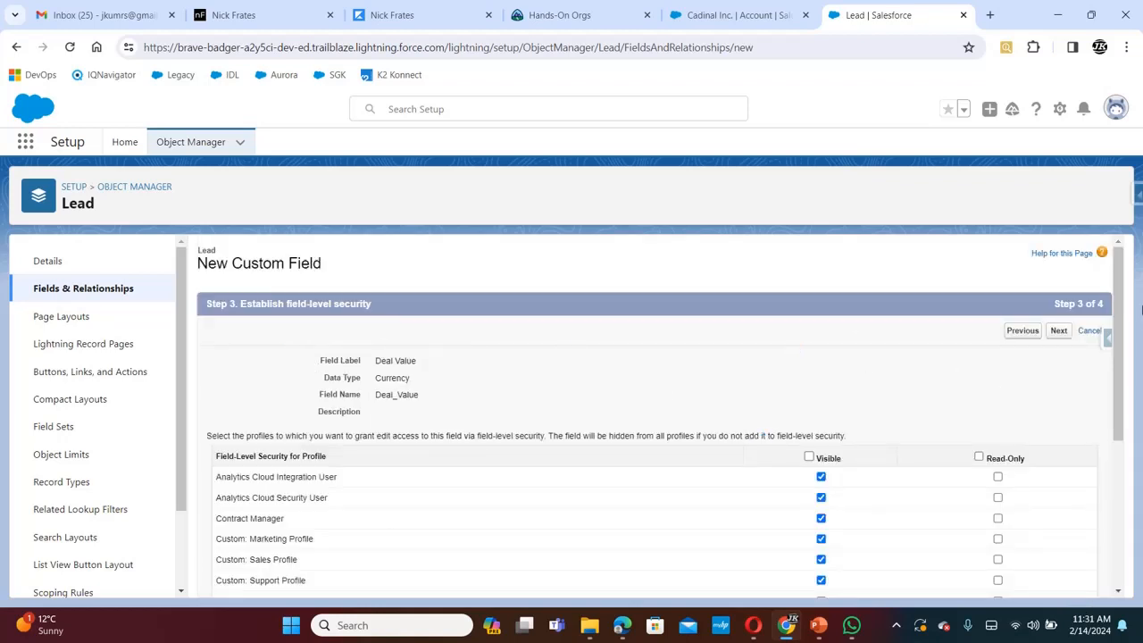
Step: Accept the default profile visibility for the Lead's Deal Value field, include it on all Lead page layouts, and save it
left_click_drag(1118, 288, 1119, 434)
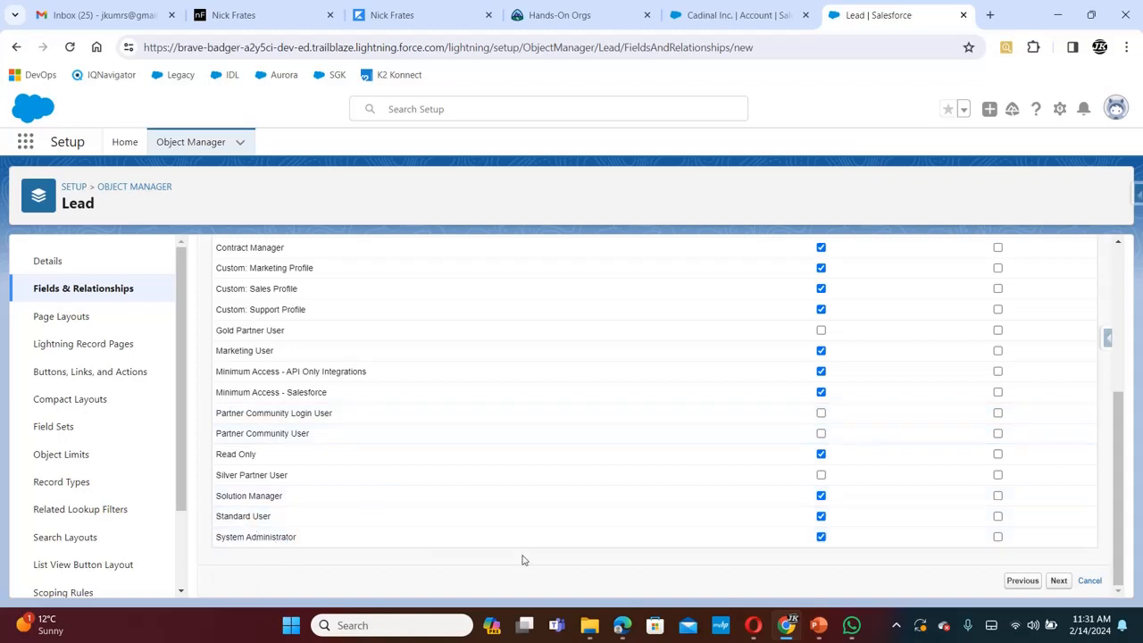
left_click(1059, 582)
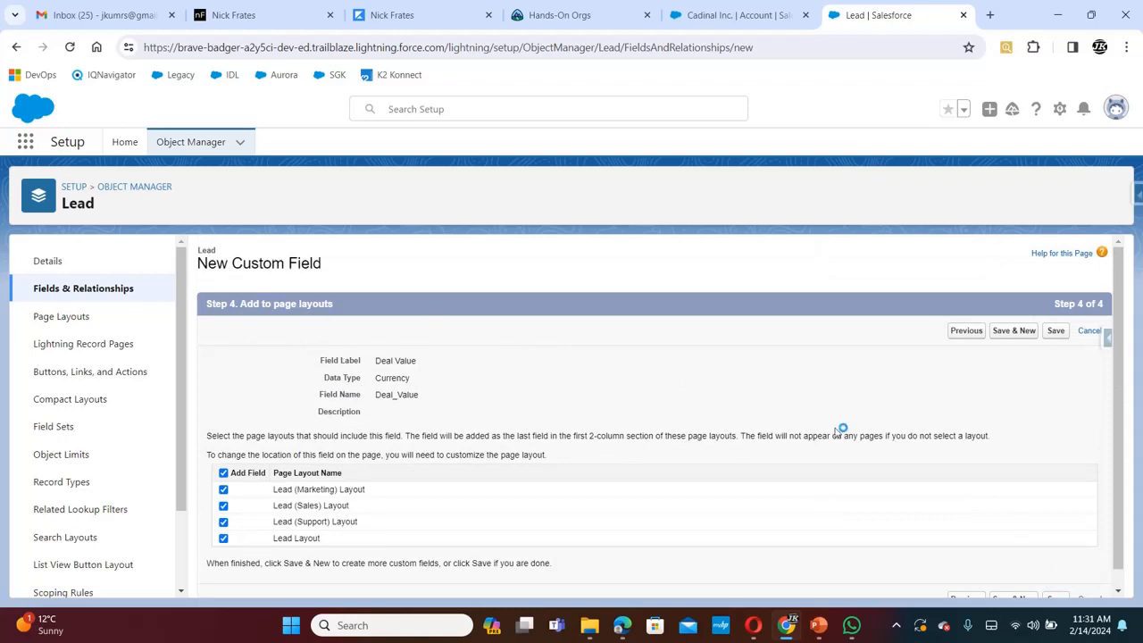
left_click(1056, 332)
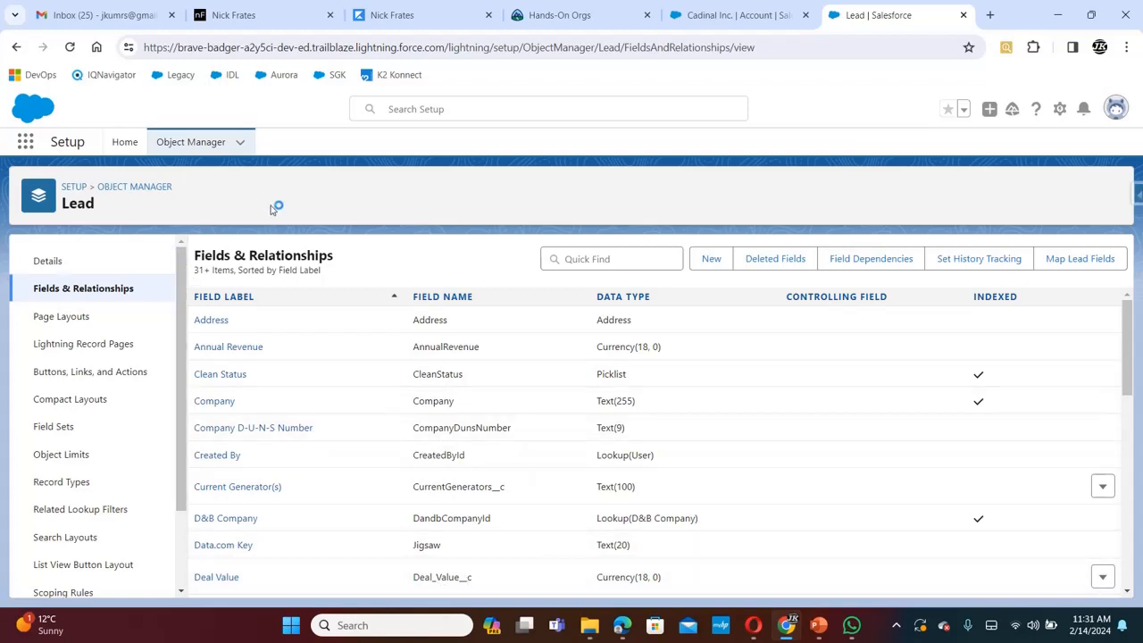
Step: Return to the object list, find the Opportunity object by searching for "oppo", and open its Fields & Relationships list
left_click(136, 187)
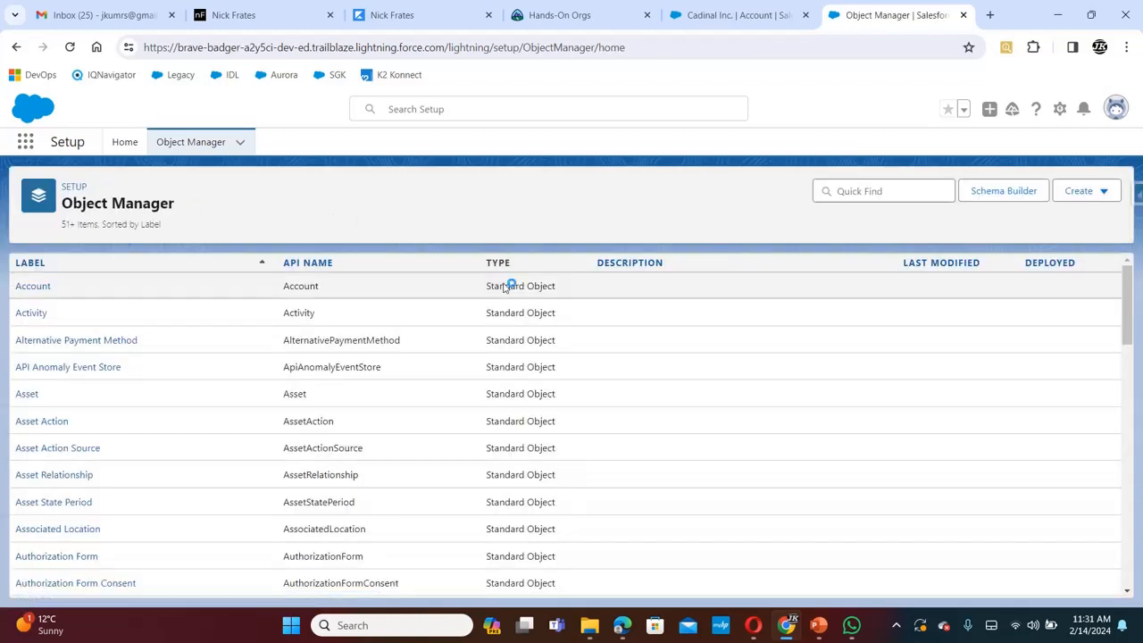
left_click(840, 193)
type("pp")
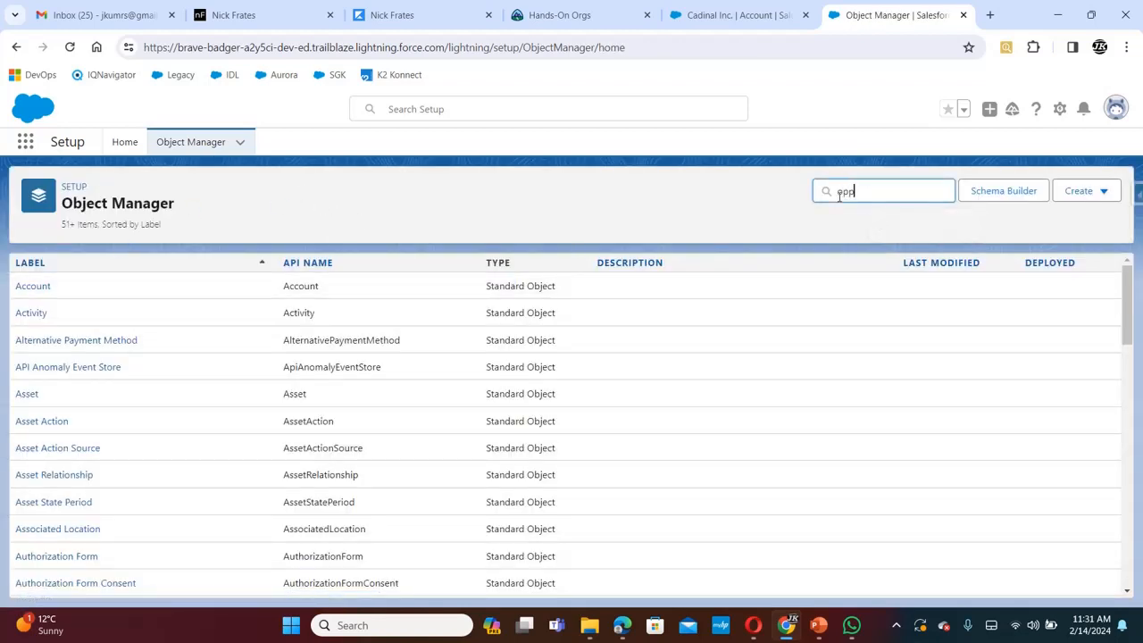
type("po")
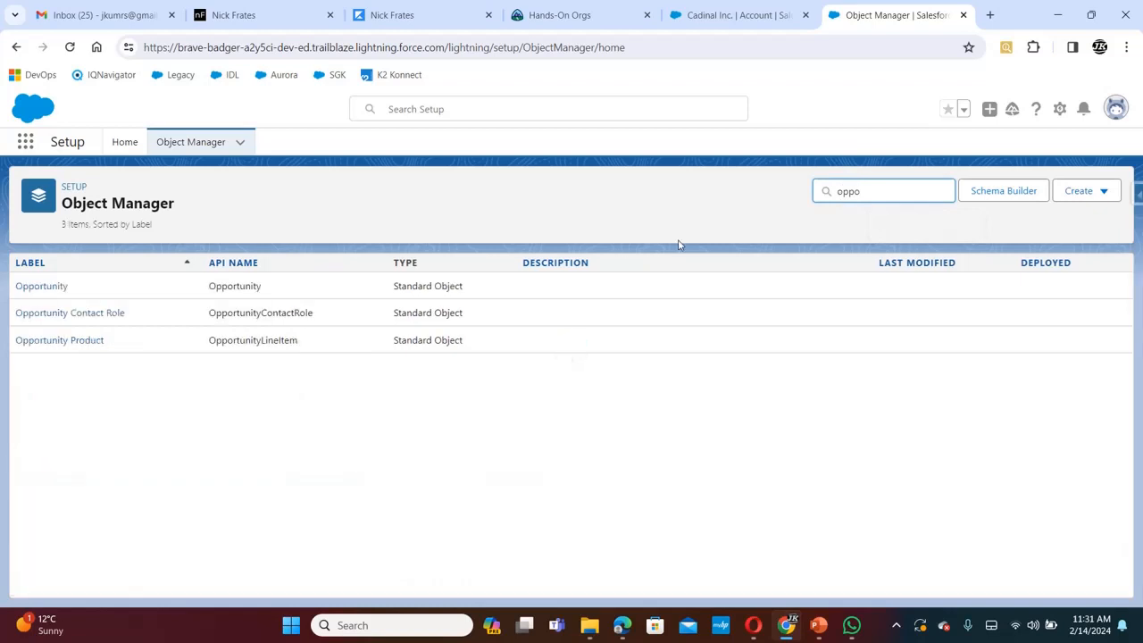
left_click(53, 286)
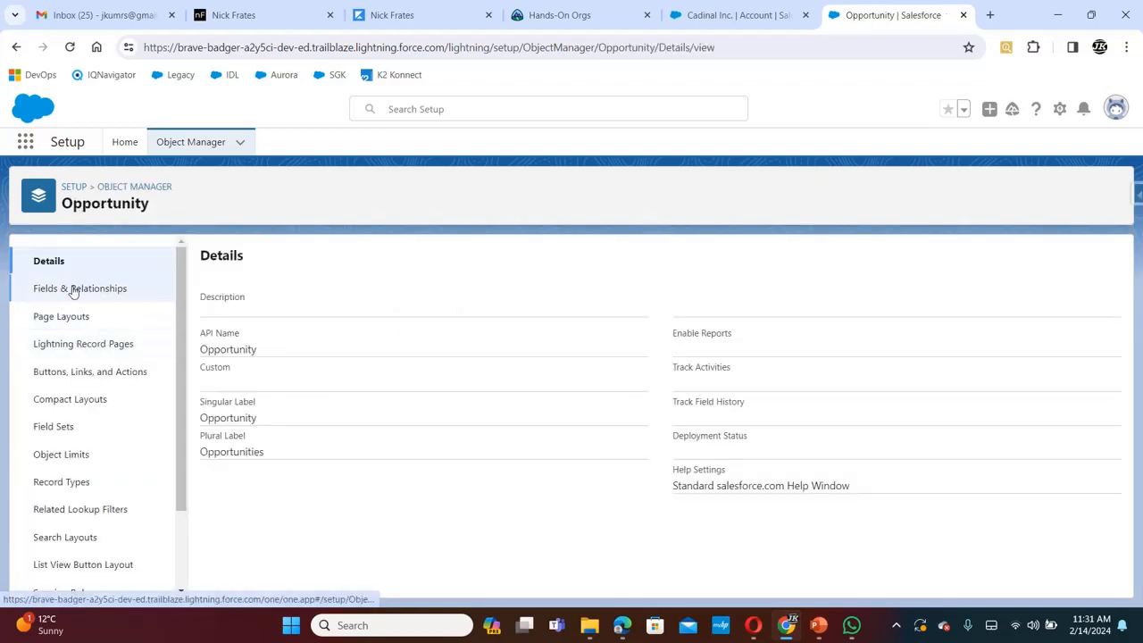
left_click(74, 291)
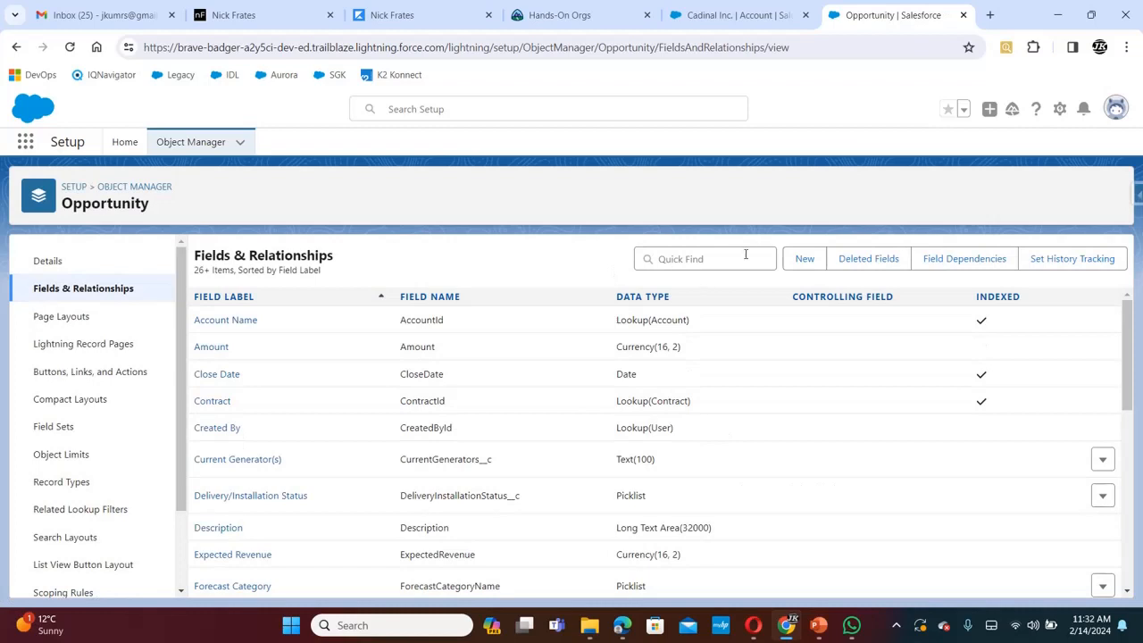
Step: Start a new custom field on the Opportunity object with Currency as its data type
left_click(803, 258)
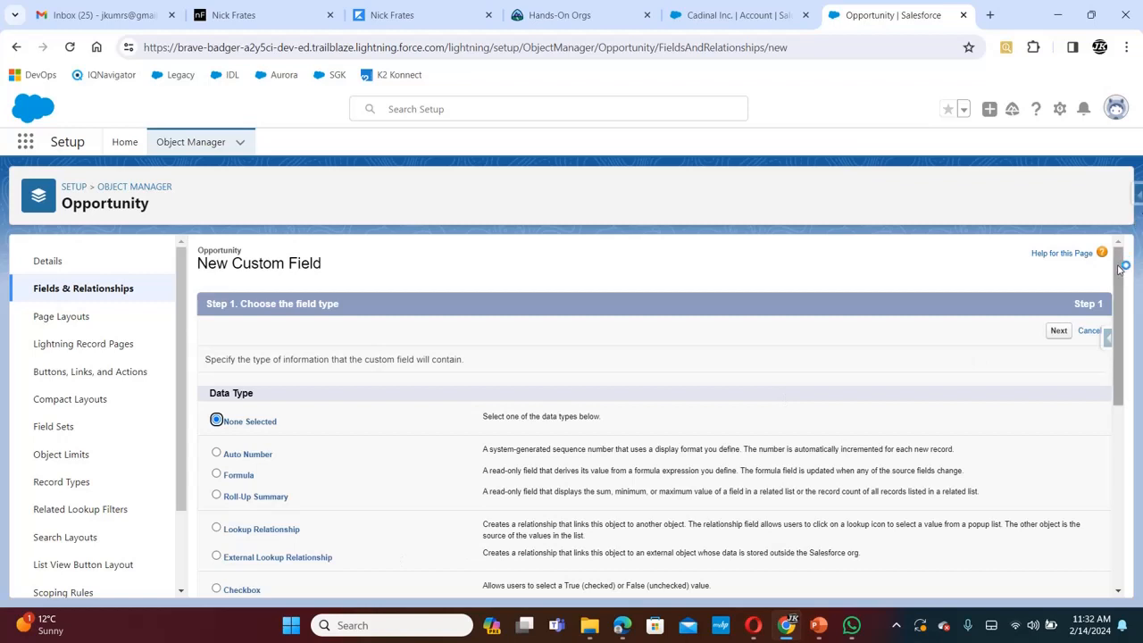
scroll(1122, 268, "down", 2)
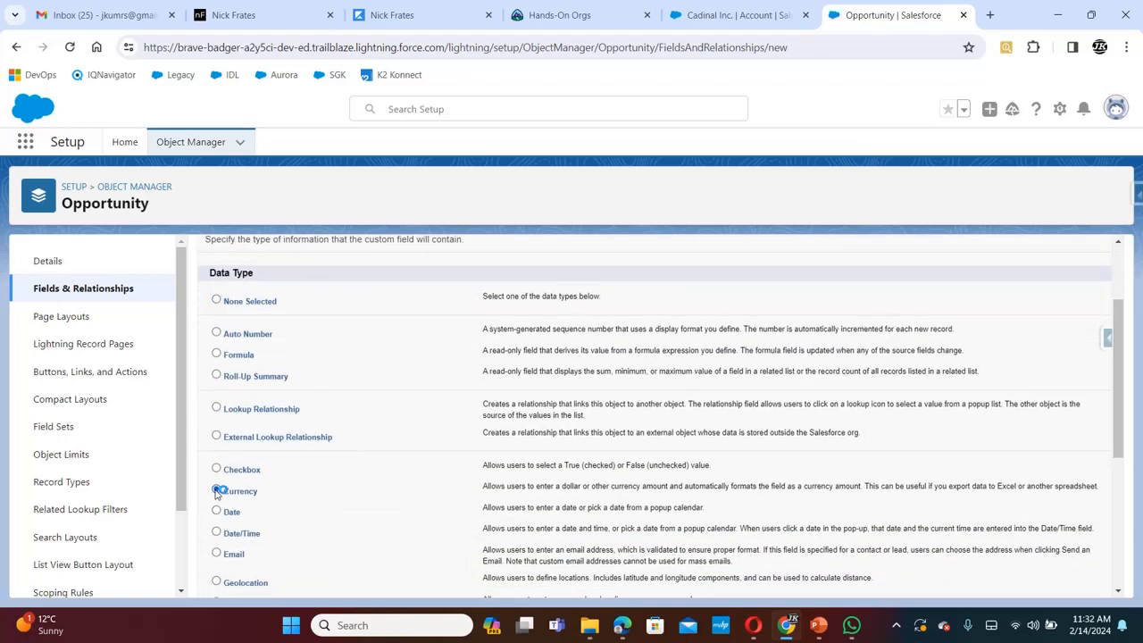
left_click_drag(1122, 357, 1139, 490)
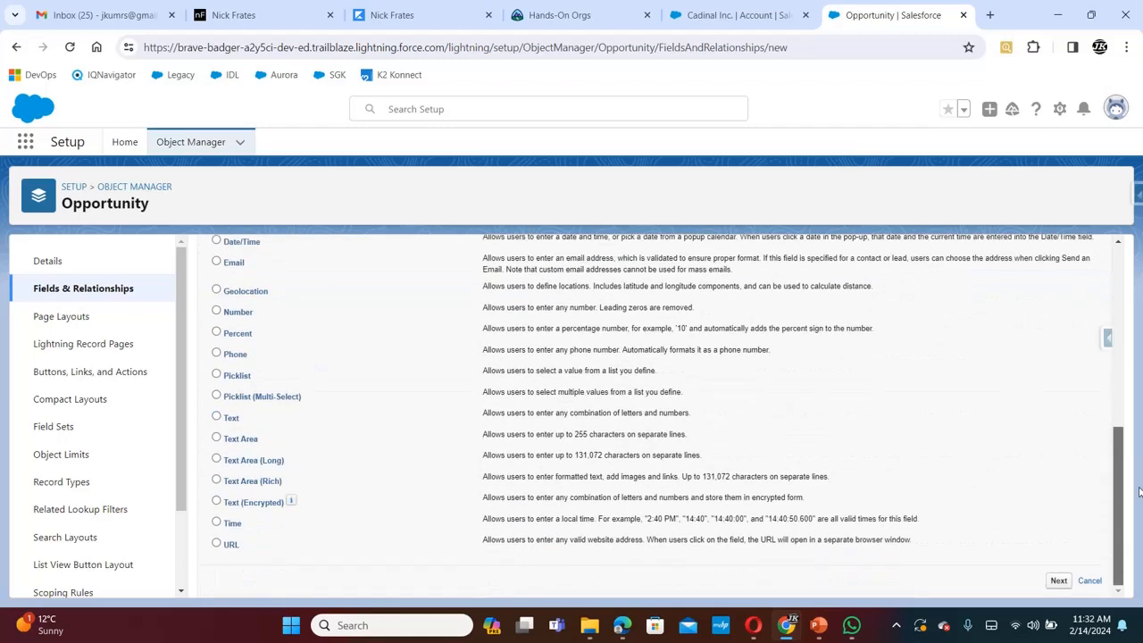
left_click(1059, 581)
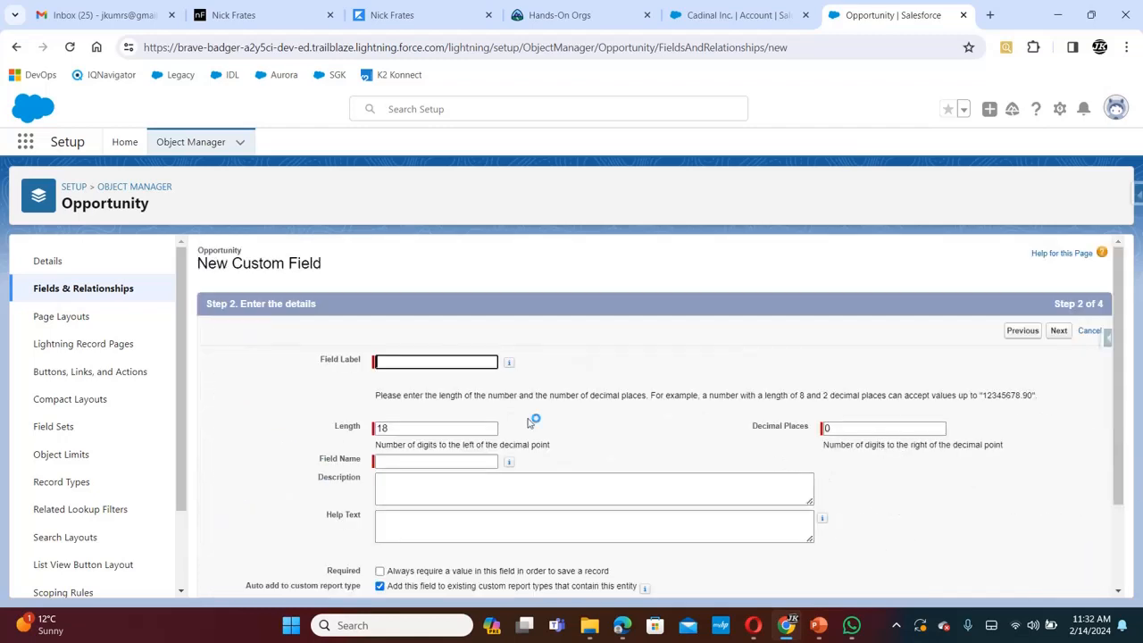
Step: Label the Opportunity currency field "Deal Value" with field name Deal_Value, and proceed to field-level security
left_click(456, 361)
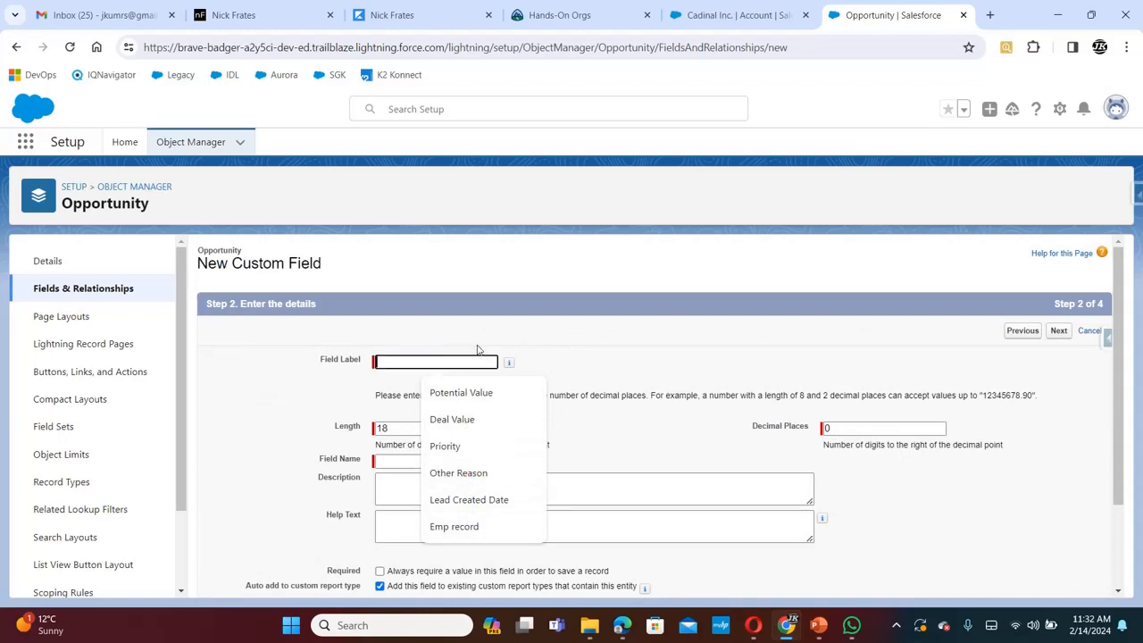
left_click(462, 420)
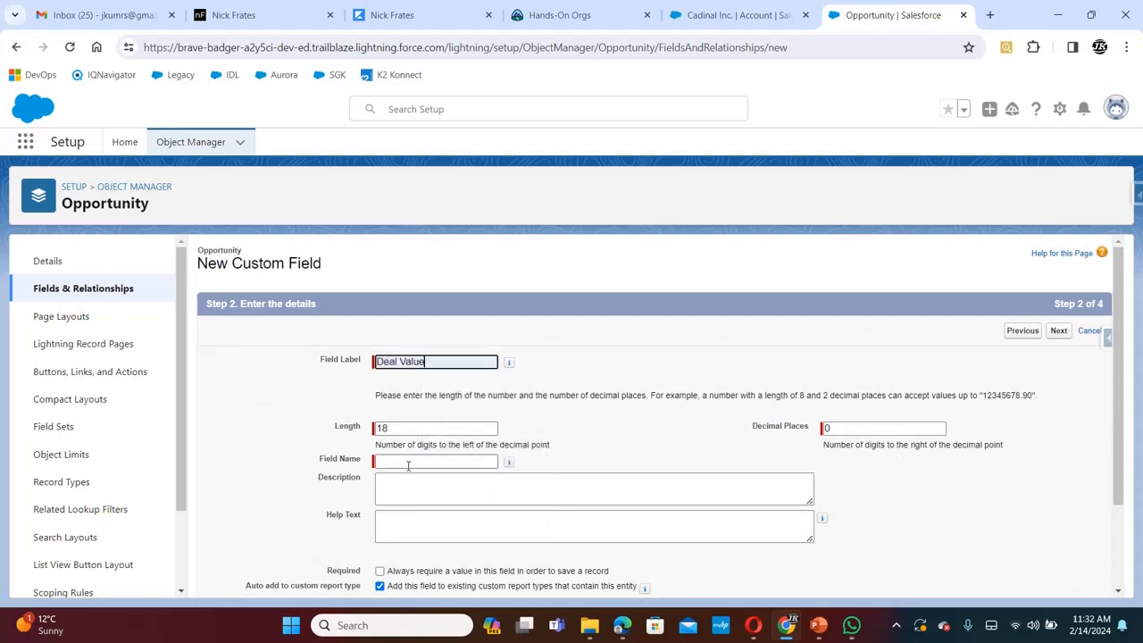
left_click(442, 462)
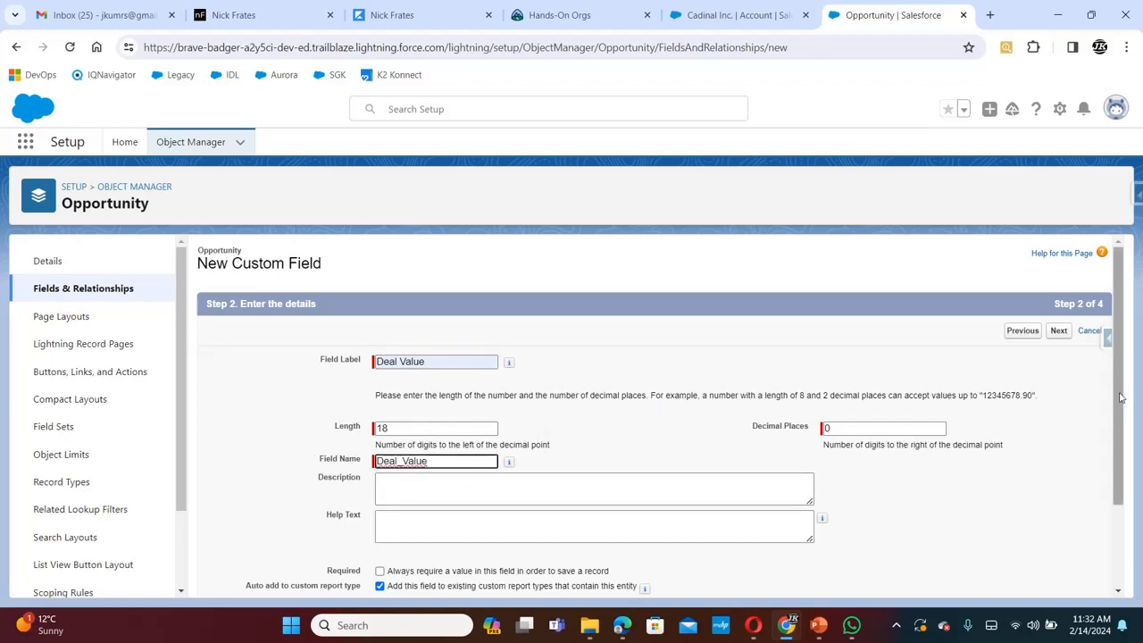
scroll(1127, 396, "down", 2)
left_click(1059, 582)
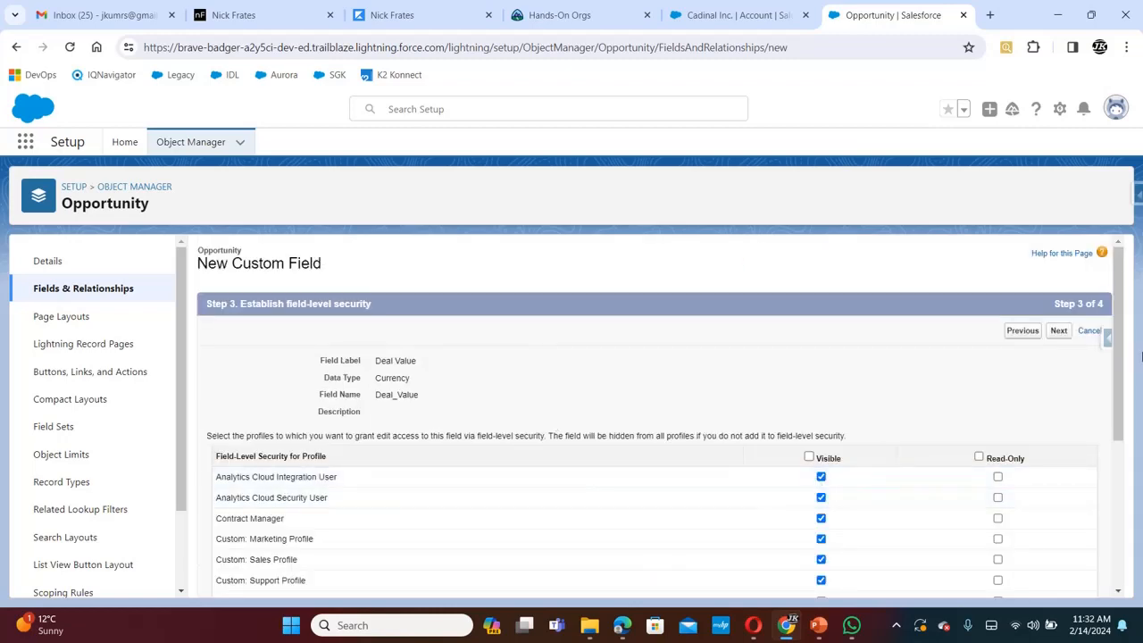
Step: Accept the default profile visibility for the Opportunity's Deal Value field, include it on all Opportunity page layouts, and save it
left_click_drag(1119, 336, 1136, 494)
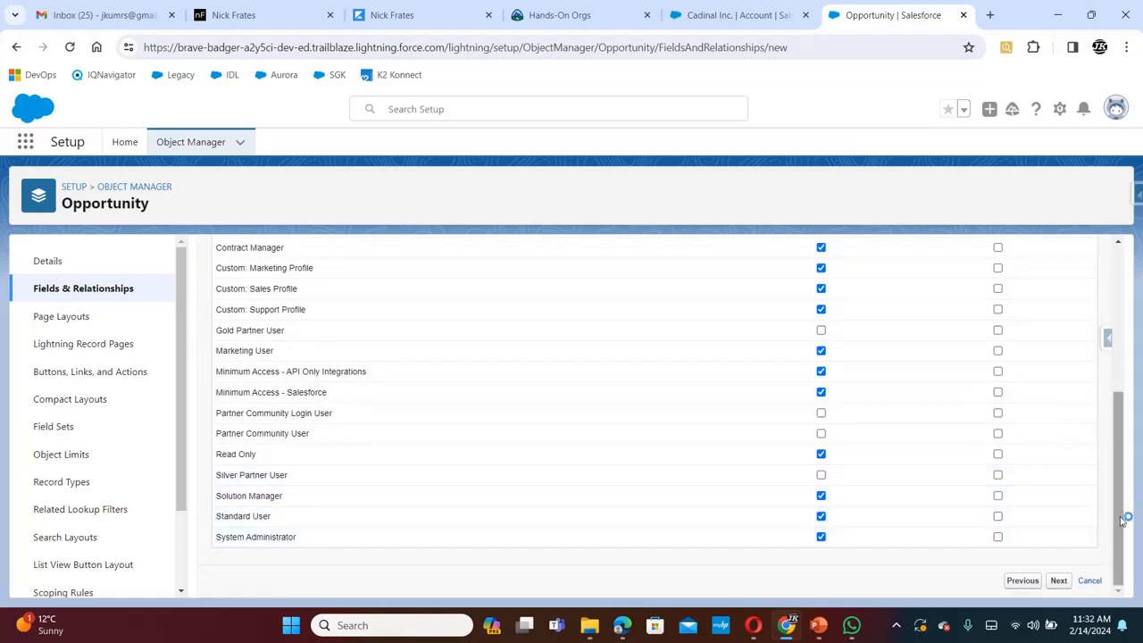
left_click(1060, 580)
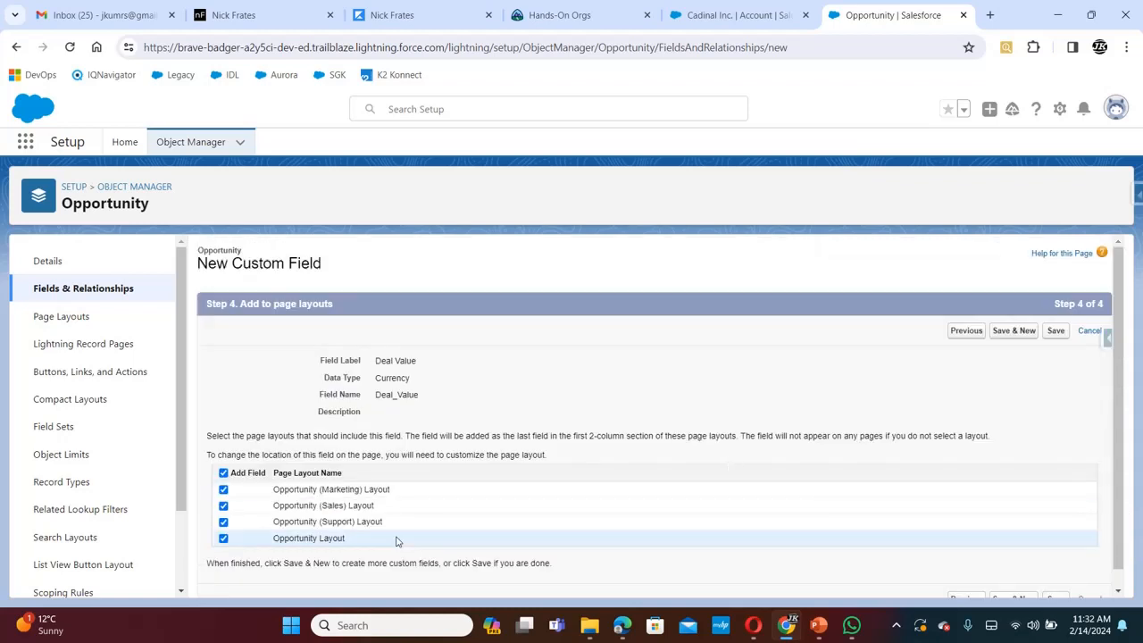
left_click(224, 474)
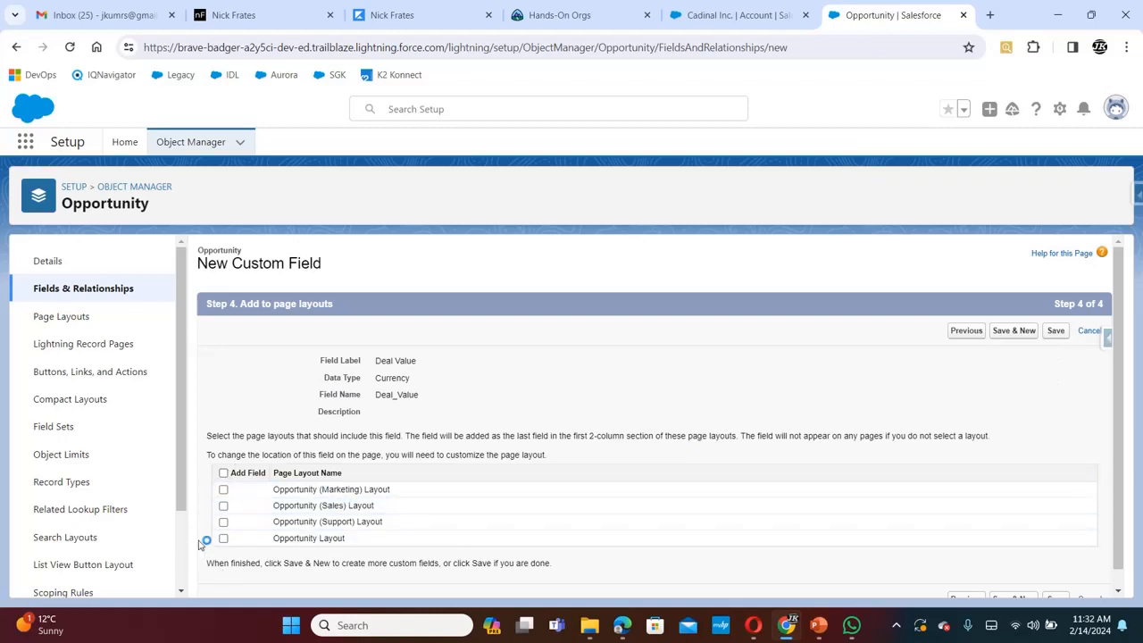
left_click(224, 473)
left_click(523, 518)
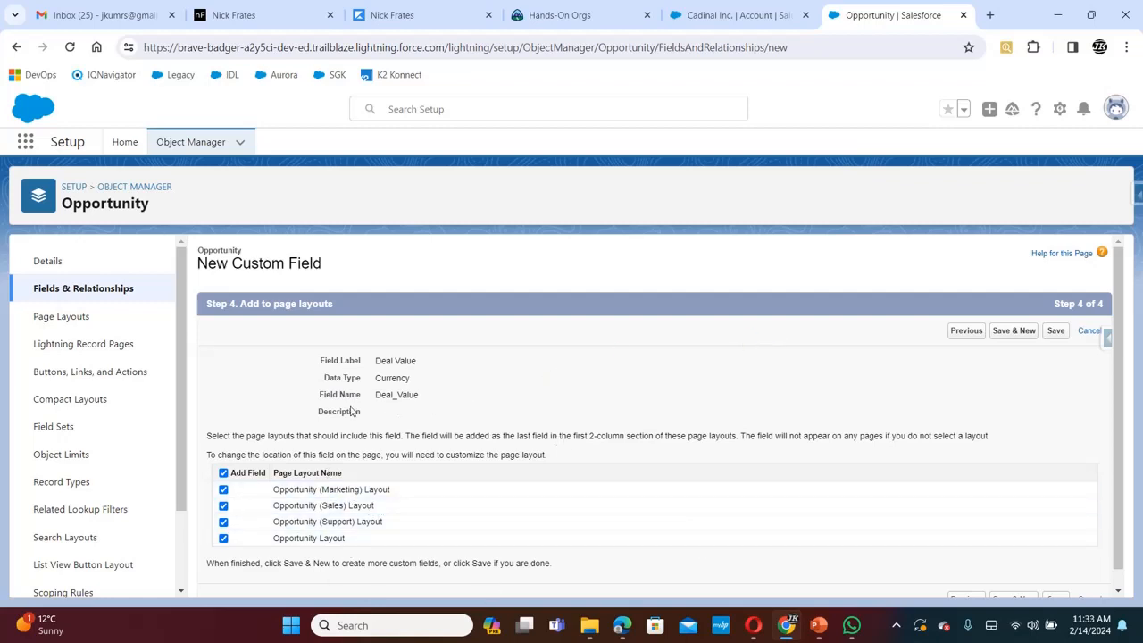
left_click(1026, 408)
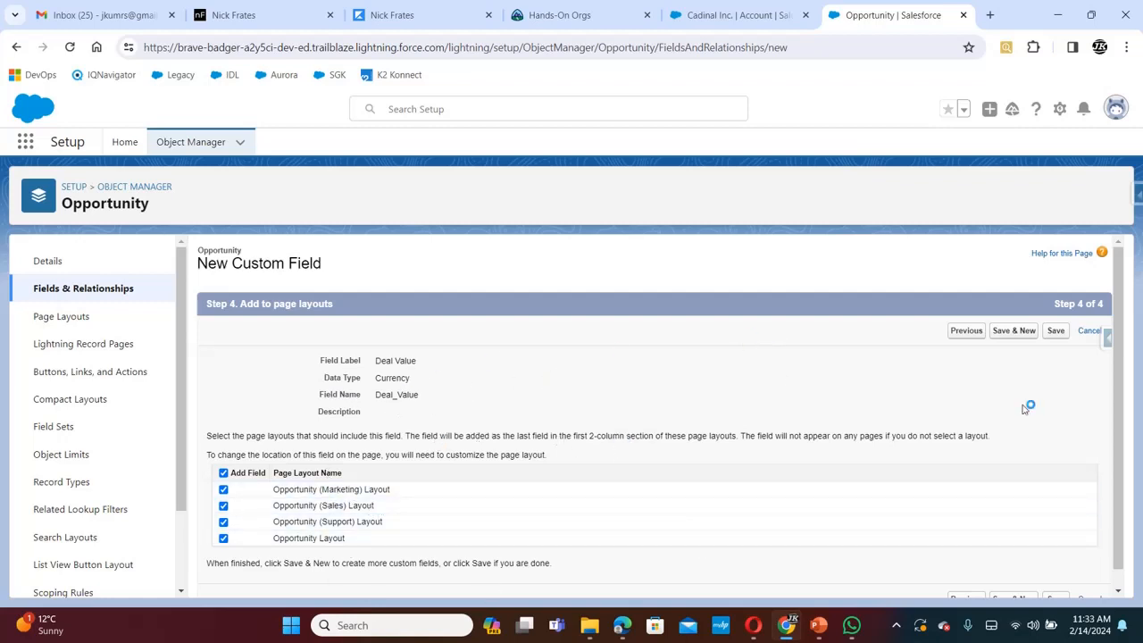
left_click(1056, 332)
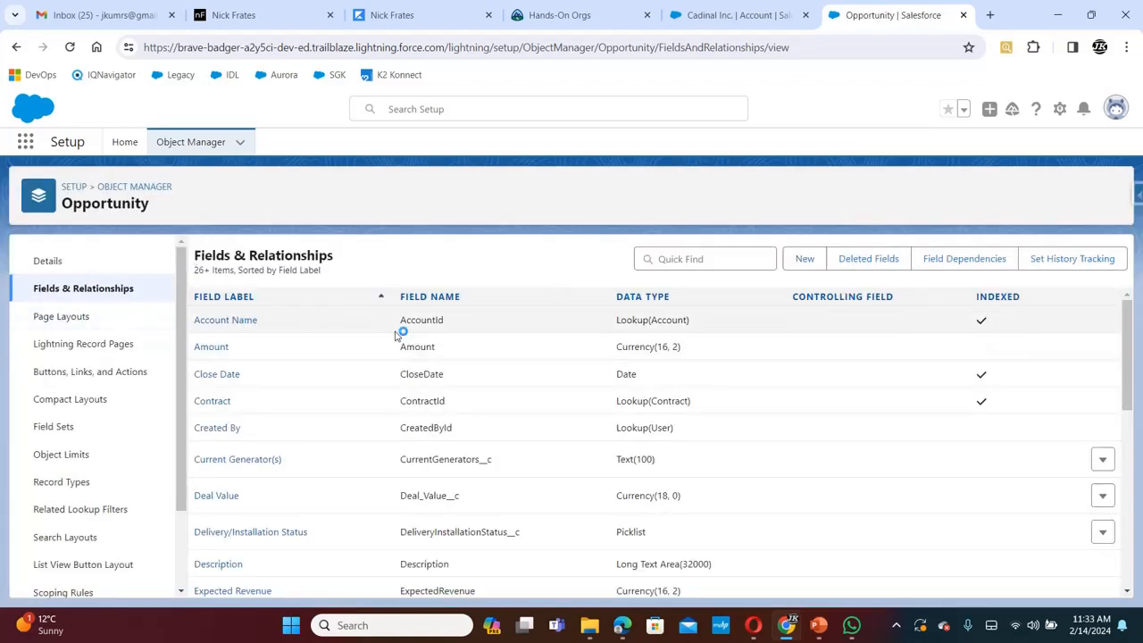
Step: Return to the object list, find the Lead object by searching for "lead", and open its Fields & Relationships list
left_click(157, 186)
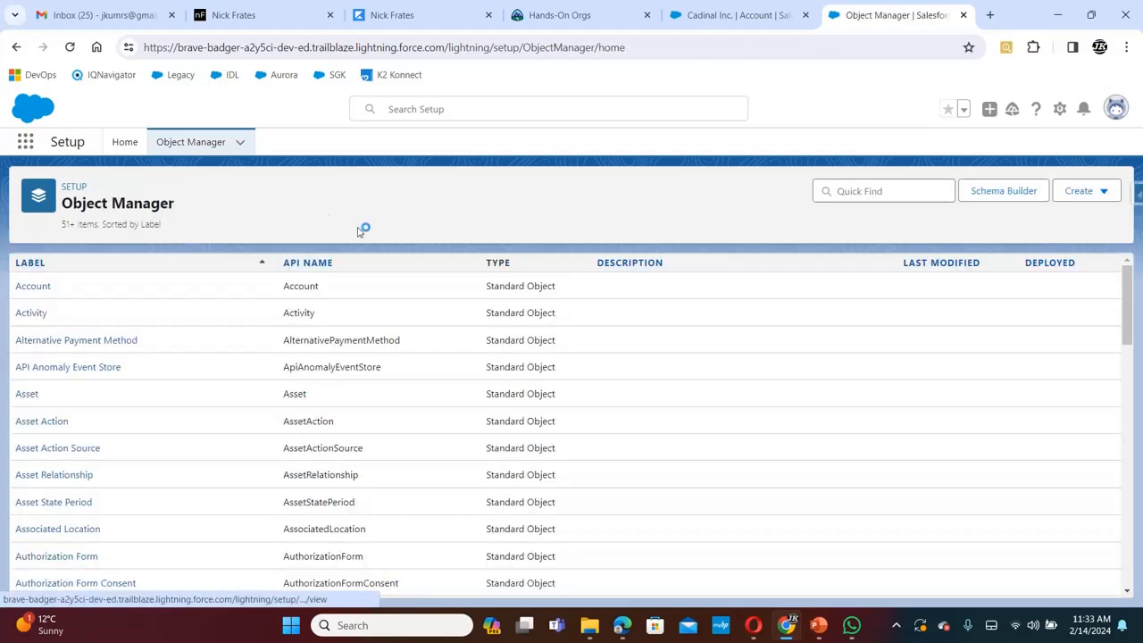
left_click(875, 188)
right_click(872, 191)
left_click(877, 203)
type("ad")
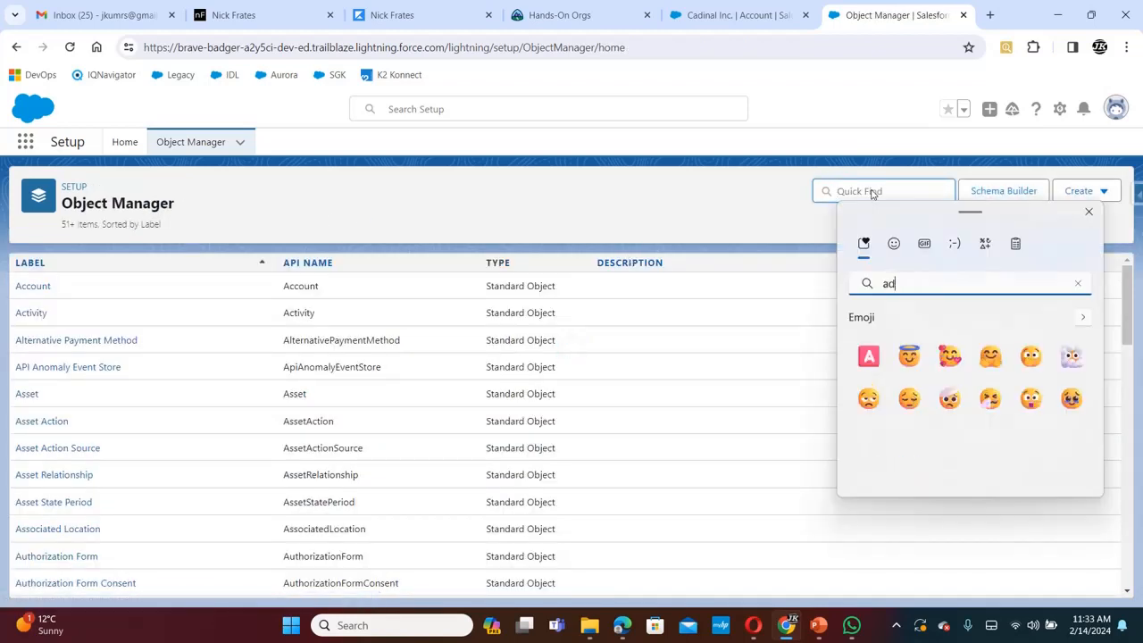
left_click(858, 193)
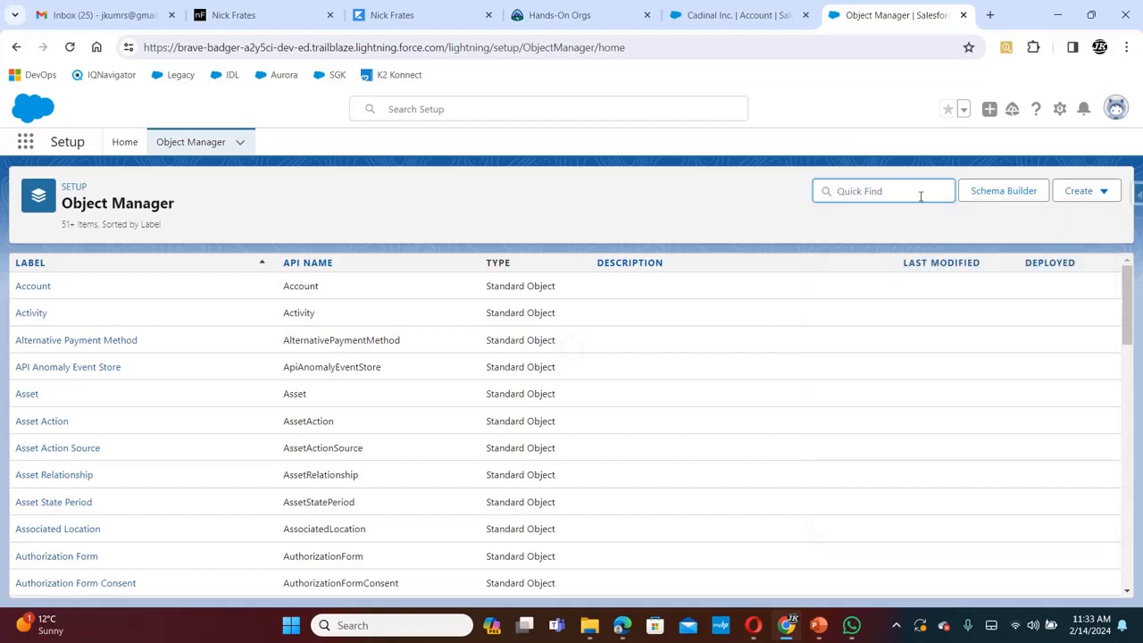
type("lead")
left_click(25, 287)
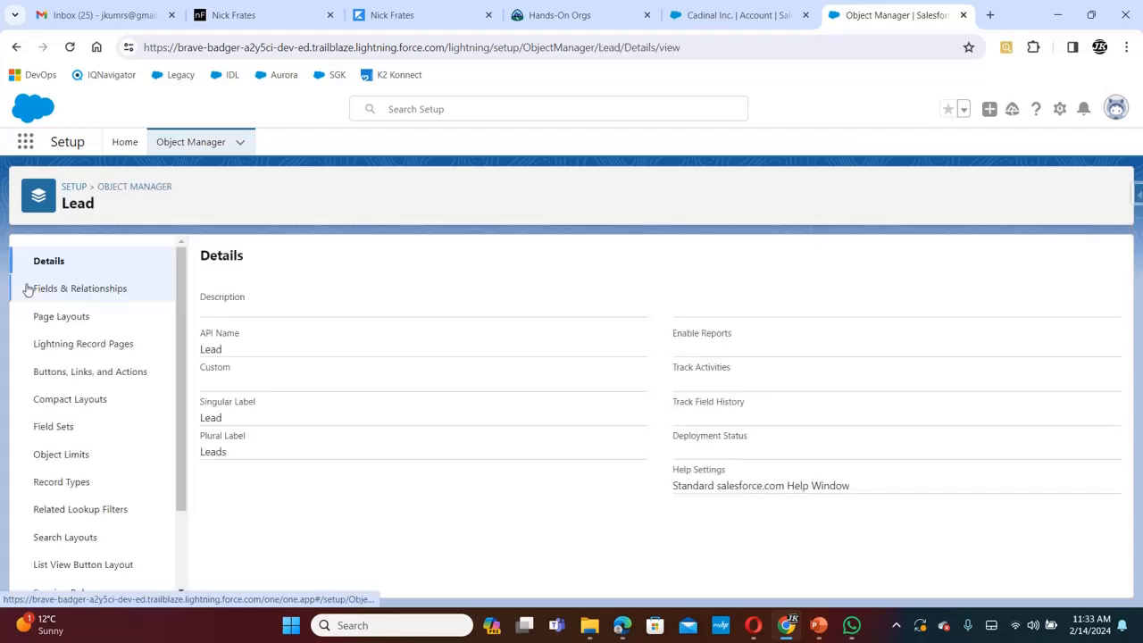
left_click(83, 284)
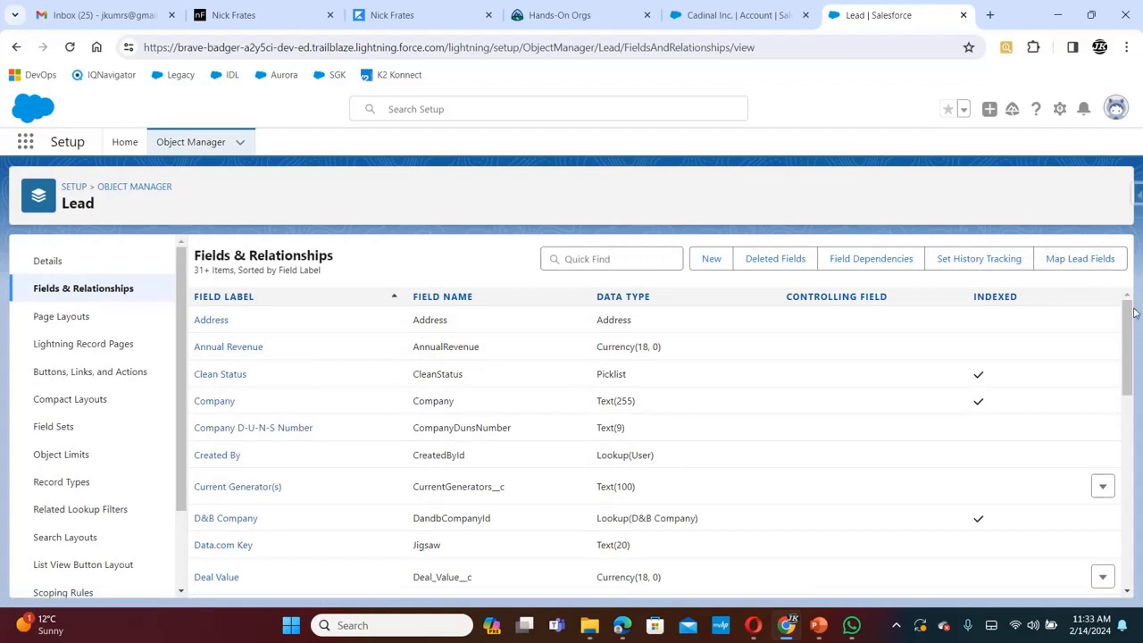
Step: Map the Lead's Deal Value field to the Opportunity's Deal Value field in the lead field mapping, and save it
left_click(1095, 267)
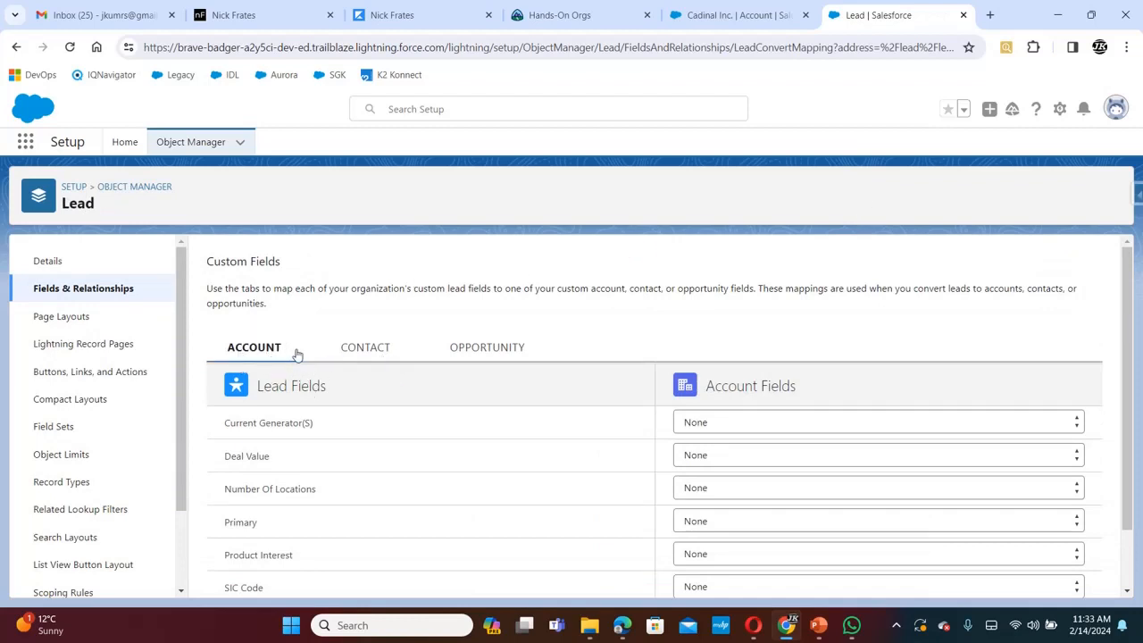
left_click(505, 347)
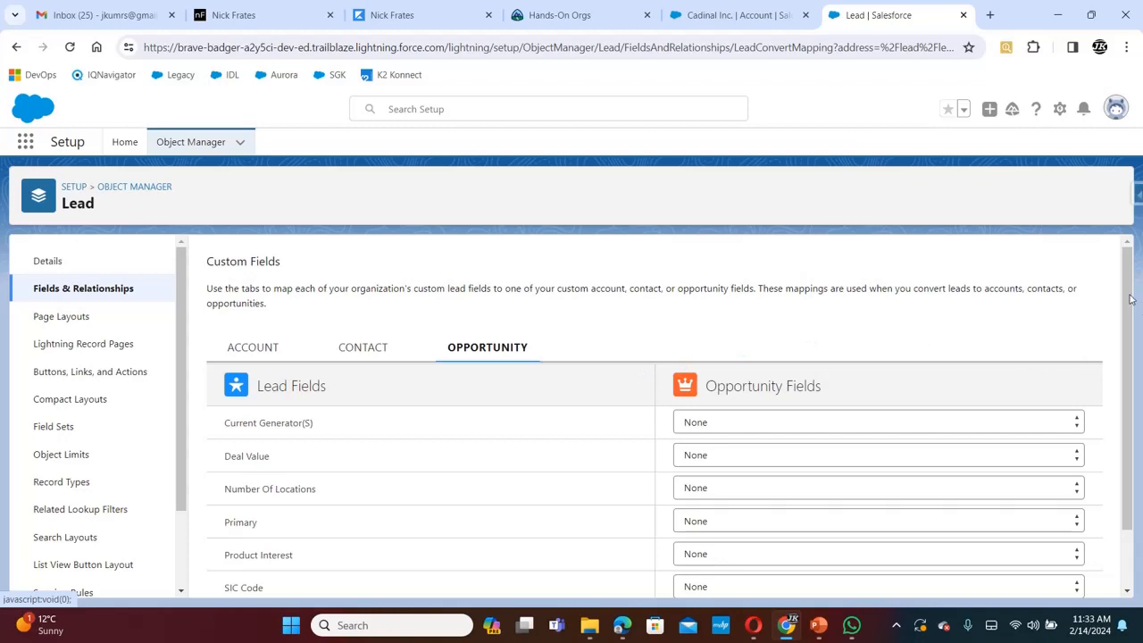
left_click_drag(1130, 299, 1127, 349)
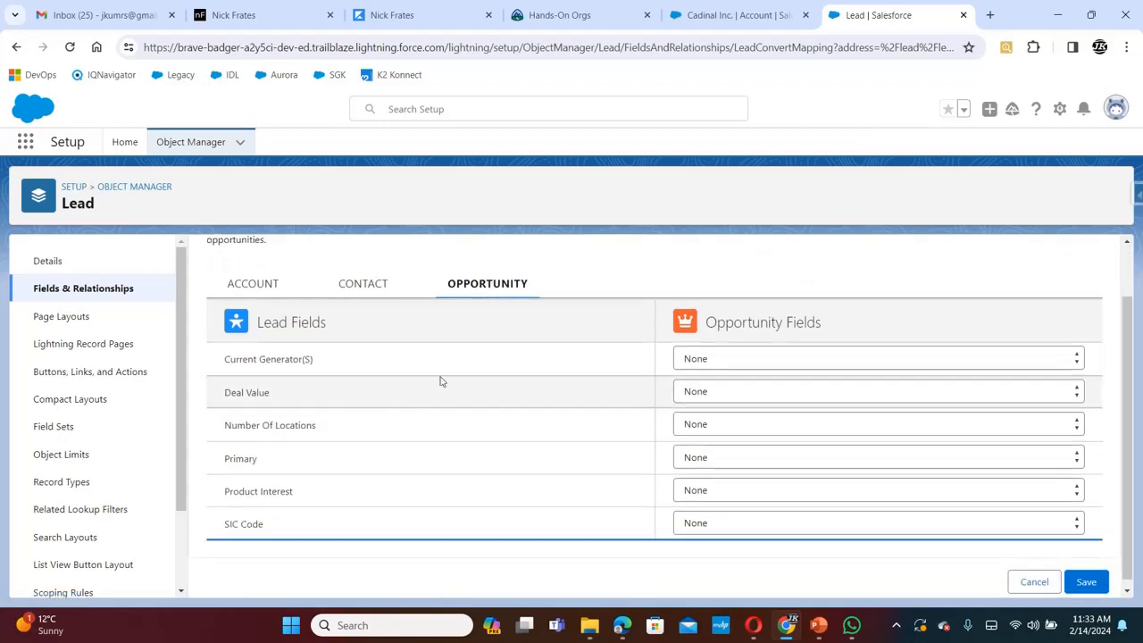
left_click(1073, 394)
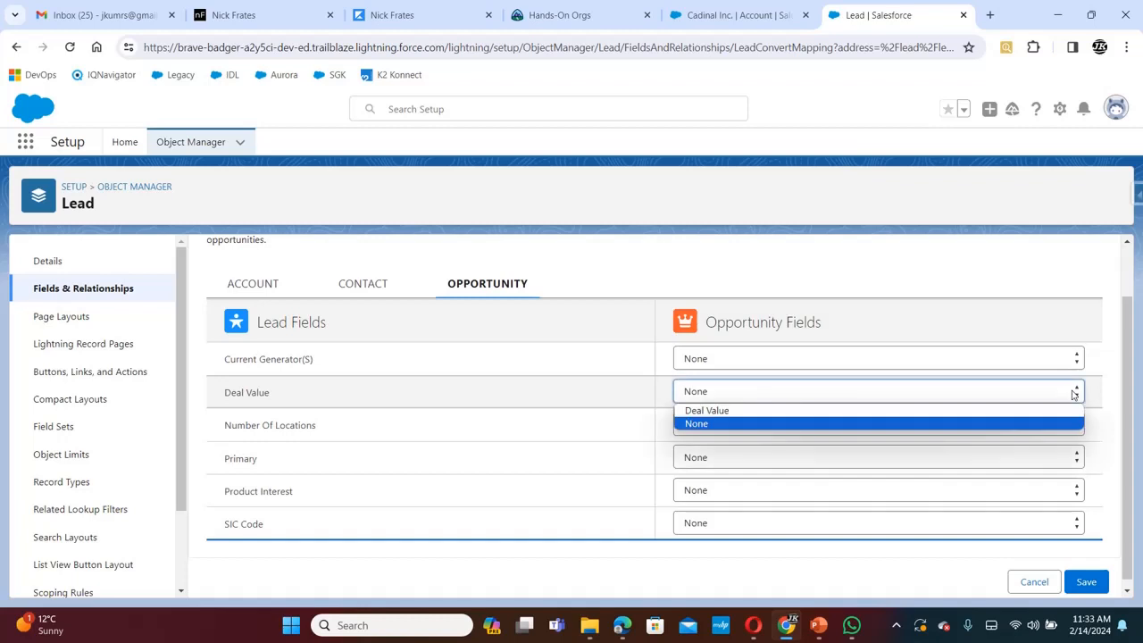
left_click(738, 411)
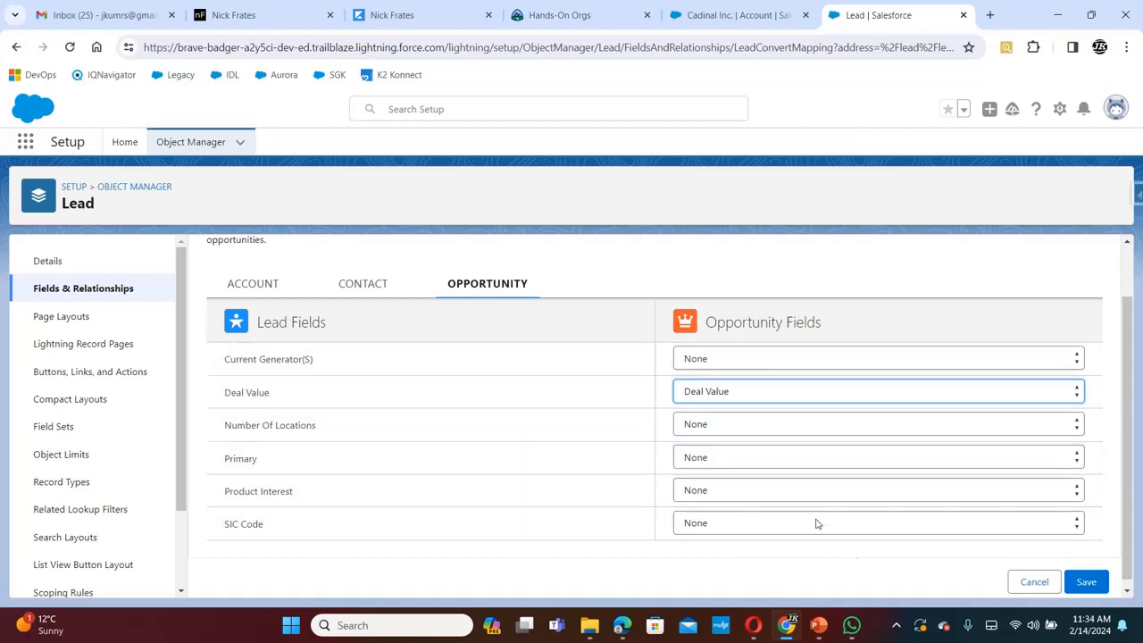
left_click(1086, 583)
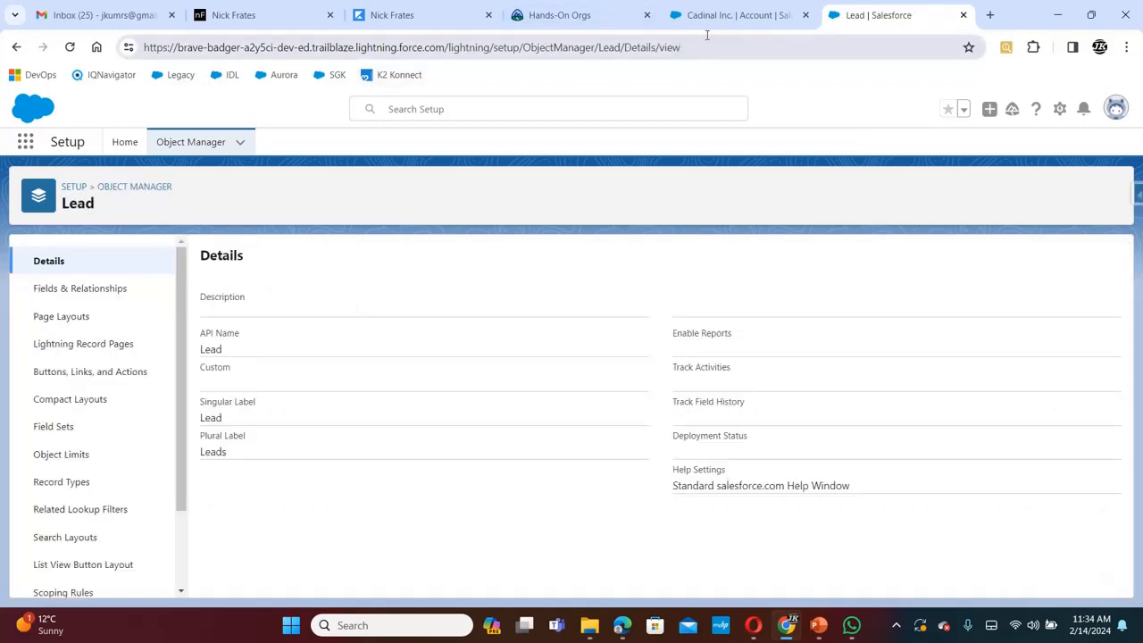
Step: Switch to the Sales app, reload it, and open the details of the Emerson Transport lead from the Leads list
left_click(738, 17)
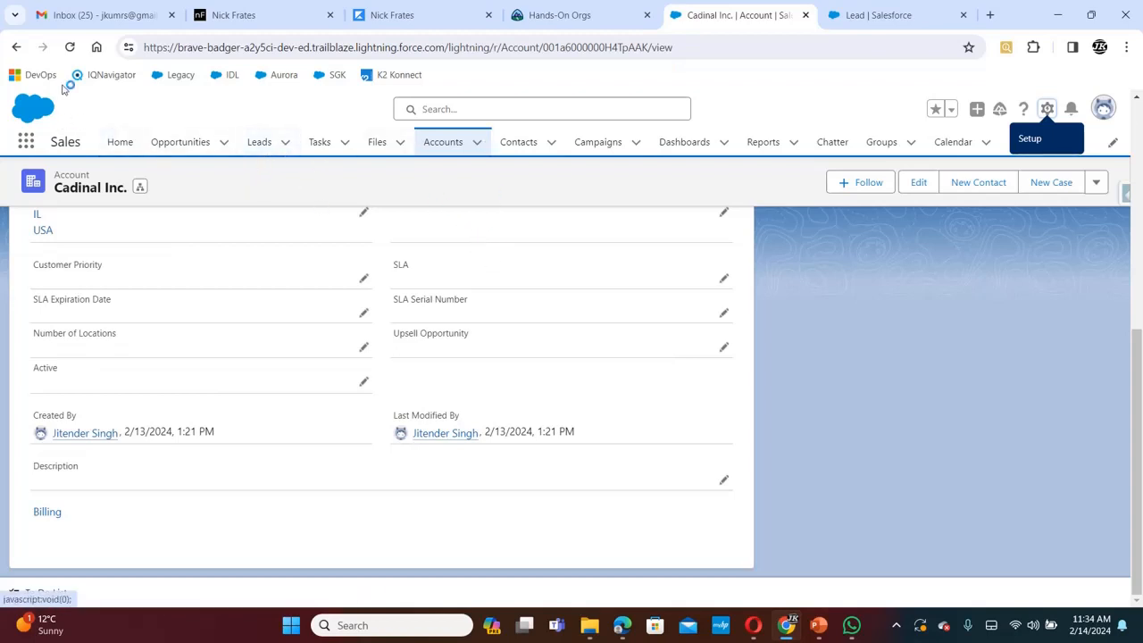
left_click(69, 48)
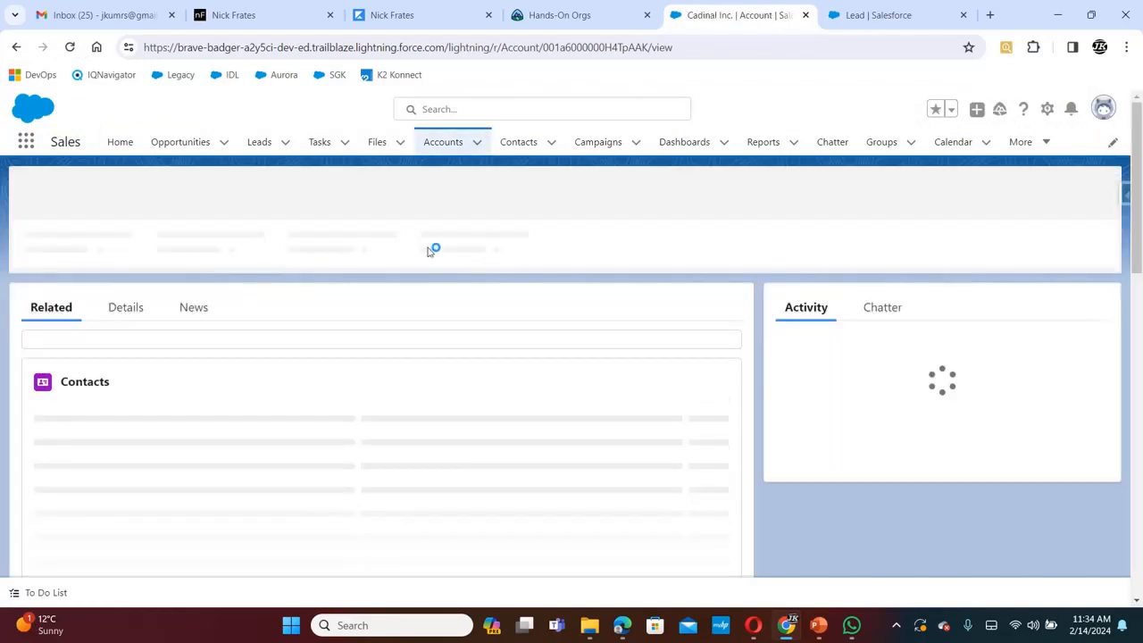
left_click(257, 143)
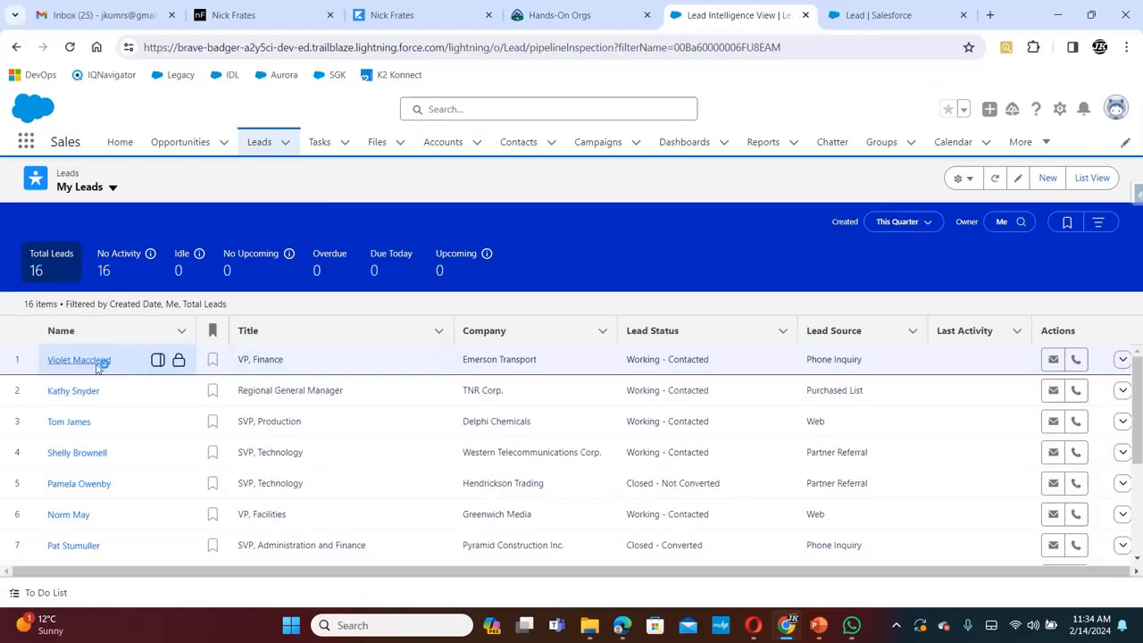
left_click(96, 364)
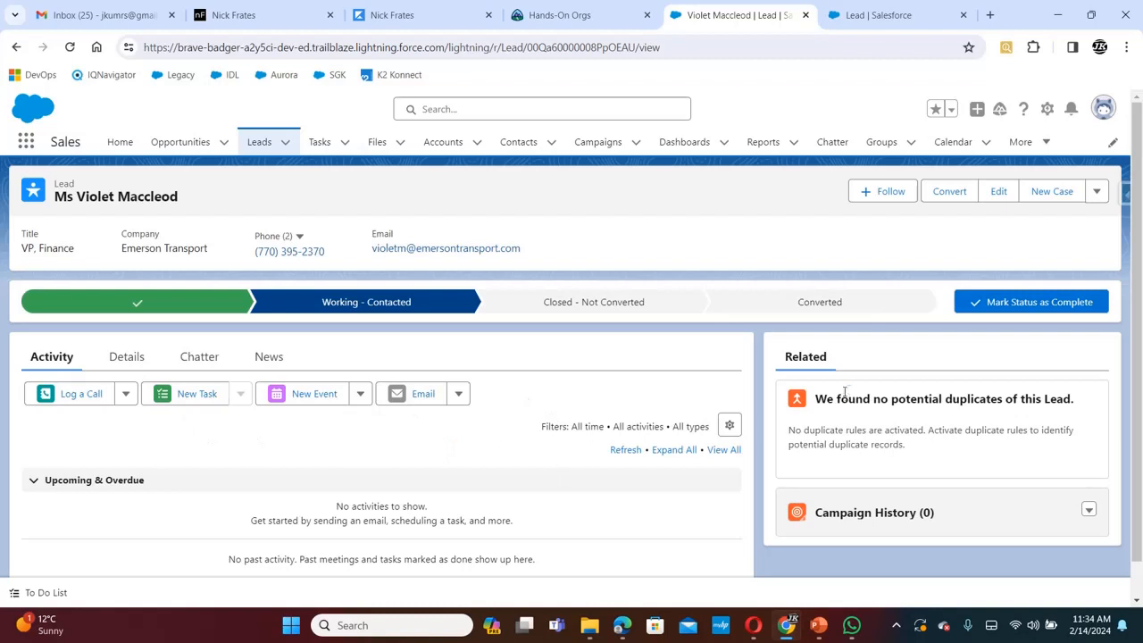
left_click(139, 359)
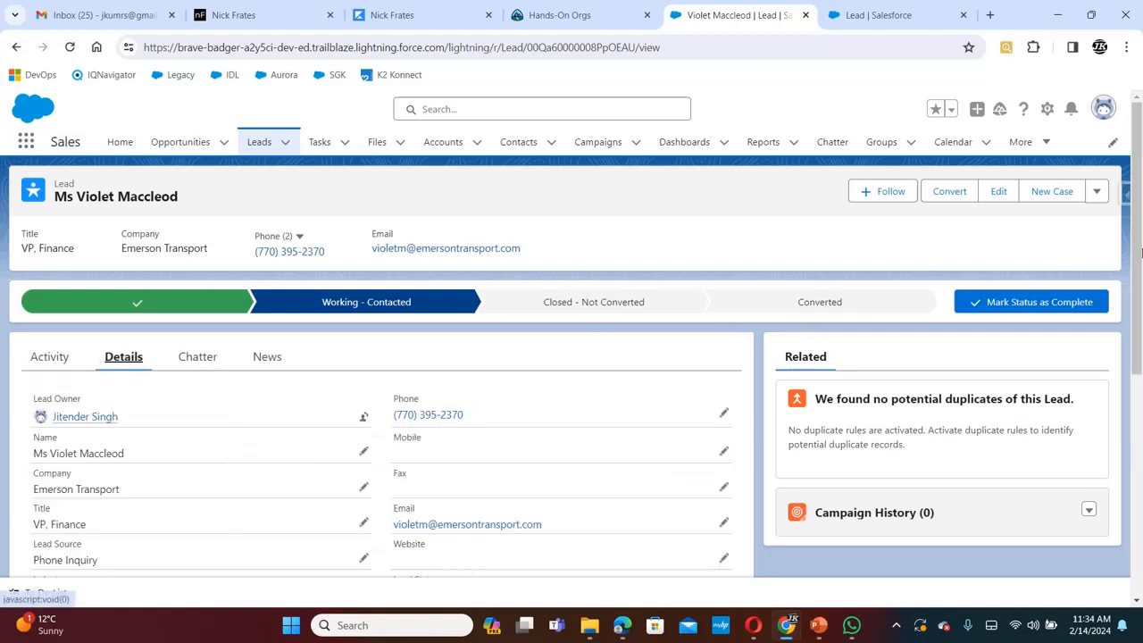
Step: Set the Emerson Transport lead's Deal Value to 345 and save the record
left_click_drag(1139, 258, 1135, 374)
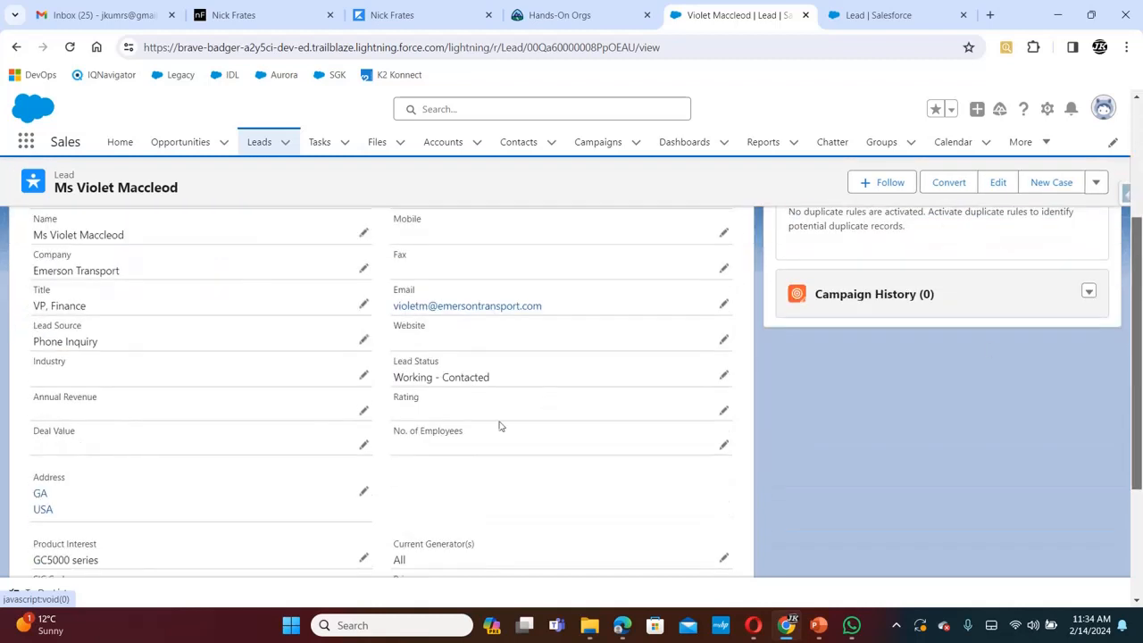
left_click(363, 447)
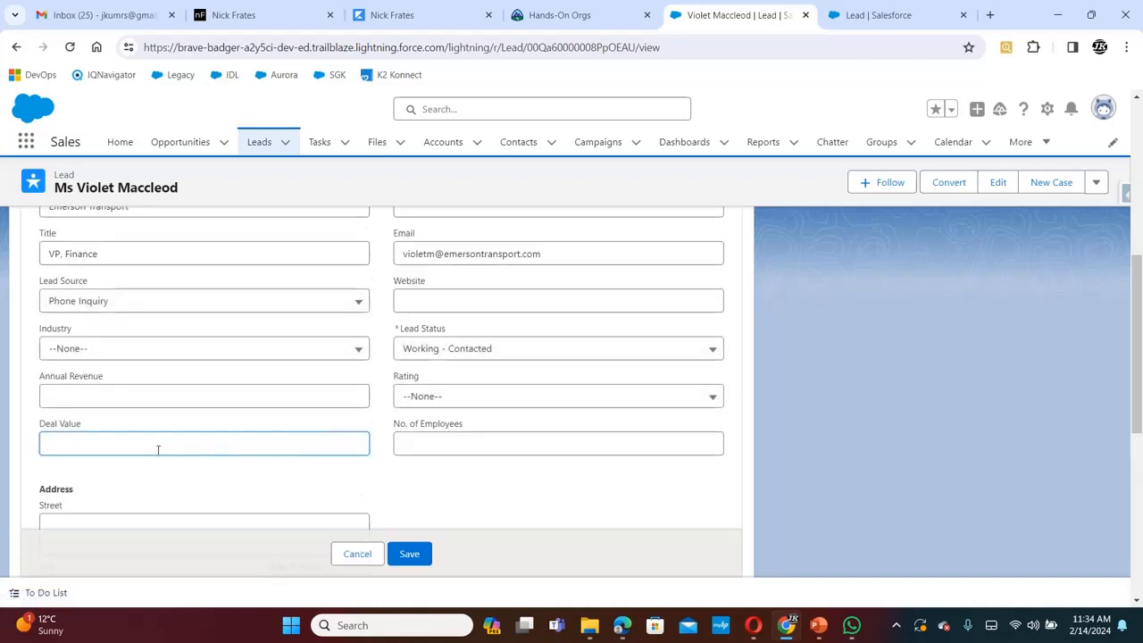
type("345")
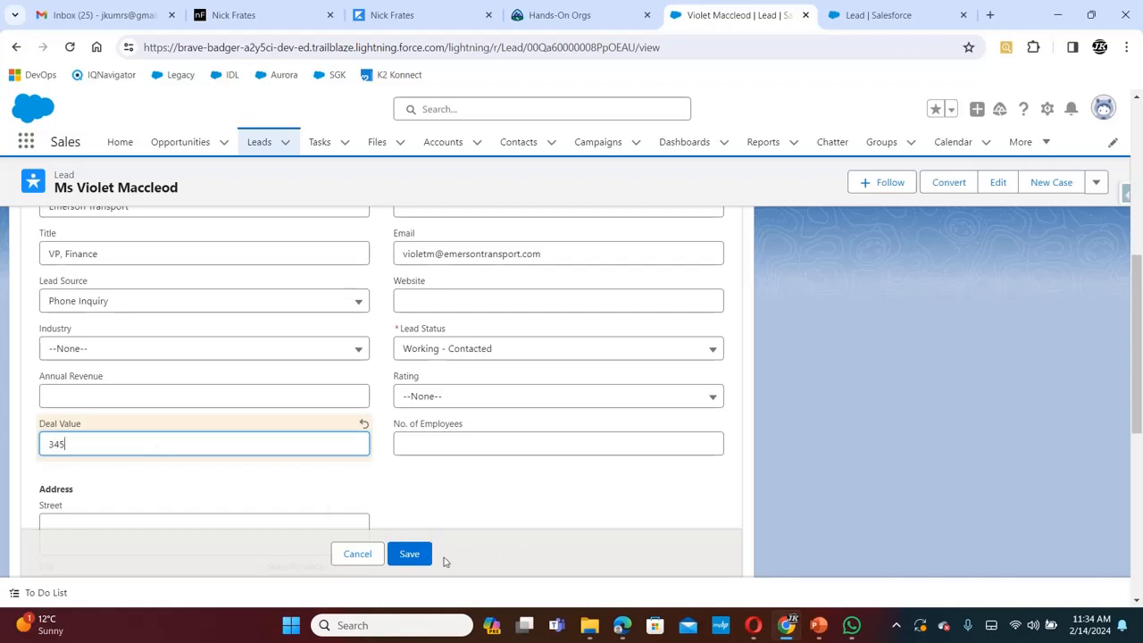
left_click(411, 555)
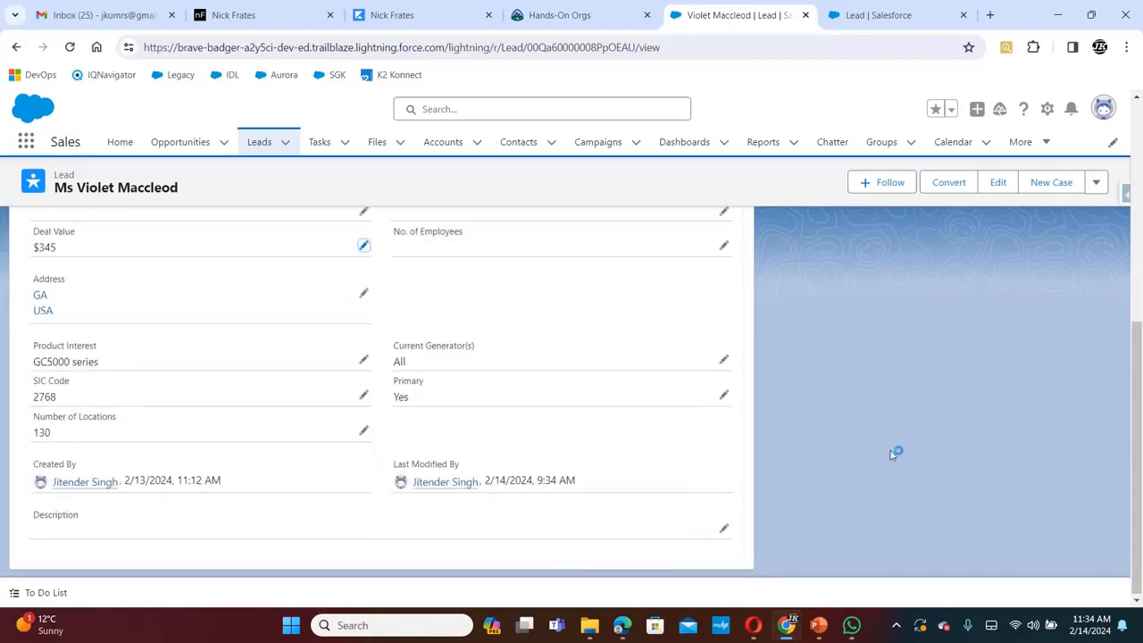
Step: Convert the Emerson Transport lead into a new account, contact and opportunity with the default settings
left_click_drag(1139, 373, 1123, 266)
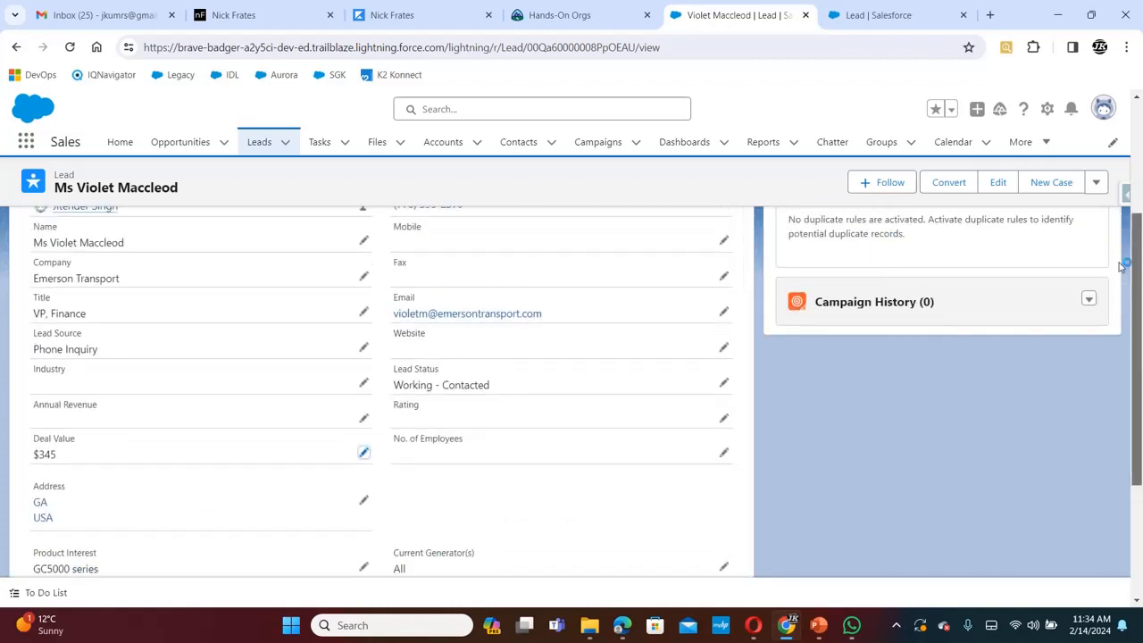
left_click(947, 182)
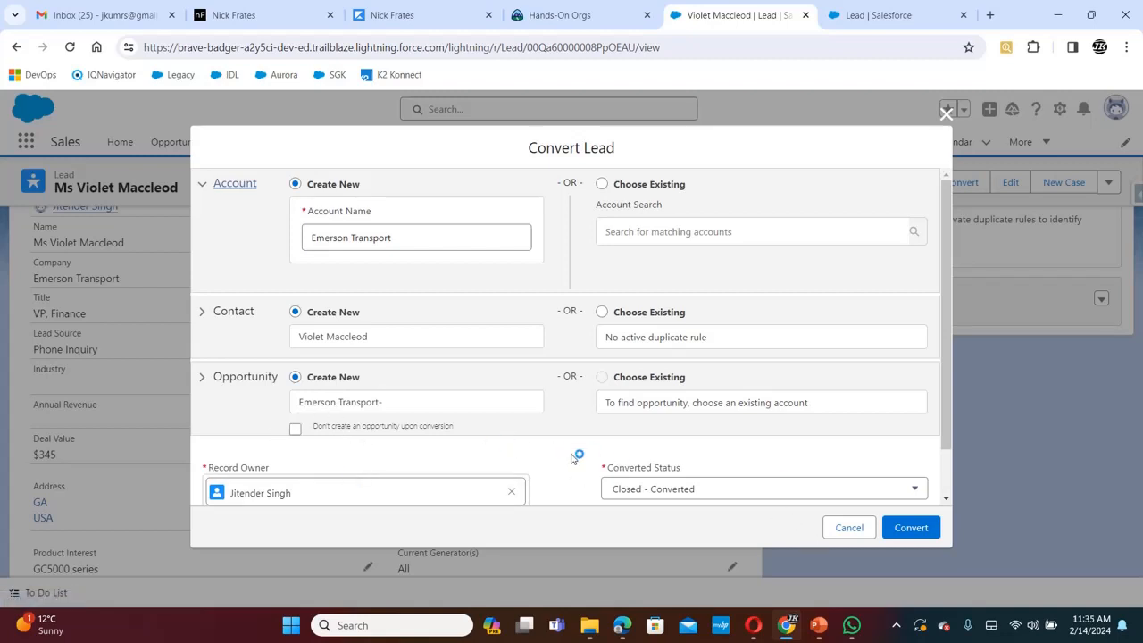
left_click(900, 534)
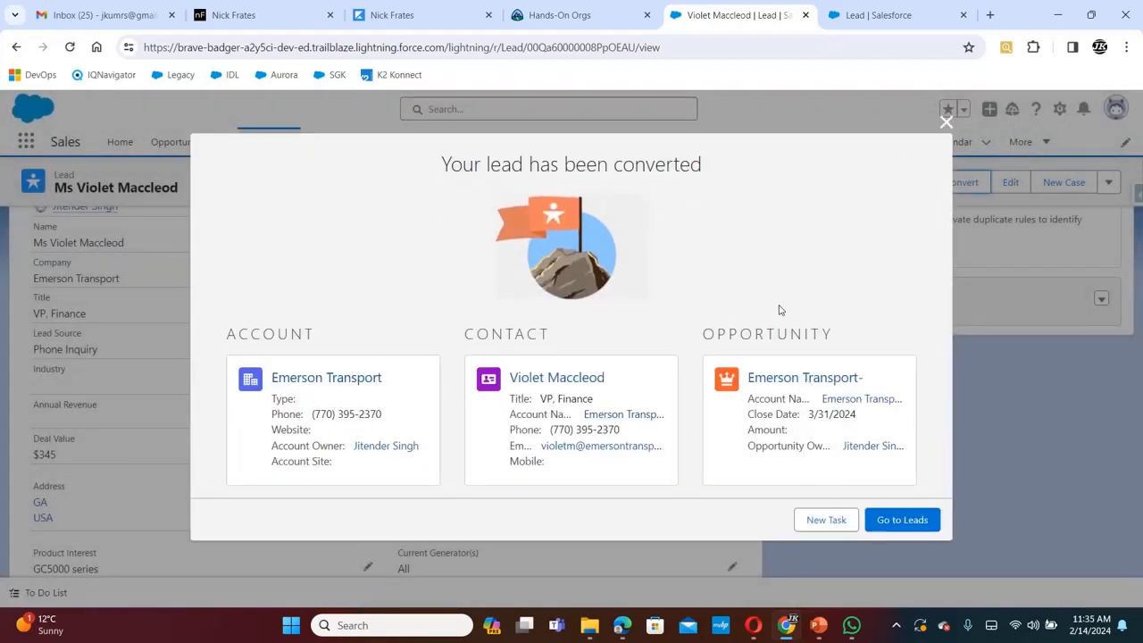
Step: Open the opportunity created by the conversion and check the Deal Value in its details
left_click(800, 380)
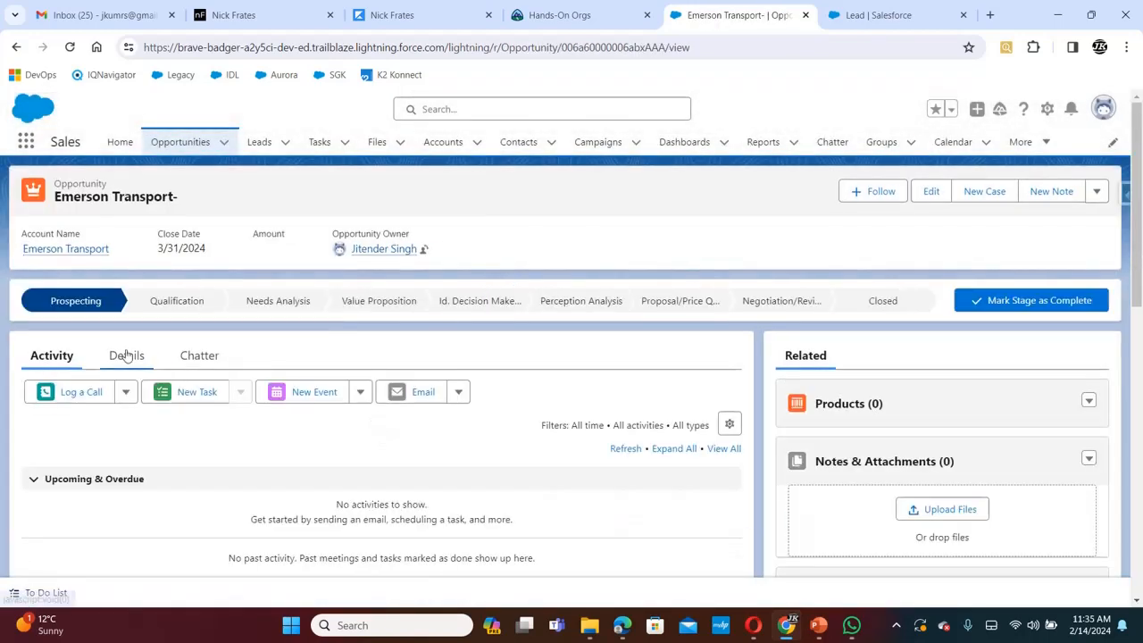
left_click(126, 355)
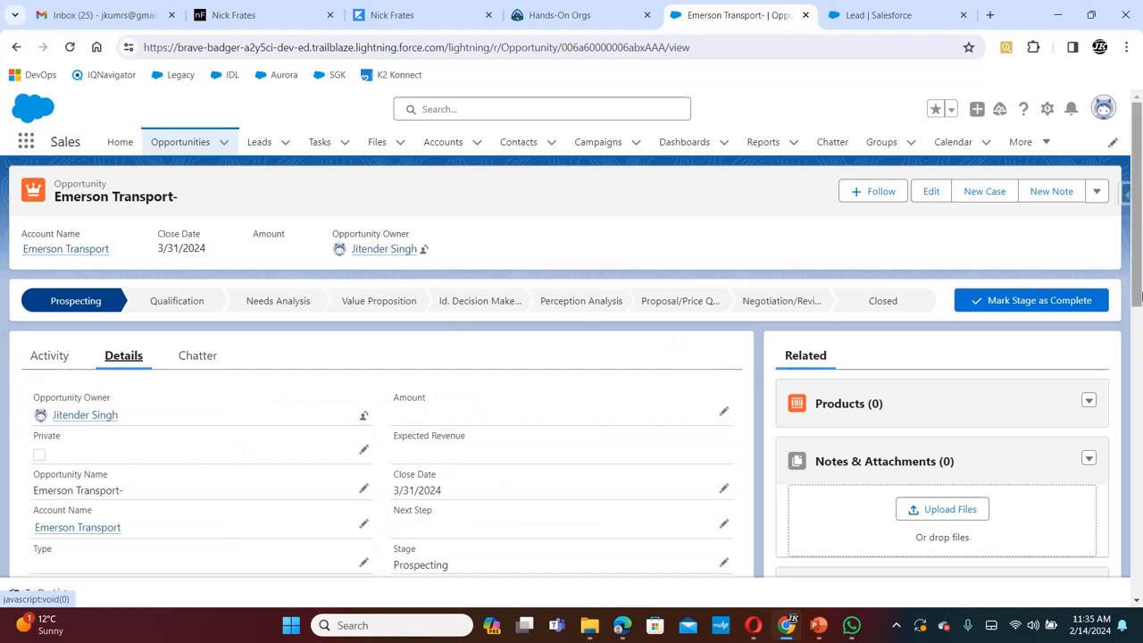
left_click_drag(1140, 253, 1139, 355)
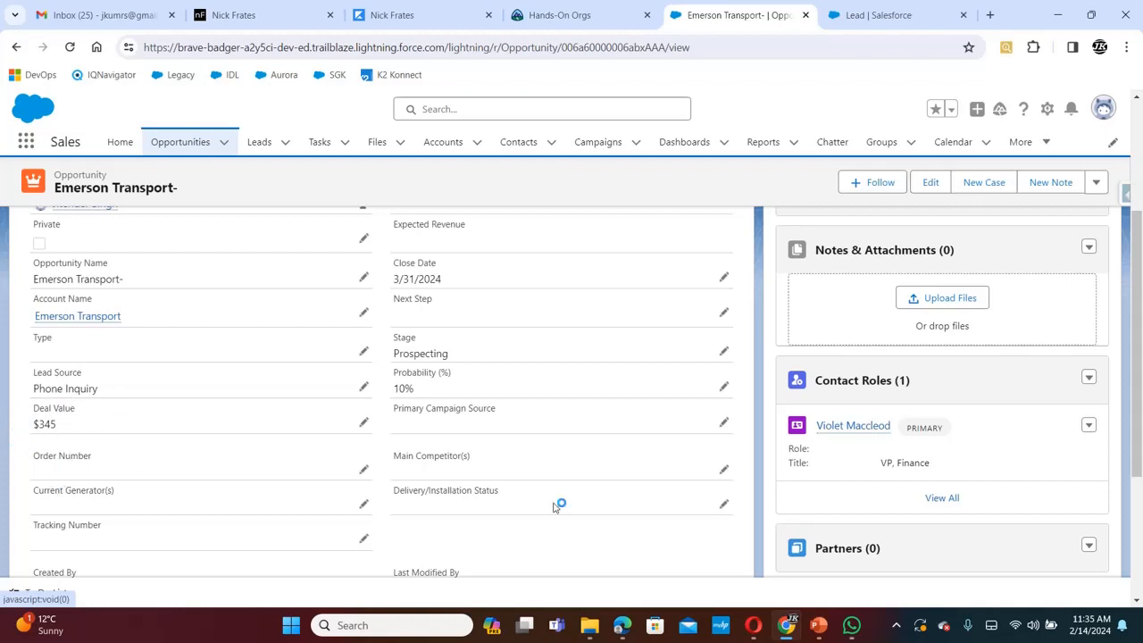
scroll(1131, 295, "up", 1)
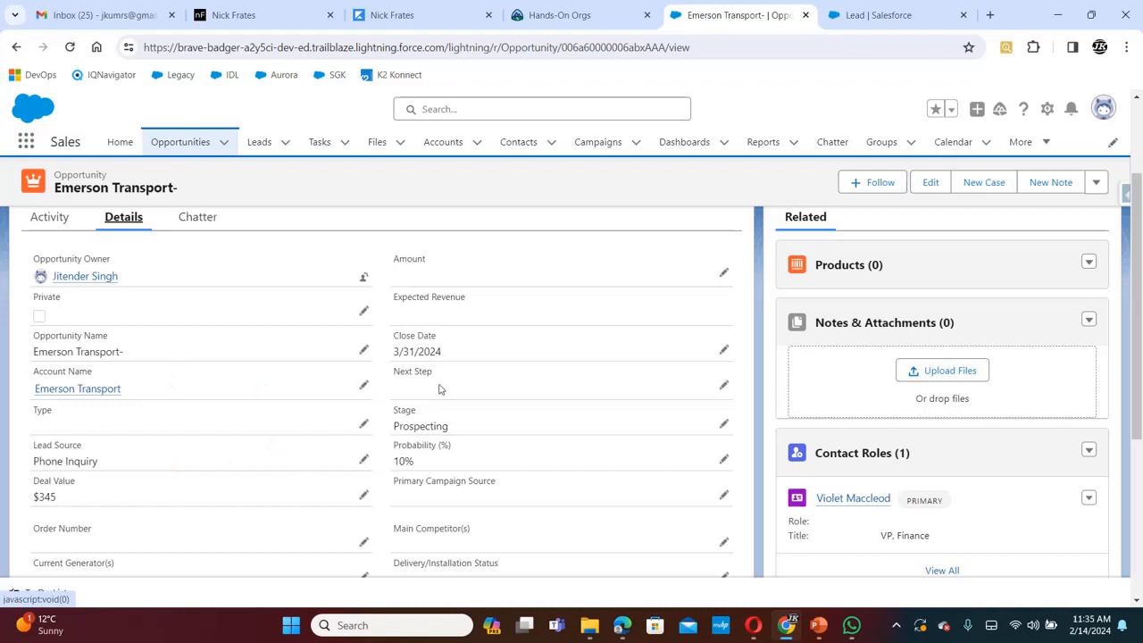
left_click_drag(1139, 288, 1139, 276)
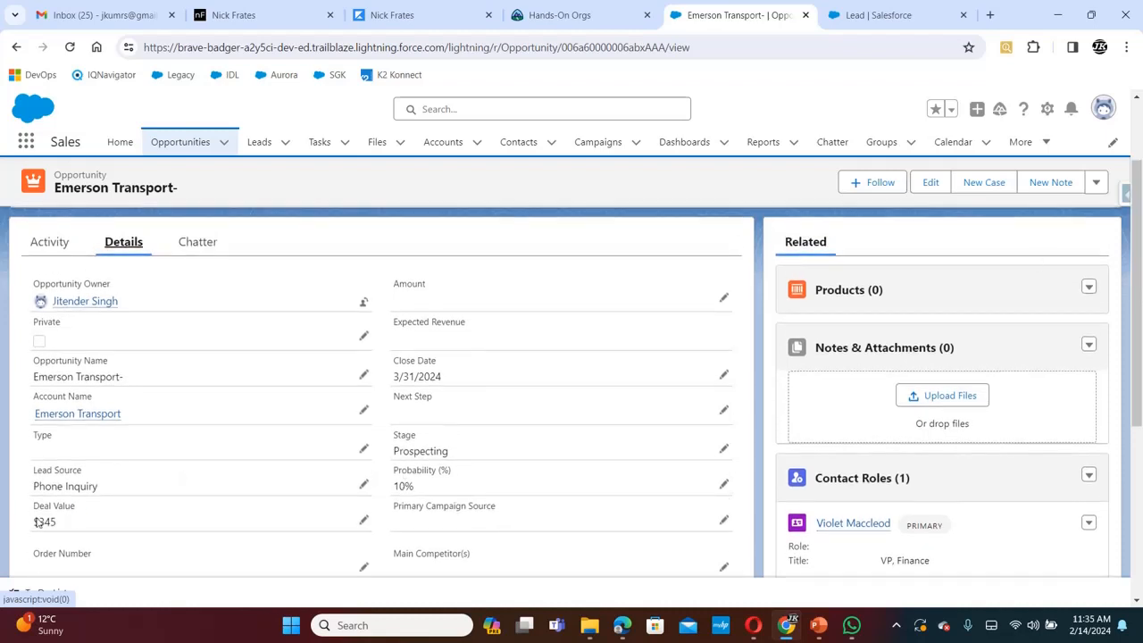
left_click(121, 548)
Step: Go back to Setup, return to its home page, search for "flows", and open the Flows list
left_click(875, 13)
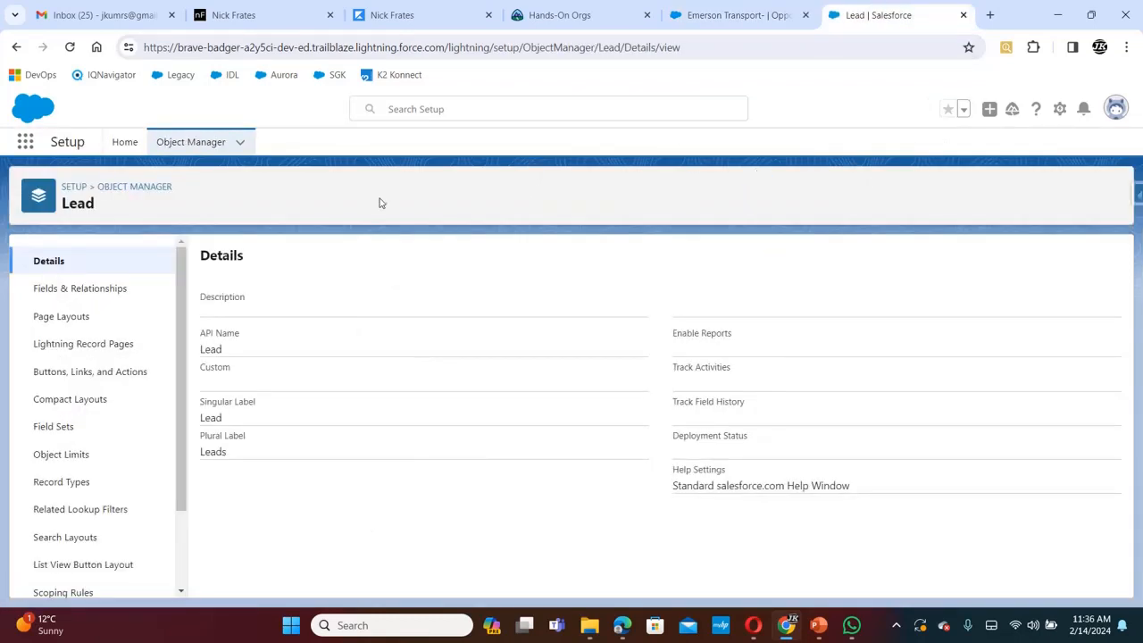
left_click(125, 144)
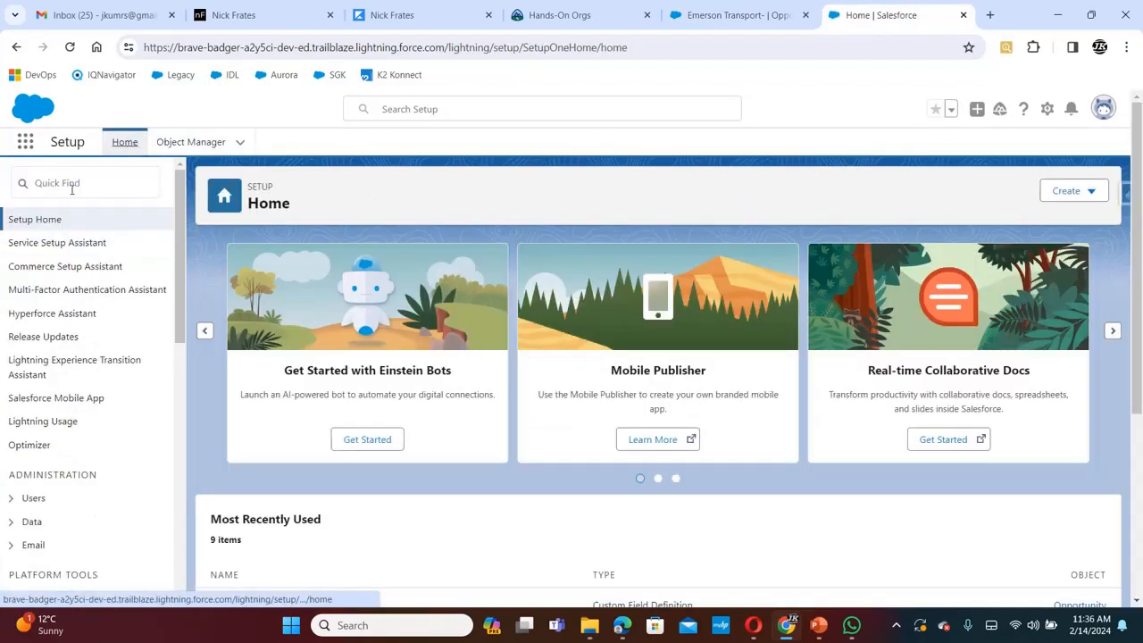
left_click(95, 183)
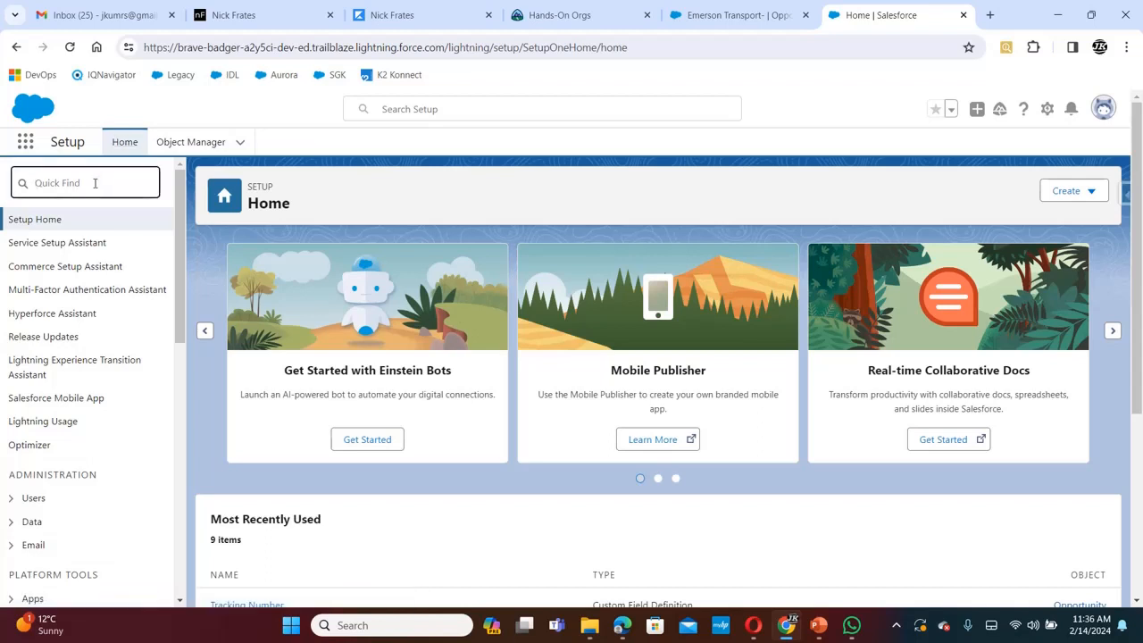
type("flow")
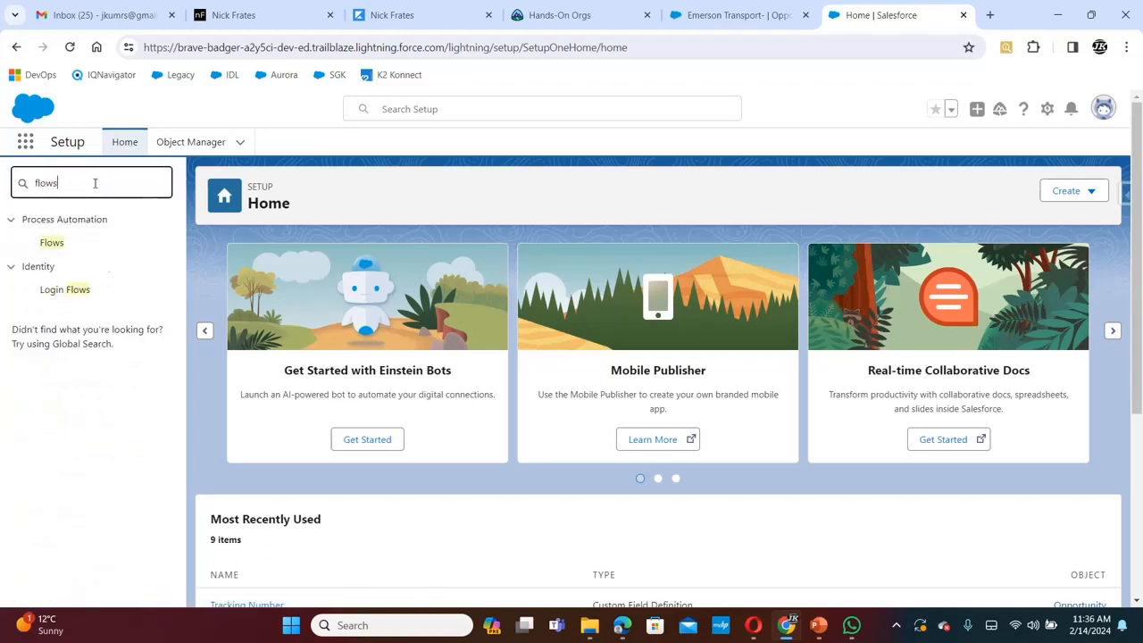
type("s")
left_click(53, 245)
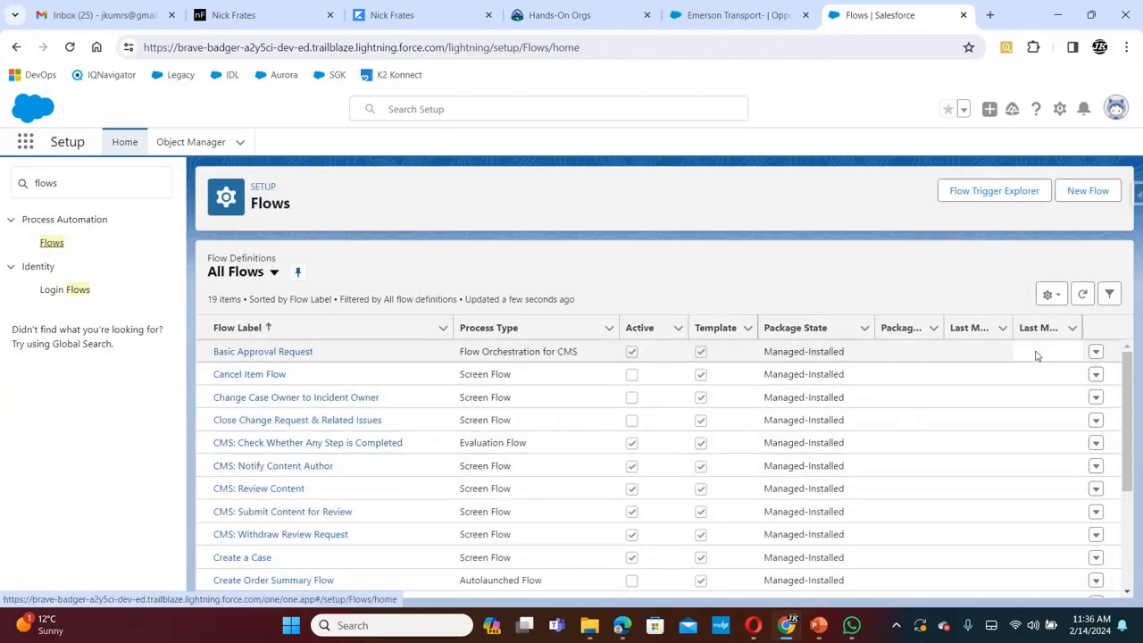
Step: Create a new Record-Triggered Flow from the Flows list
left_click(1090, 192)
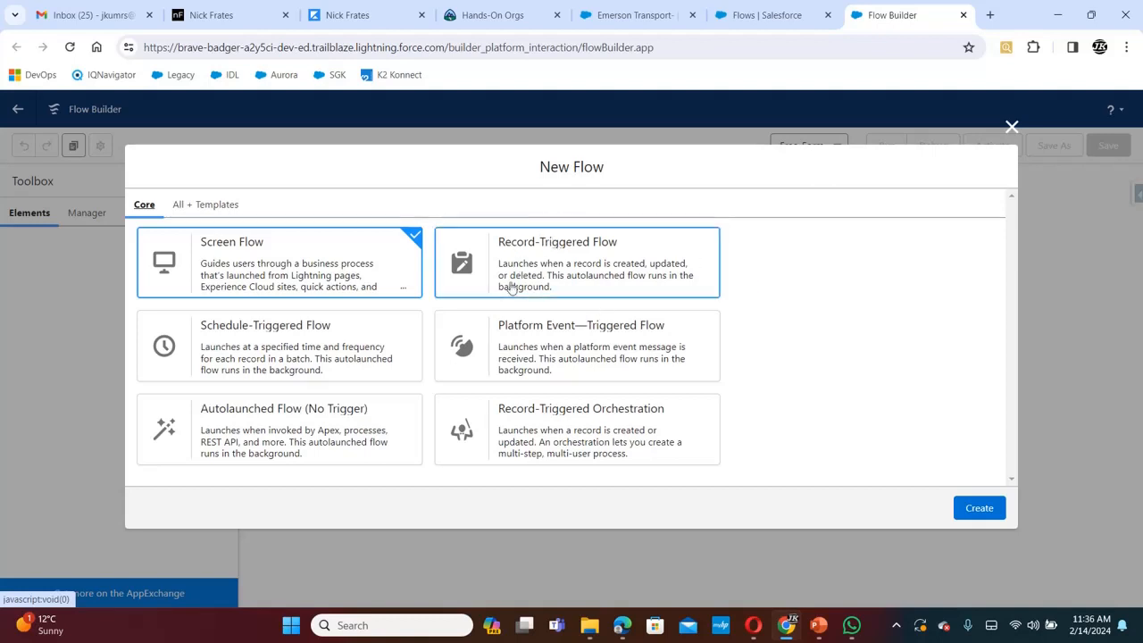
left_click(616, 274)
left_click(979, 509)
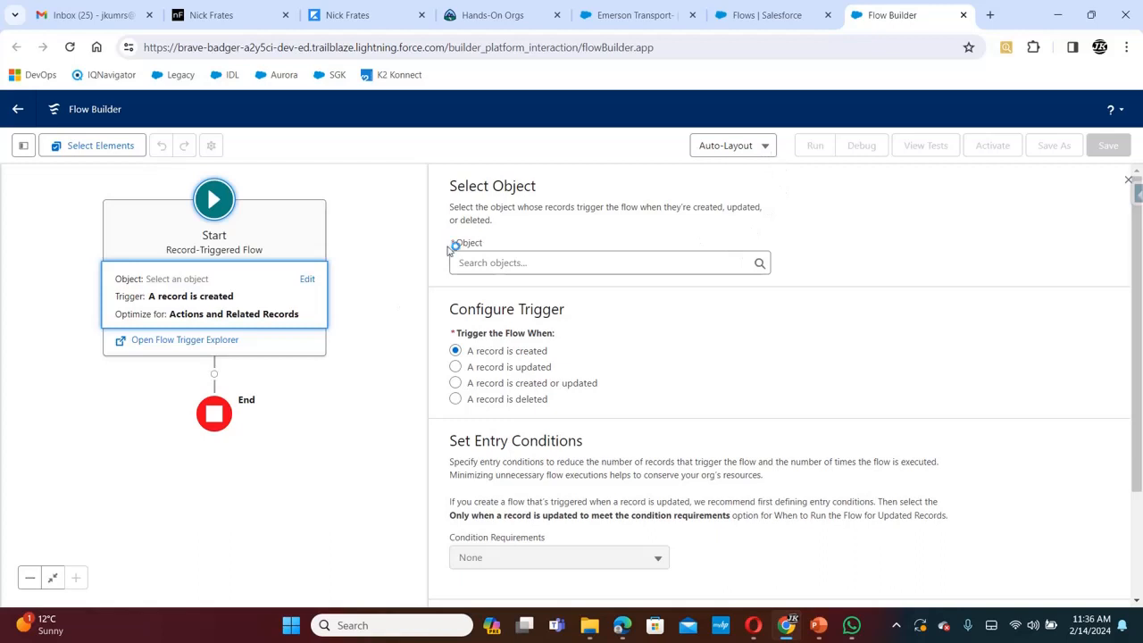
Step: Switch the flow canvas from Auto-Layout to Free-Form and look over the available resources and elements
right_click(768, 150)
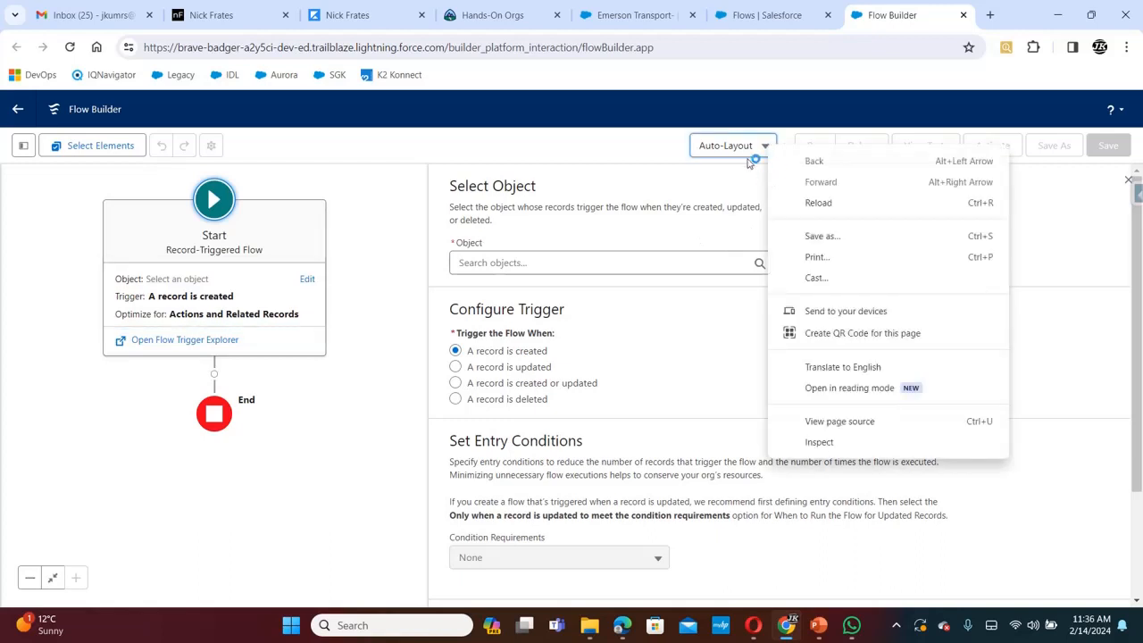
left_click(741, 147)
left_click(766, 150)
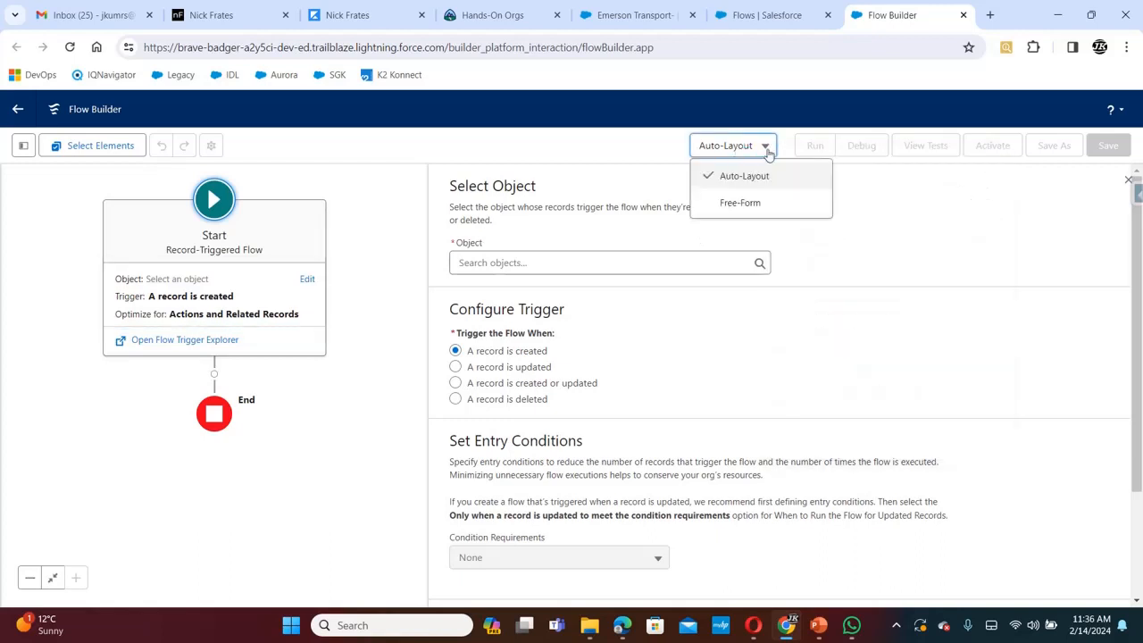
left_click(743, 202)
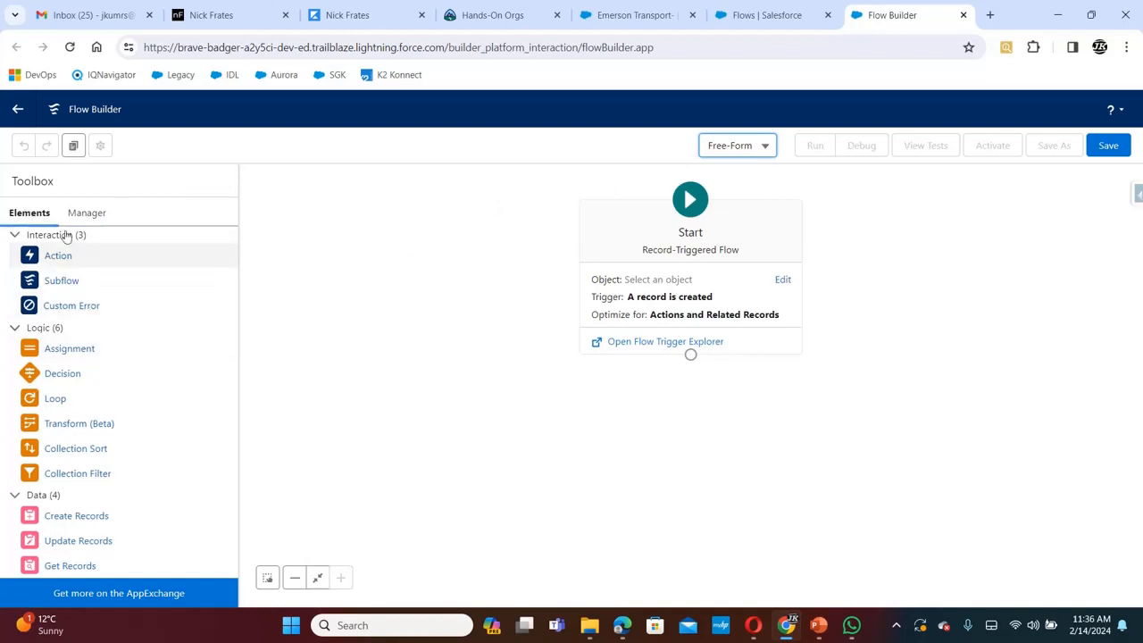
left_click(92, 220)
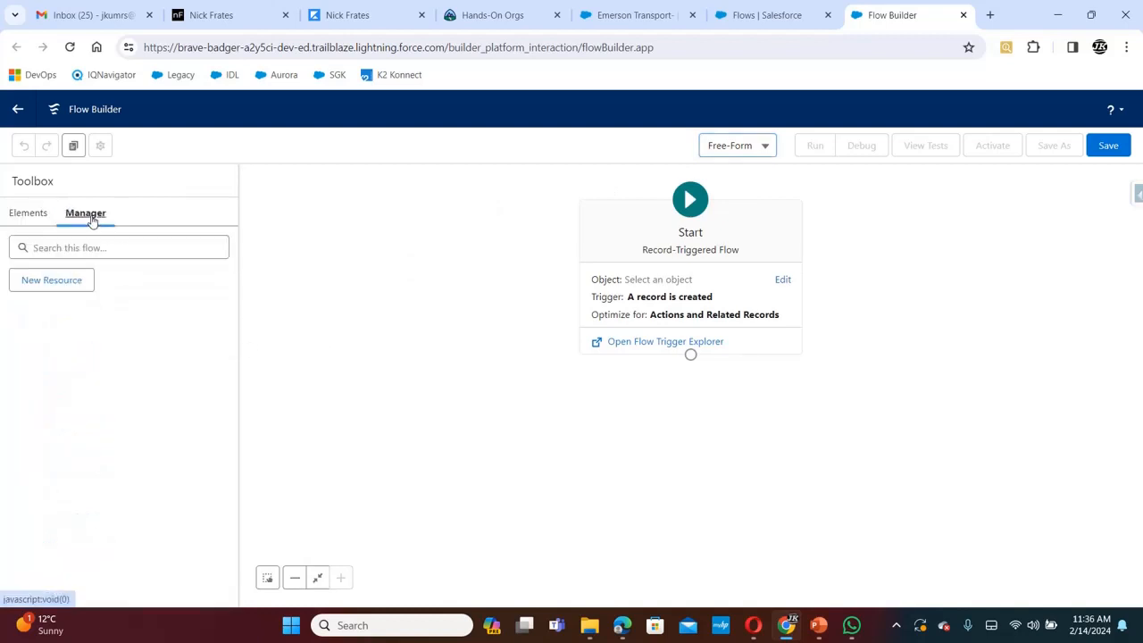
left_click(31, 215)
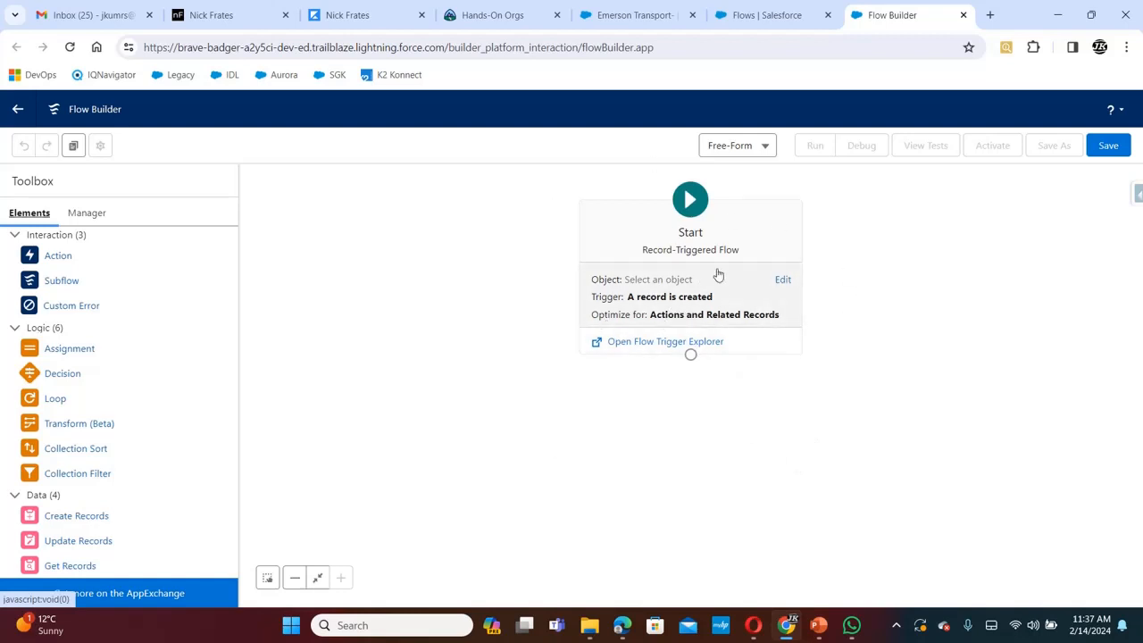
Step: Edit the Start element and choose Opportunity as the object whose records trigger the flow
right_click(783, 281)
left_click(781, 281)
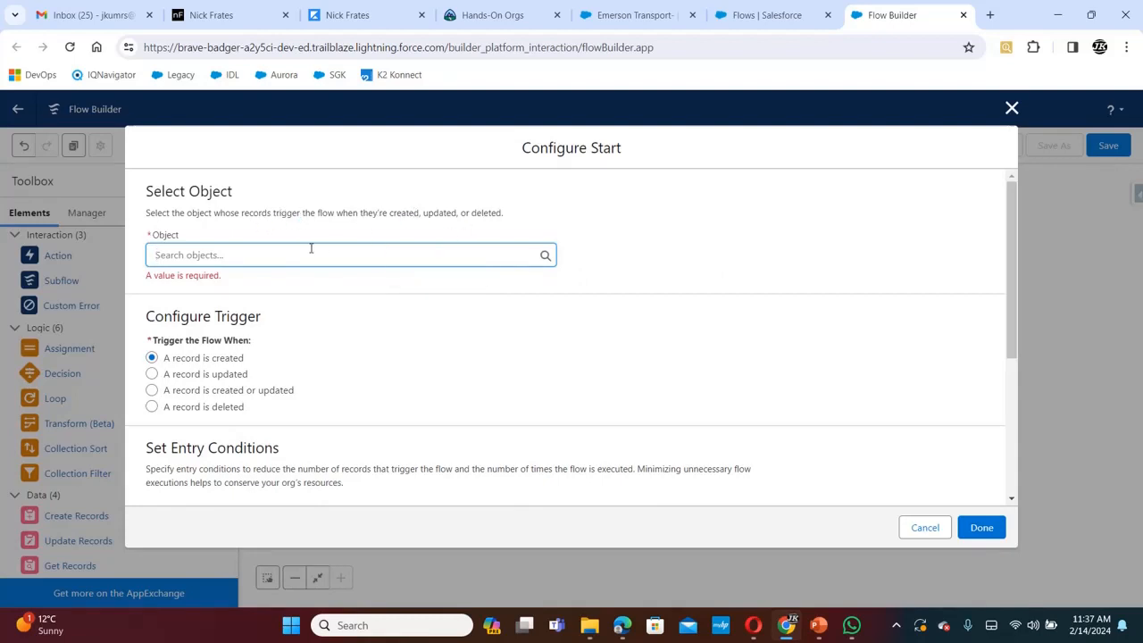
left_click(213, 253)
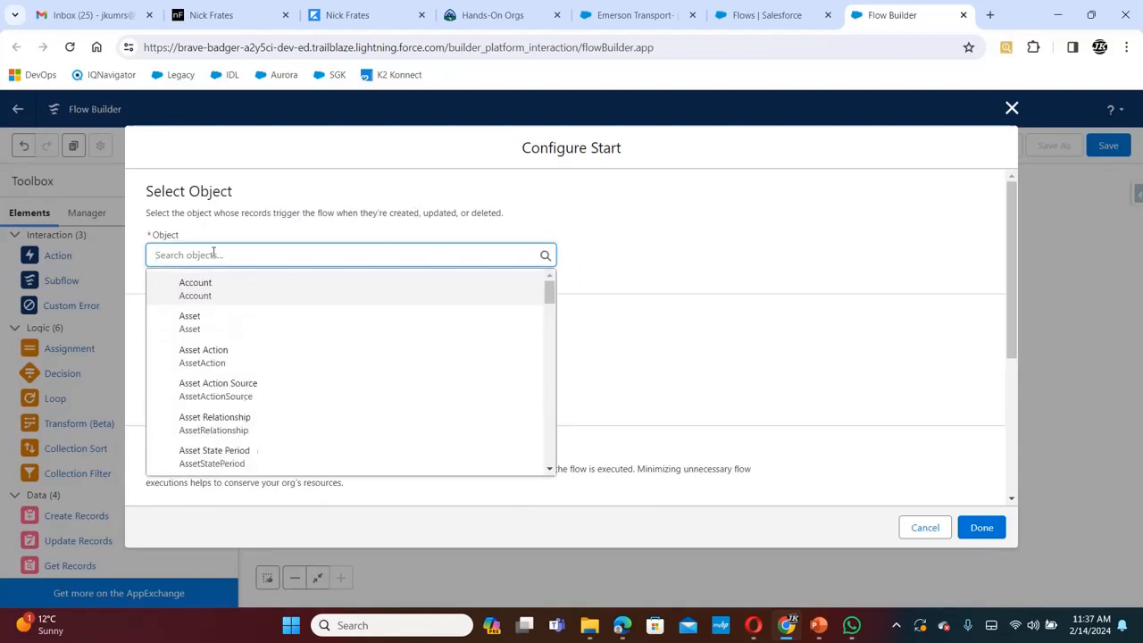
type("opportu")
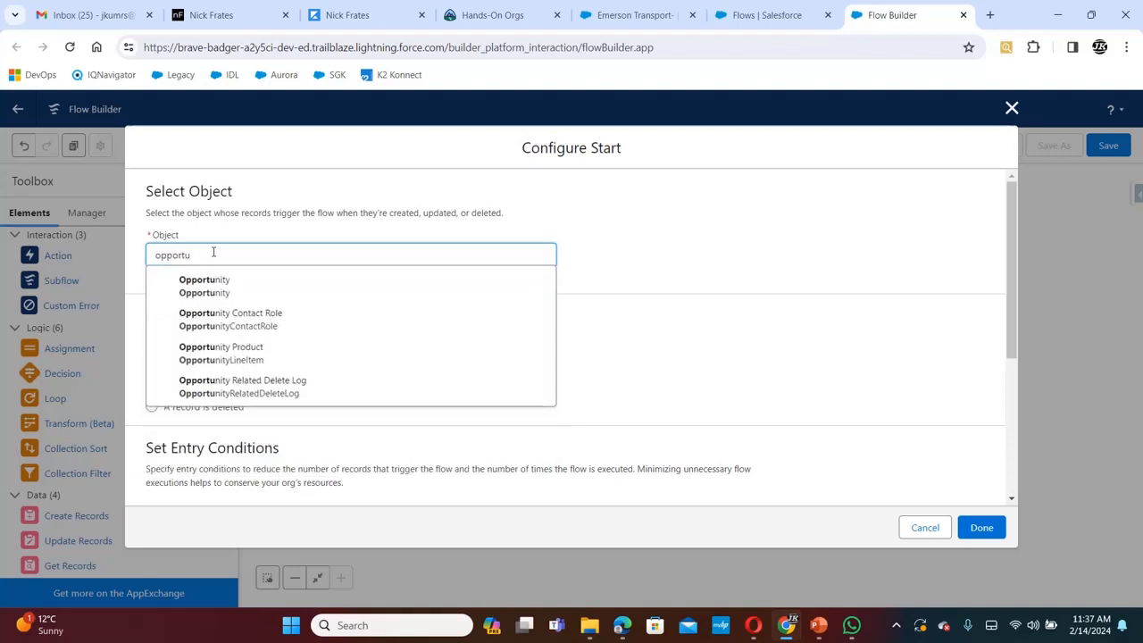
left_click(215, 285)
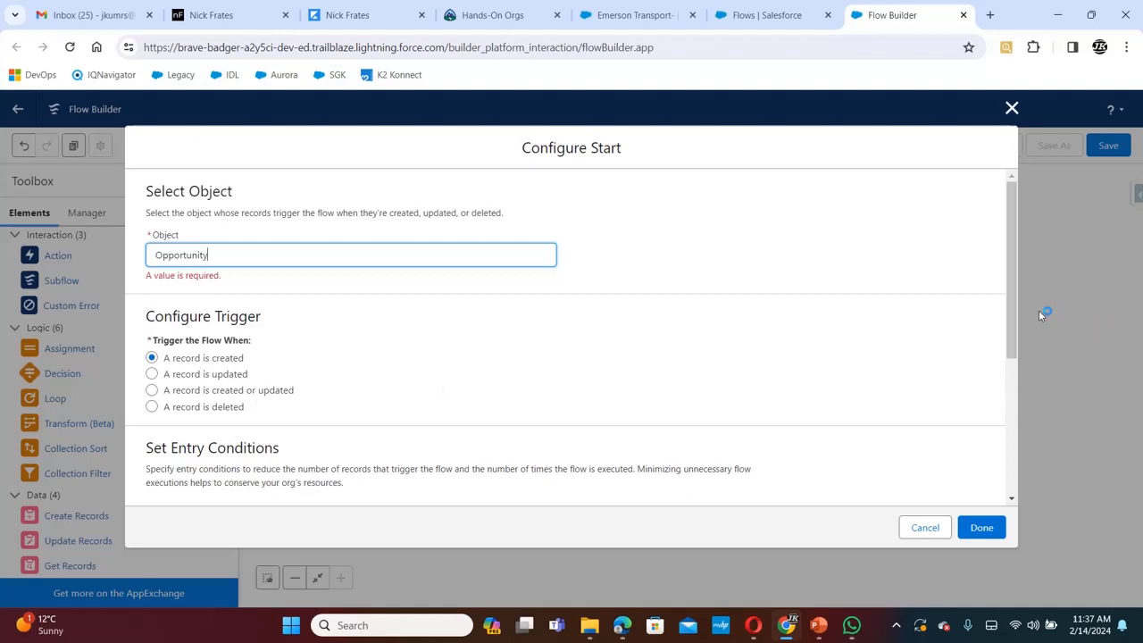
Step: Set the entry conditions to All Conditions Are Met (AND), with Deal_Value__c Is Null set to $GlobalConstant.False
left_click(1014, 319)
left_click_drag(1014, 320, 1013, 420)
left_click(411, 382)
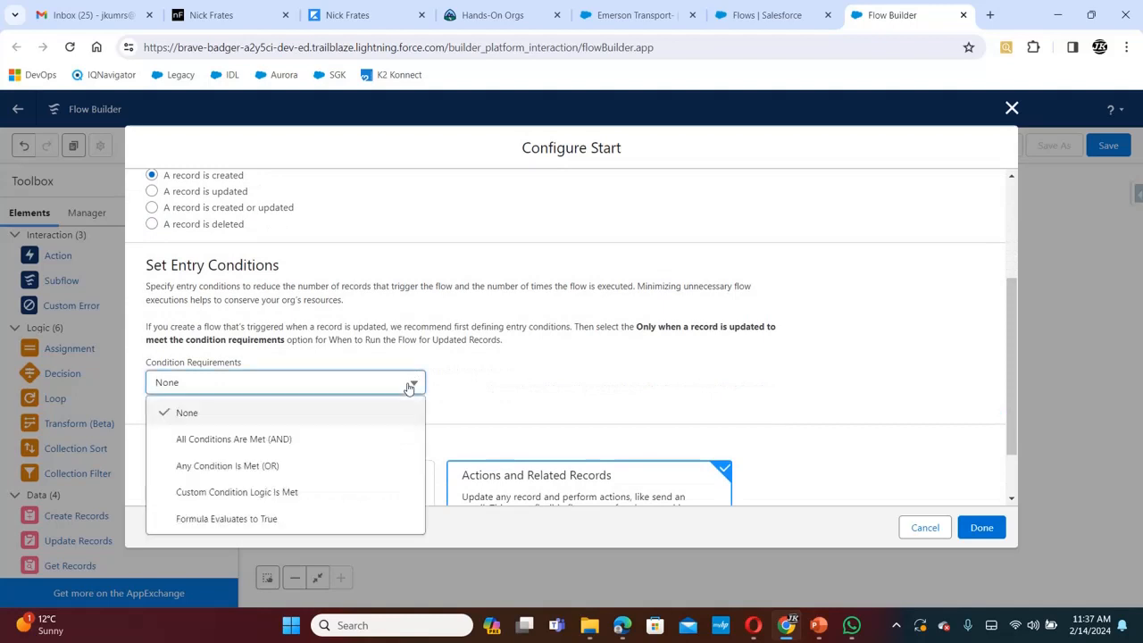
left_click(320, 438)
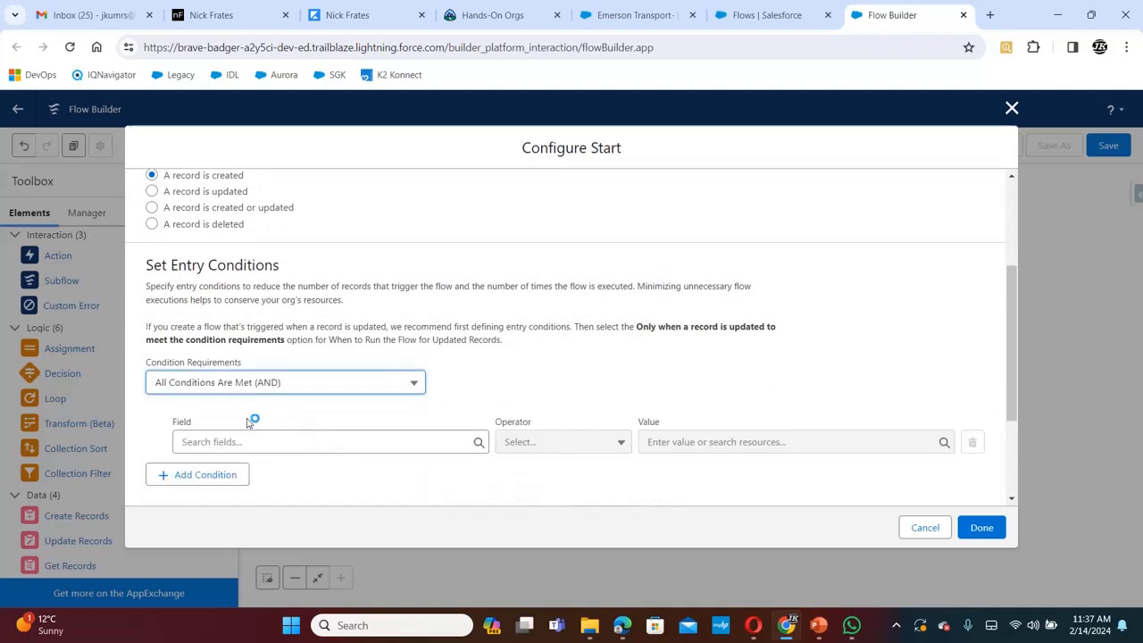
left_click(269, 443)
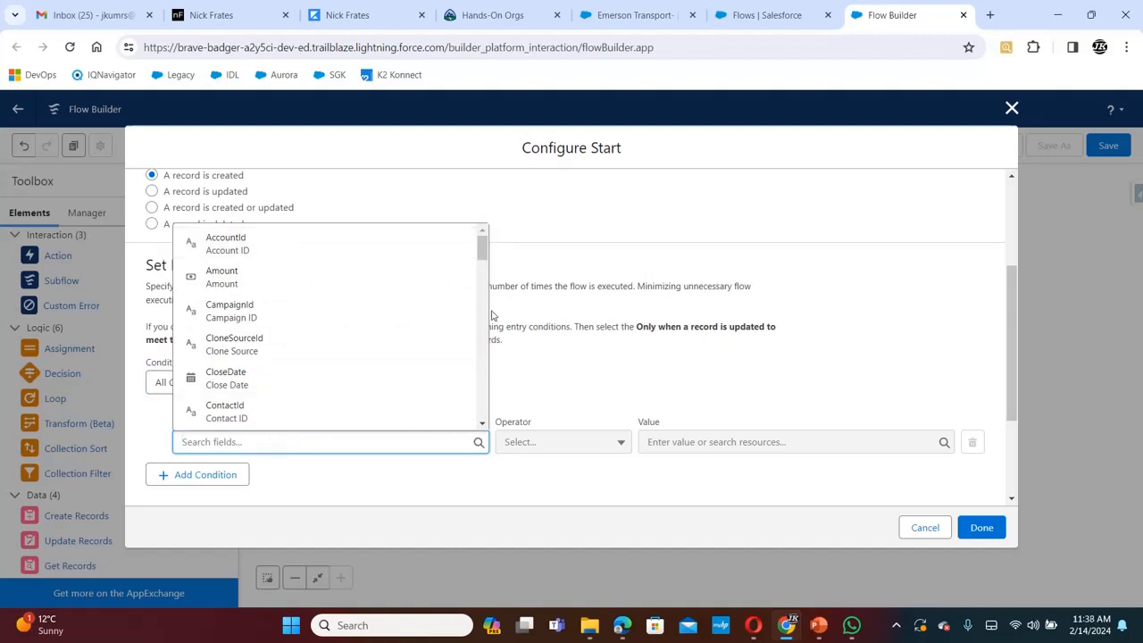
left_click_drag(481, 248, 473, 288)
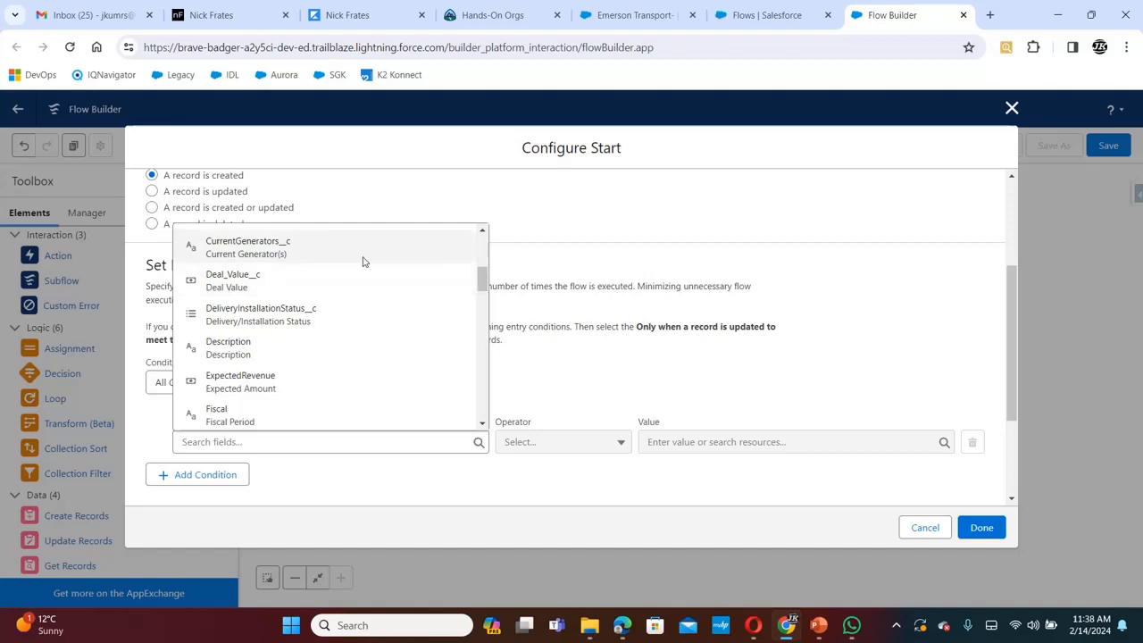
left_click(347, 281)
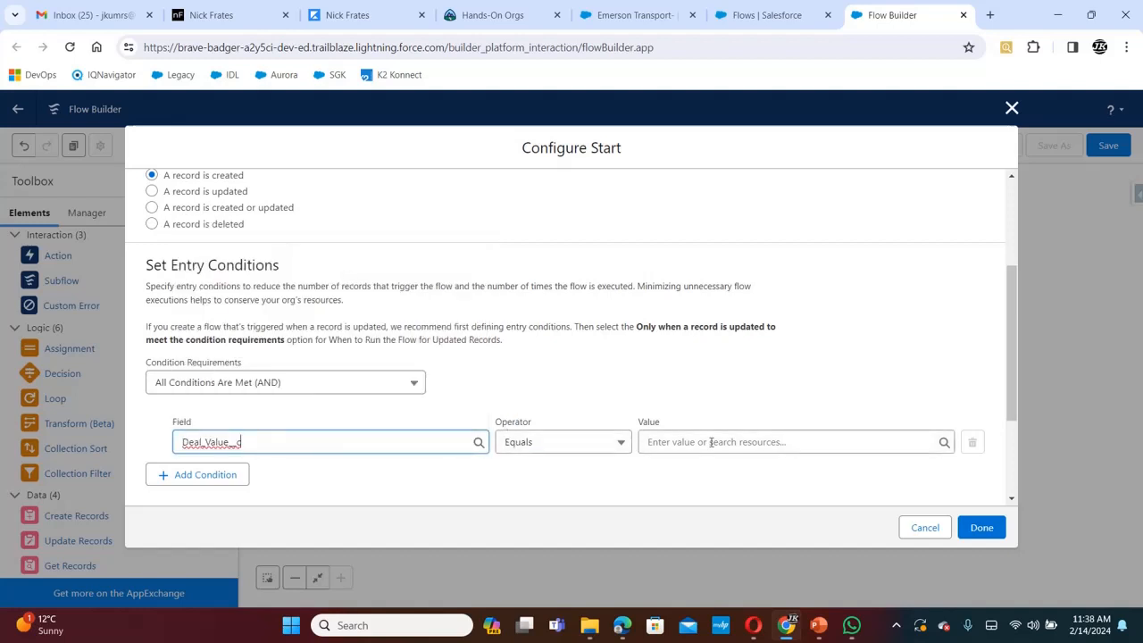
left_click(625, 443)
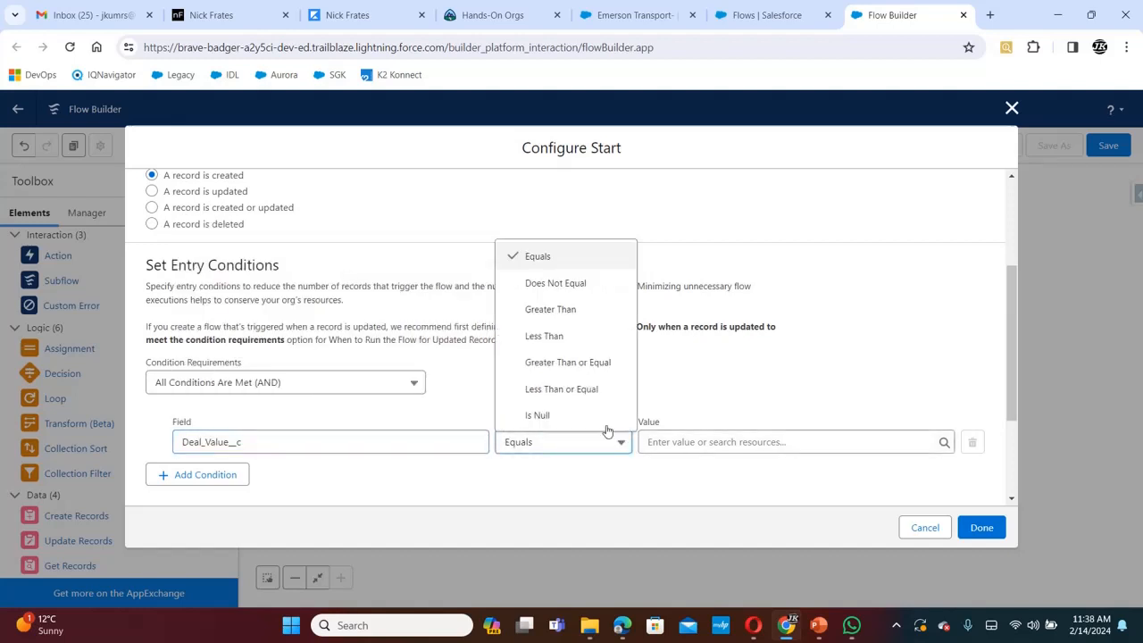
left_click(603, 418)
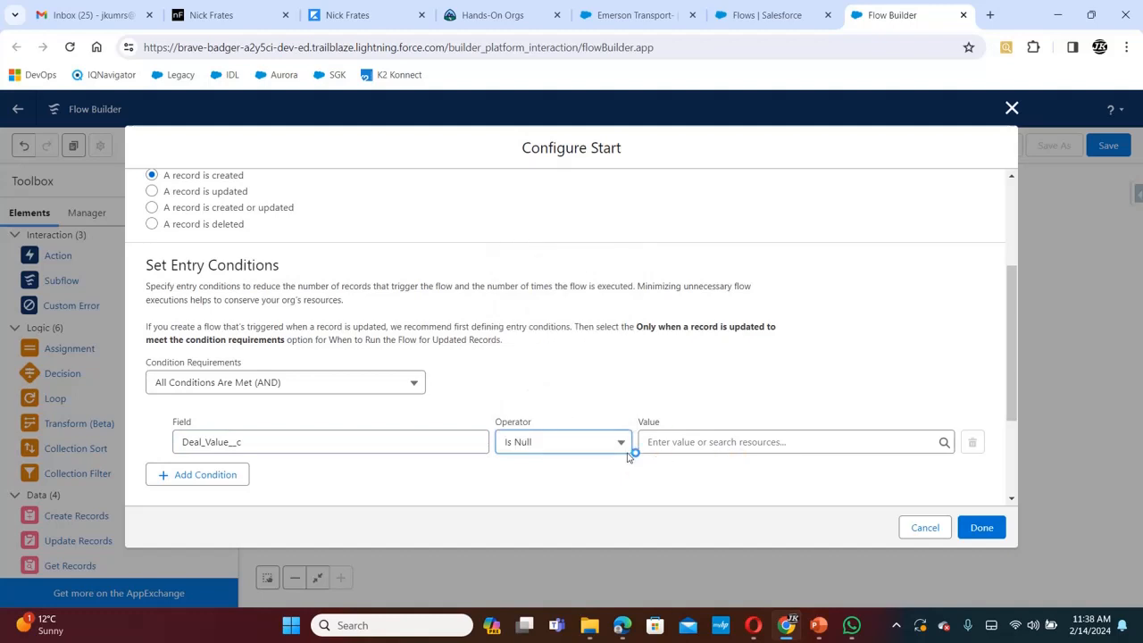
left_click(816, 436)
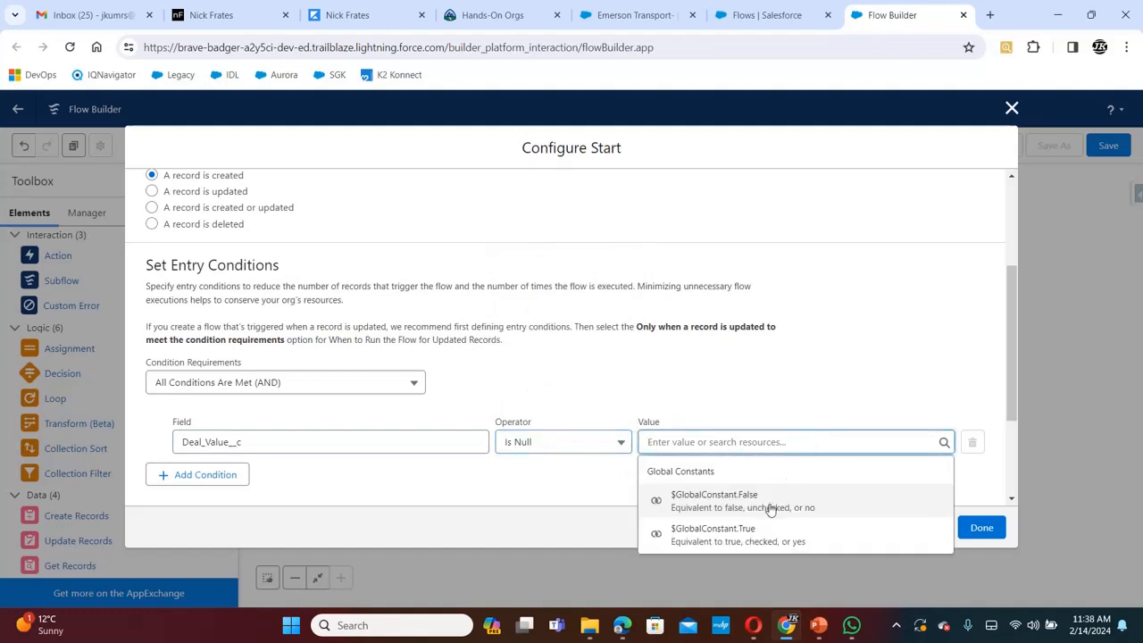
left_click(766, 508)
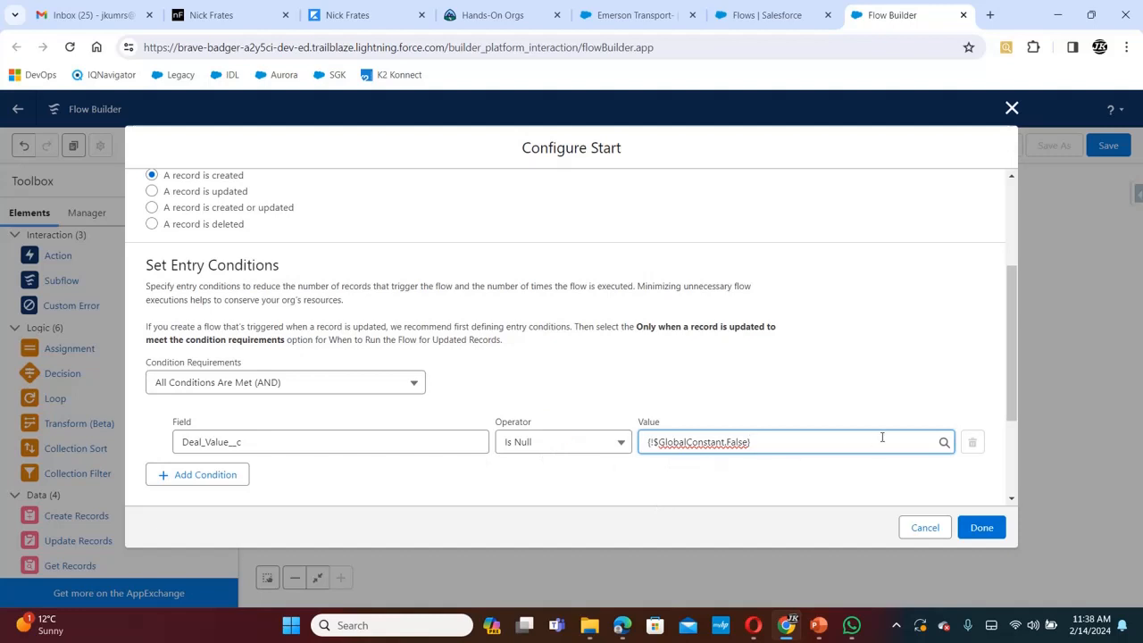
Step: Optimize the flow for Fast Field Updates and finish configuring the Start element
left_click(1012, 393)
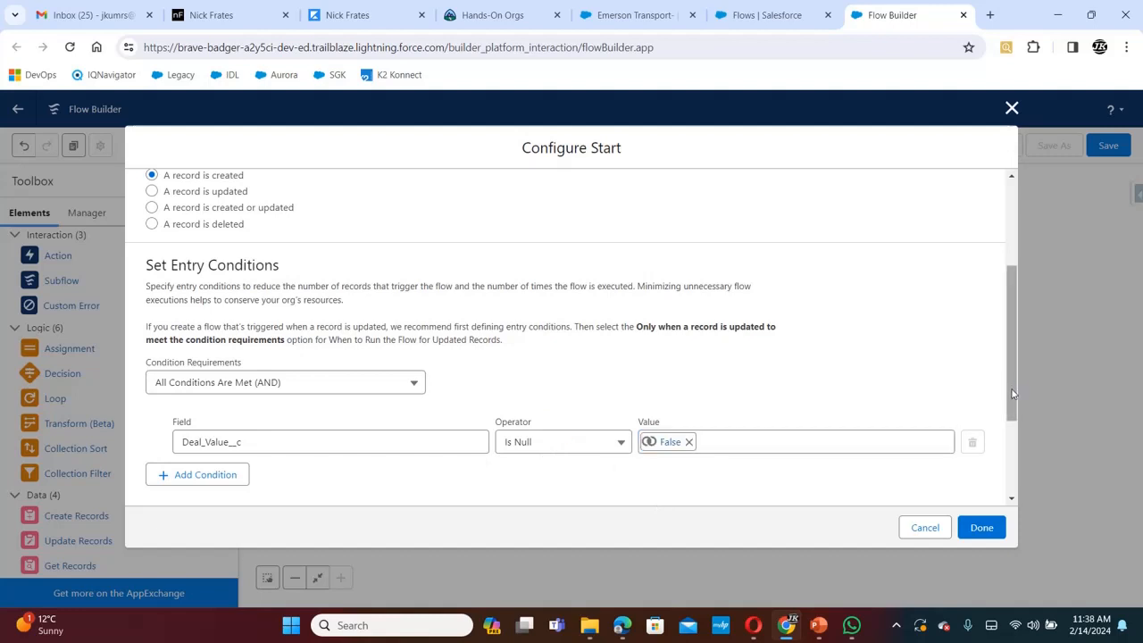
right_click(1018, 402)
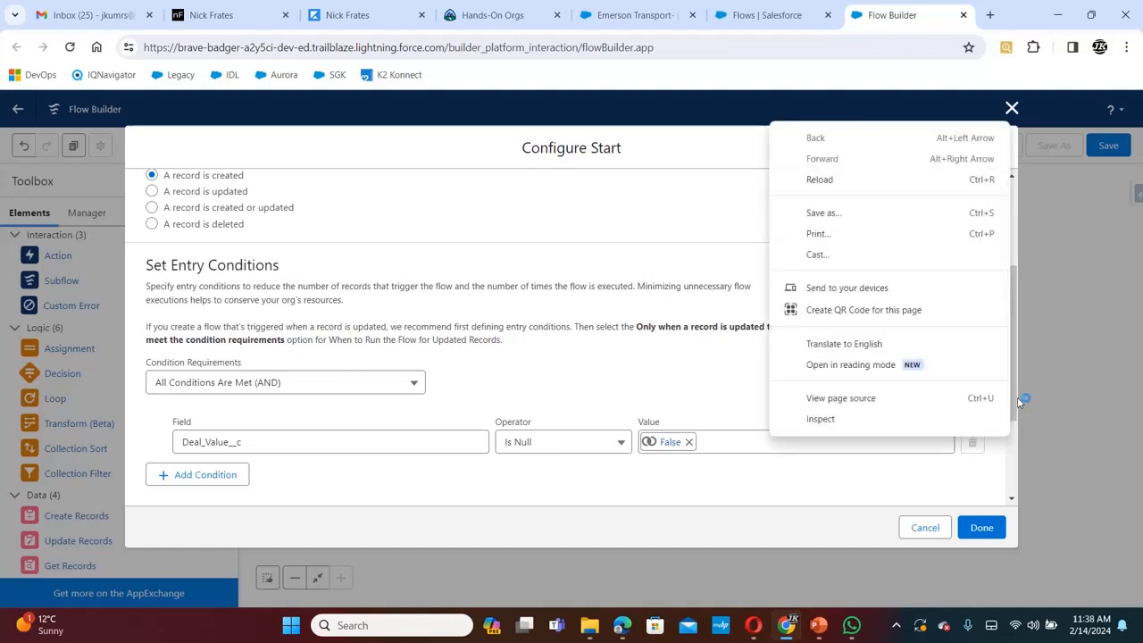
left_click(1012, 402)
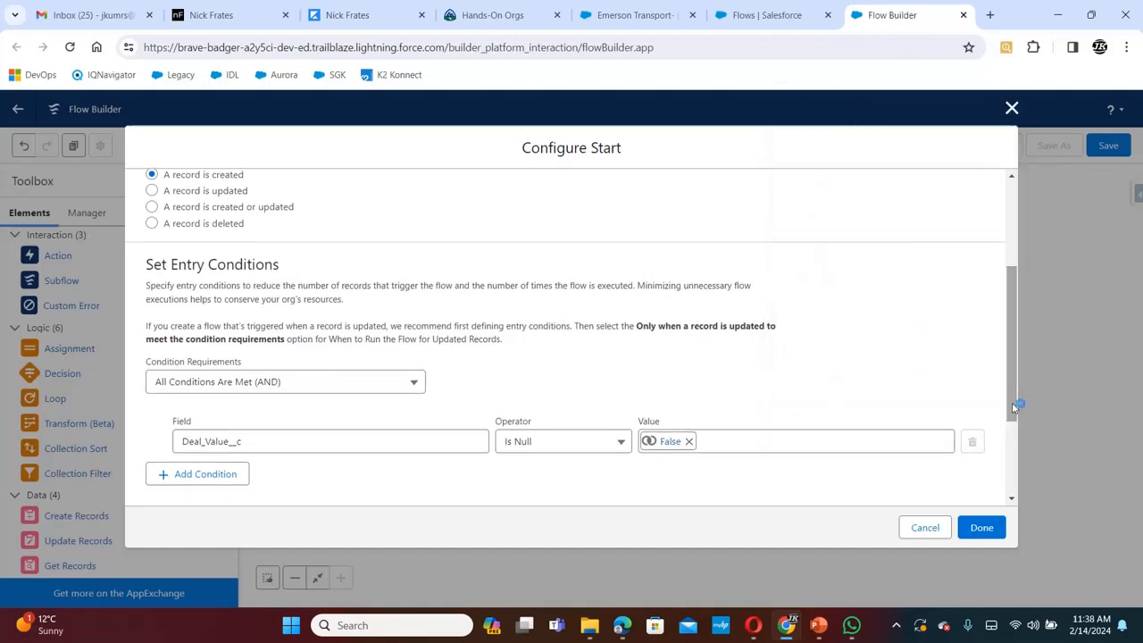
left_click_drag(1014, 407, 1009, 490)
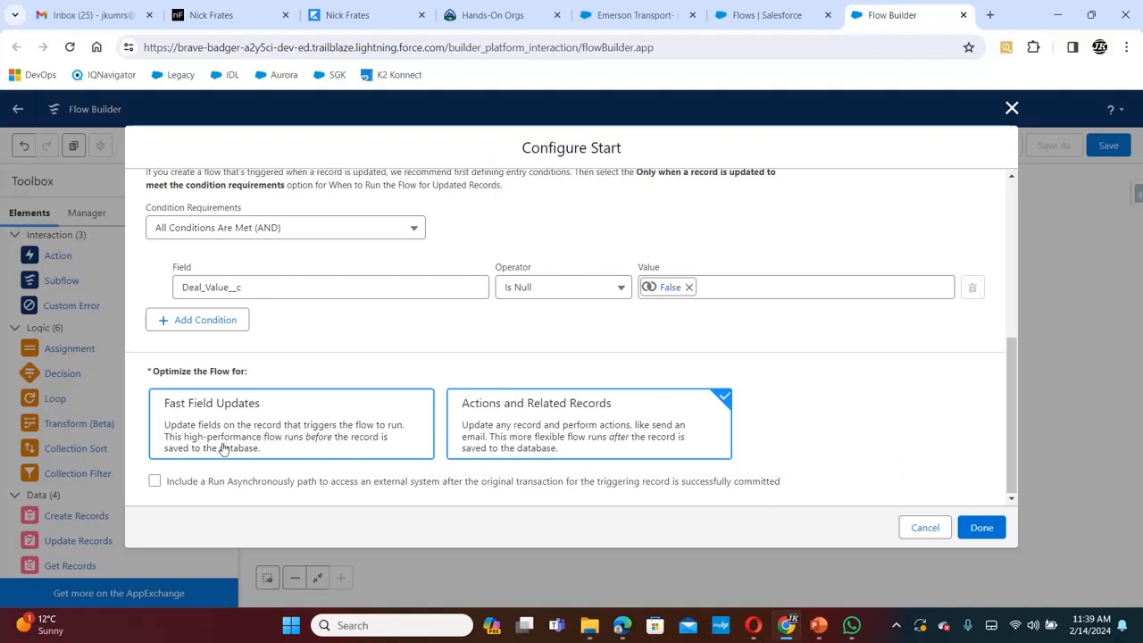
left_click(288, 452)
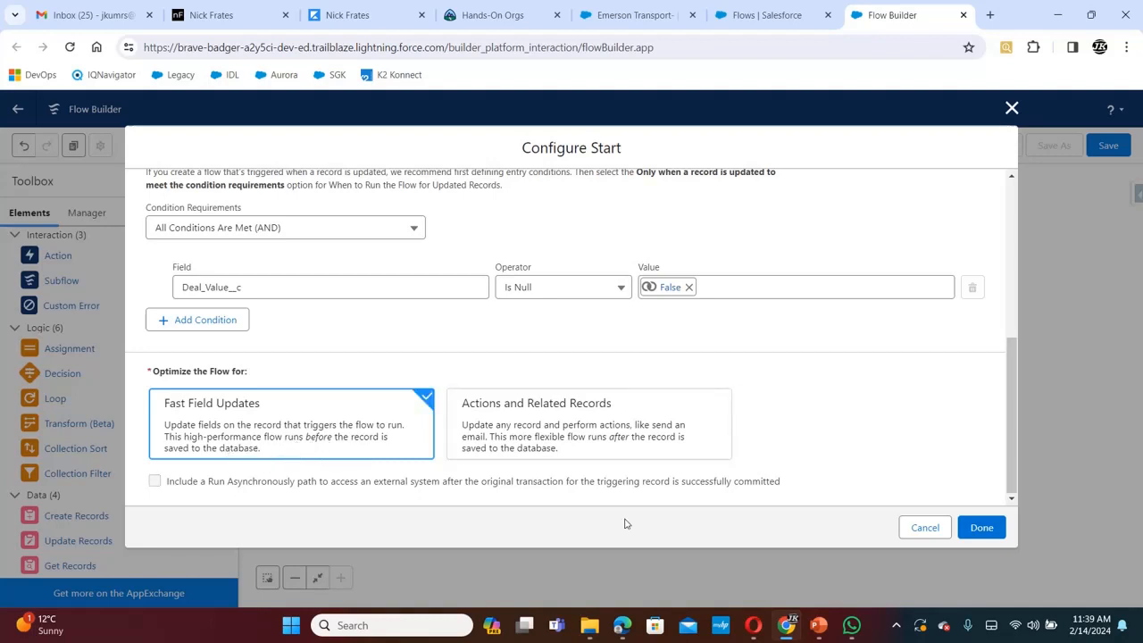
left_click(982, 532)
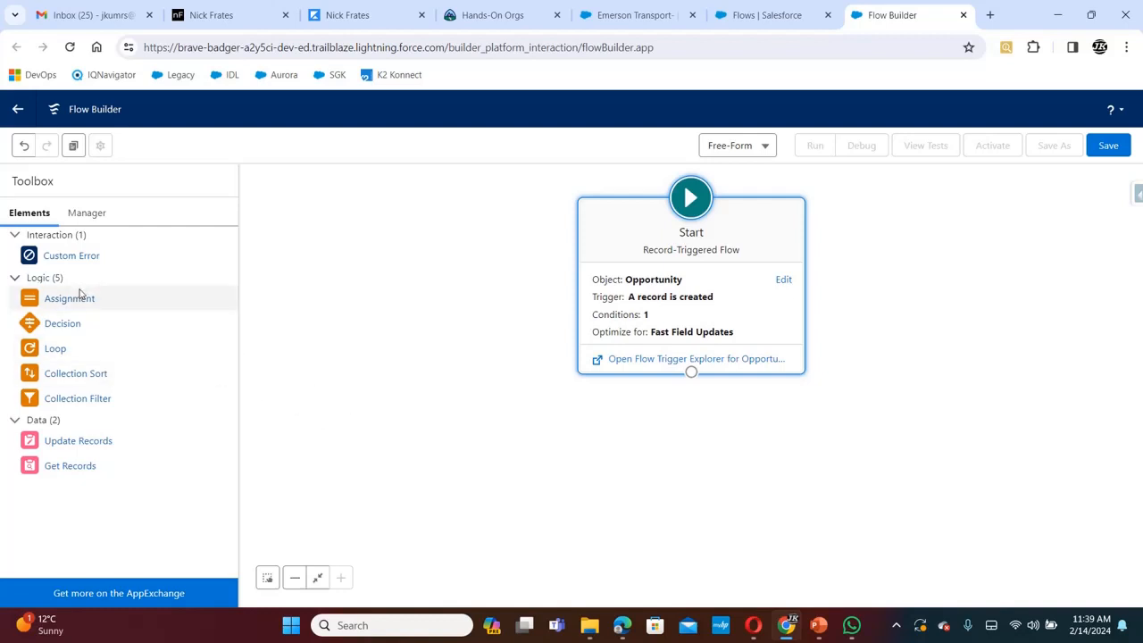
Step: Add an Assignment element below Start, labelled "Assign Deal Value on to Account field", with the API name generated from the label
left_click_drag(78, 301, 674, 406)
left_click_drag(671, 402, 671, 405)
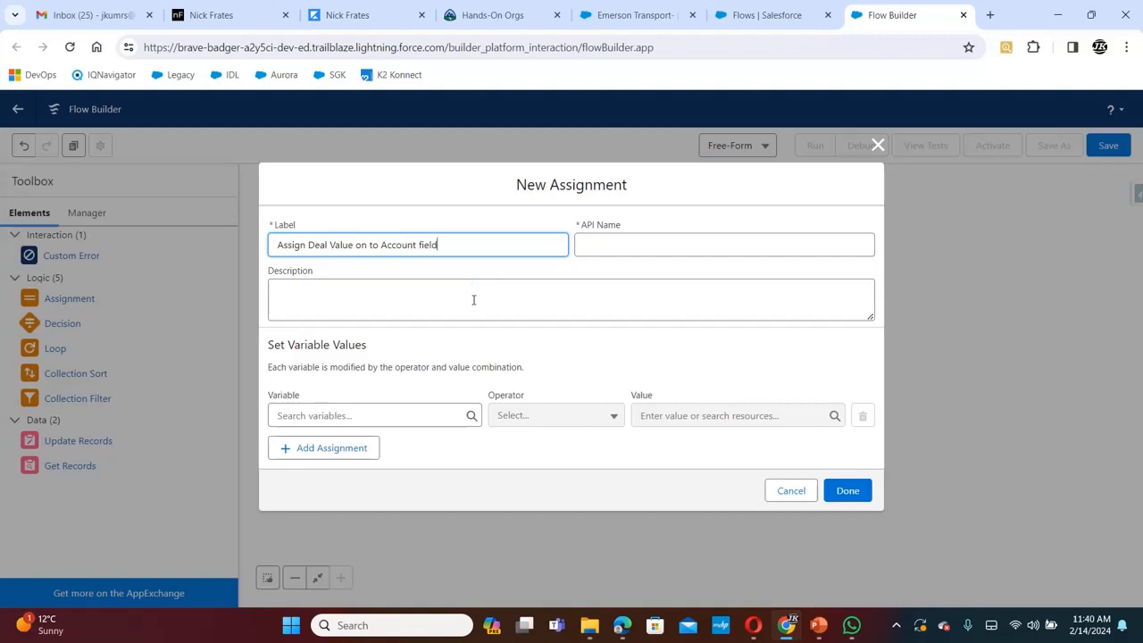
left_click(615, 247)
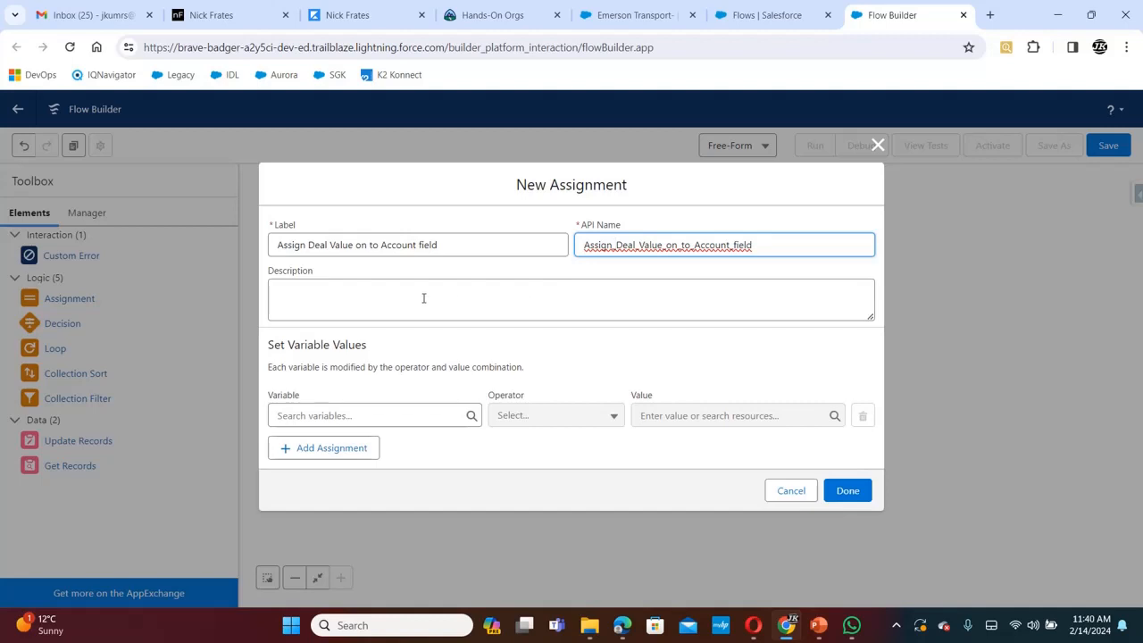
Step: Reuse the label text to describe the assignment as "Assign Deal Value on to Account field before record creation."
left_click_drag(451, 246, 256, 270)
key("ctrl+c")
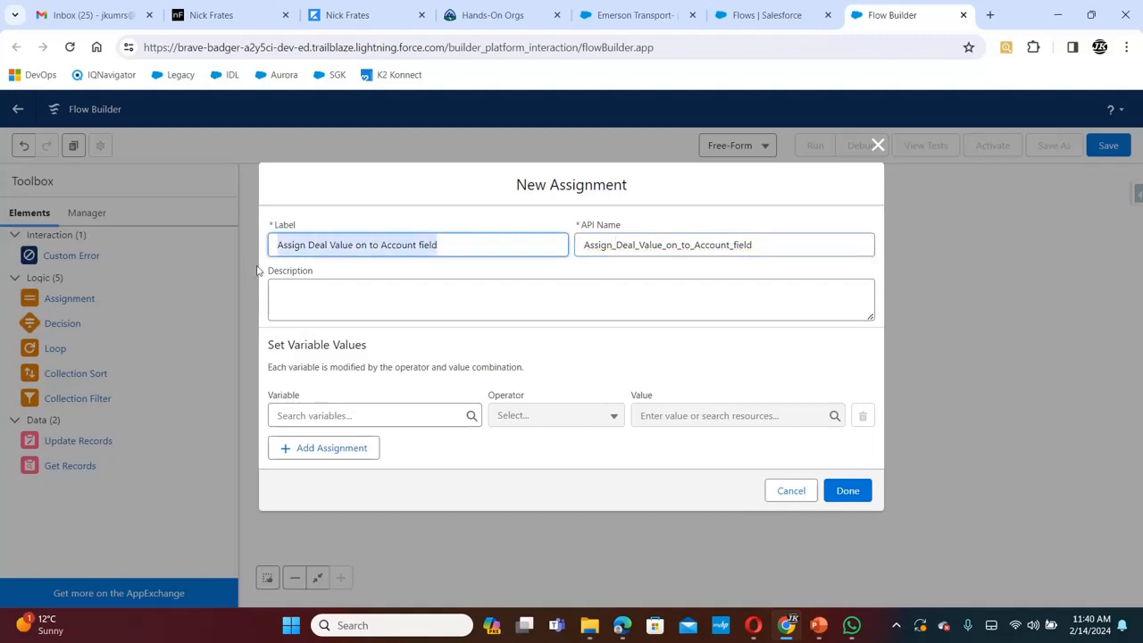
left_click(352, 299)
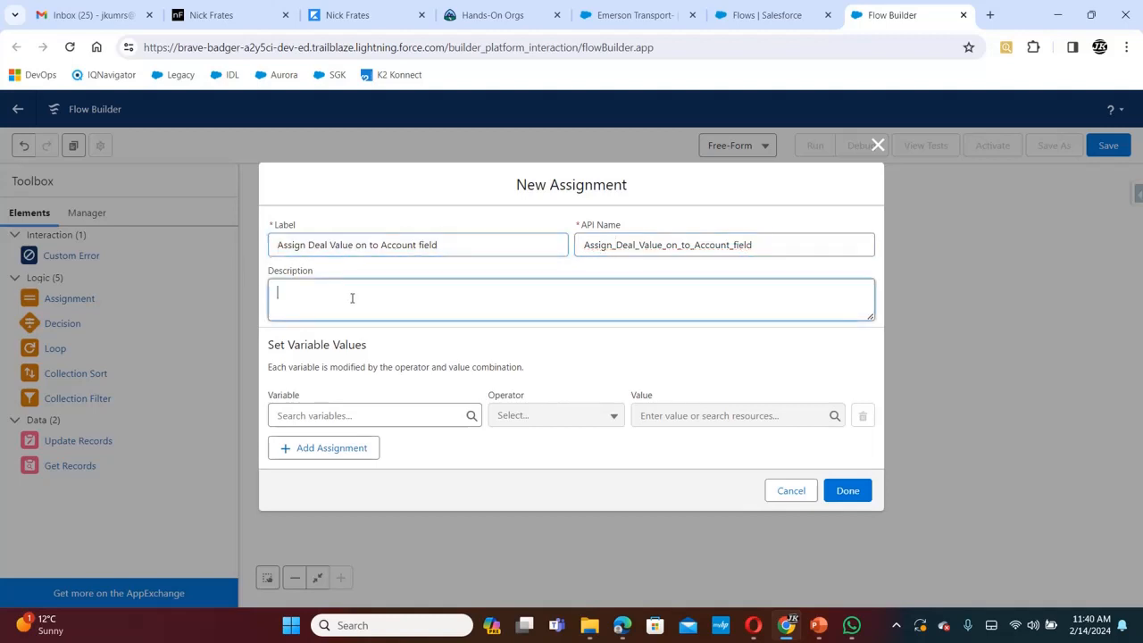
key("ctrl+v")
type("before ")
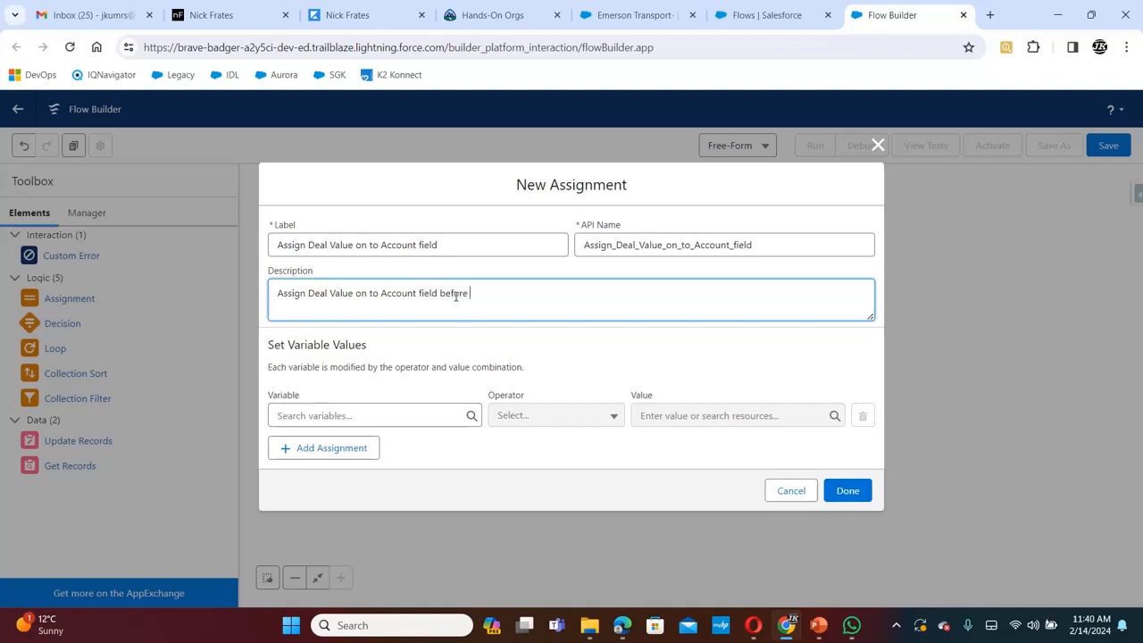
type("record creation.")
Step: Set the assignment so $Record > Amount Equals {!$Record.Deal_Value__c}, and finish the Assignment element
left_click(387, 417)
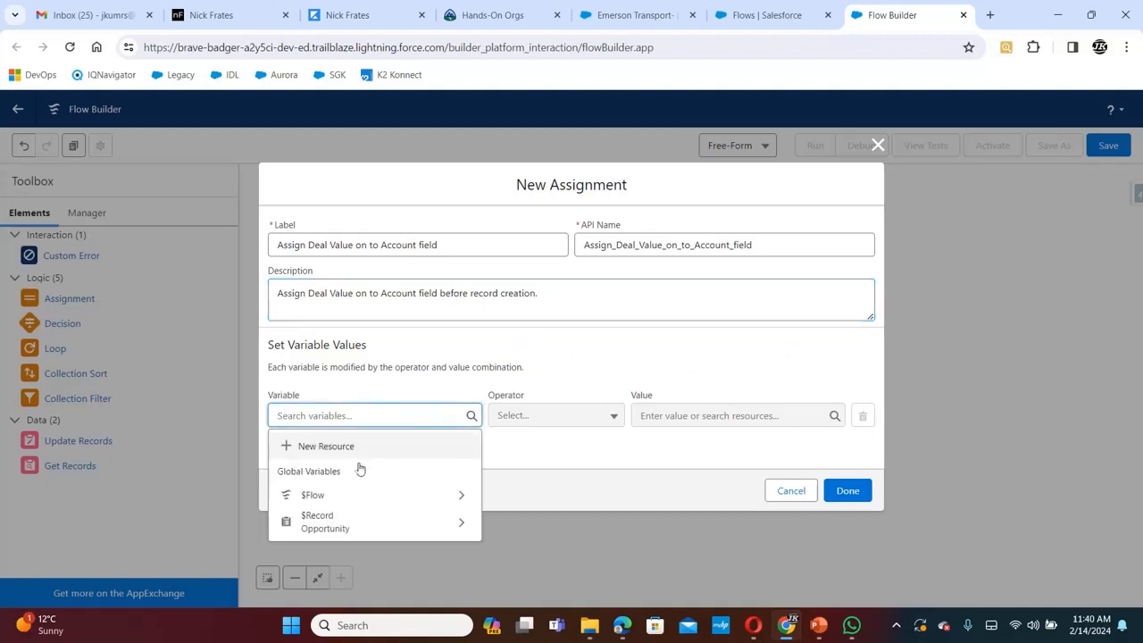
left_click(382, 527)
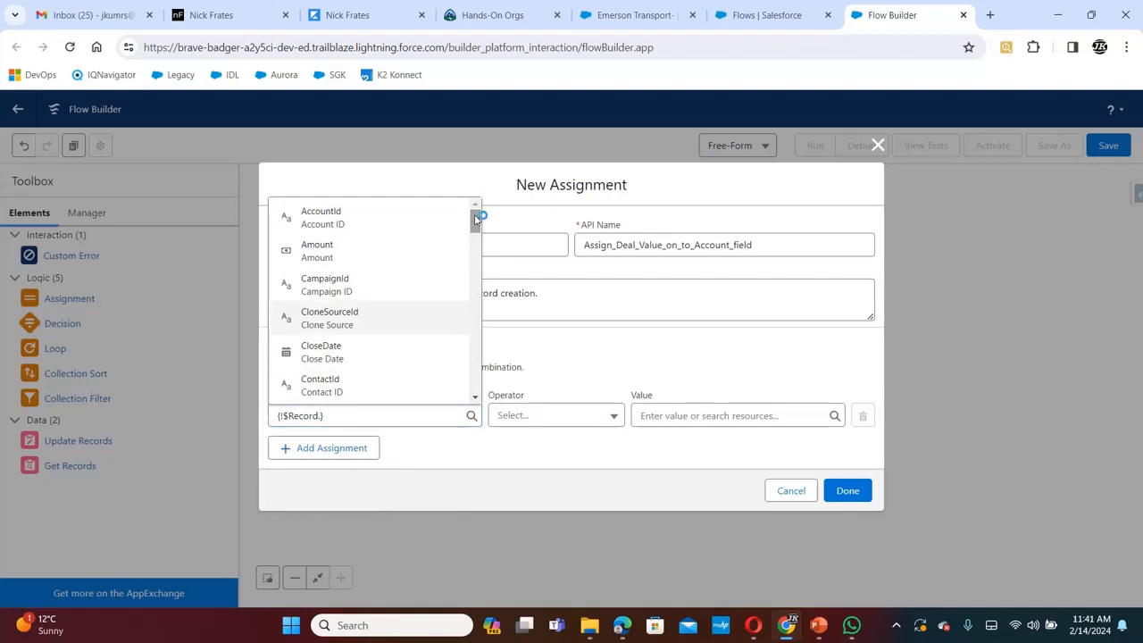
left_click(362, 254)
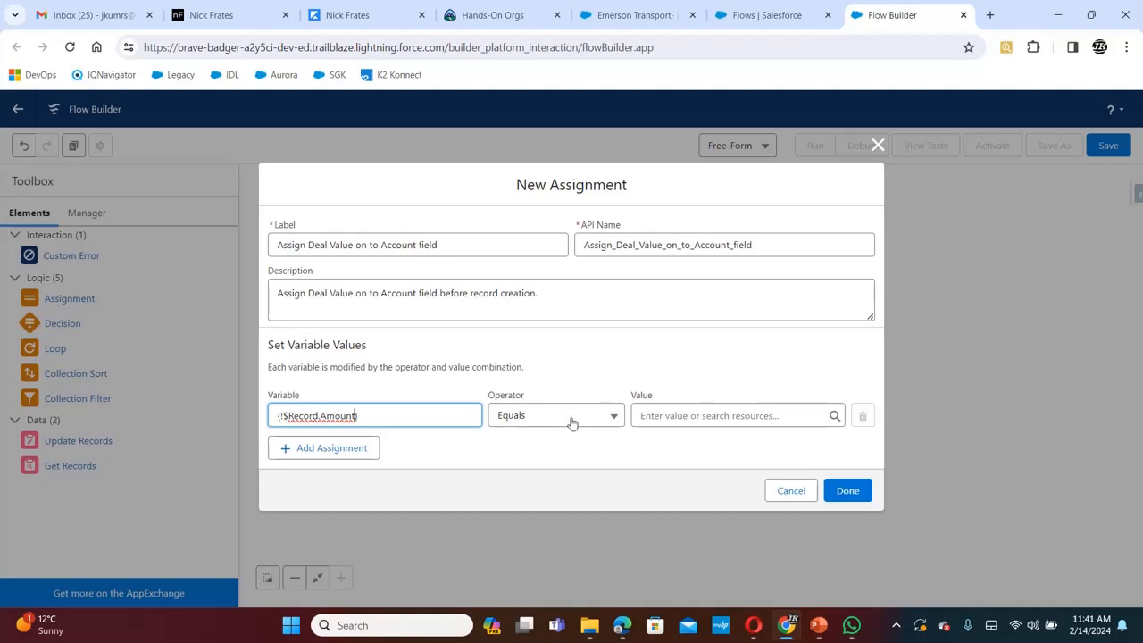
left_click(695, 417)
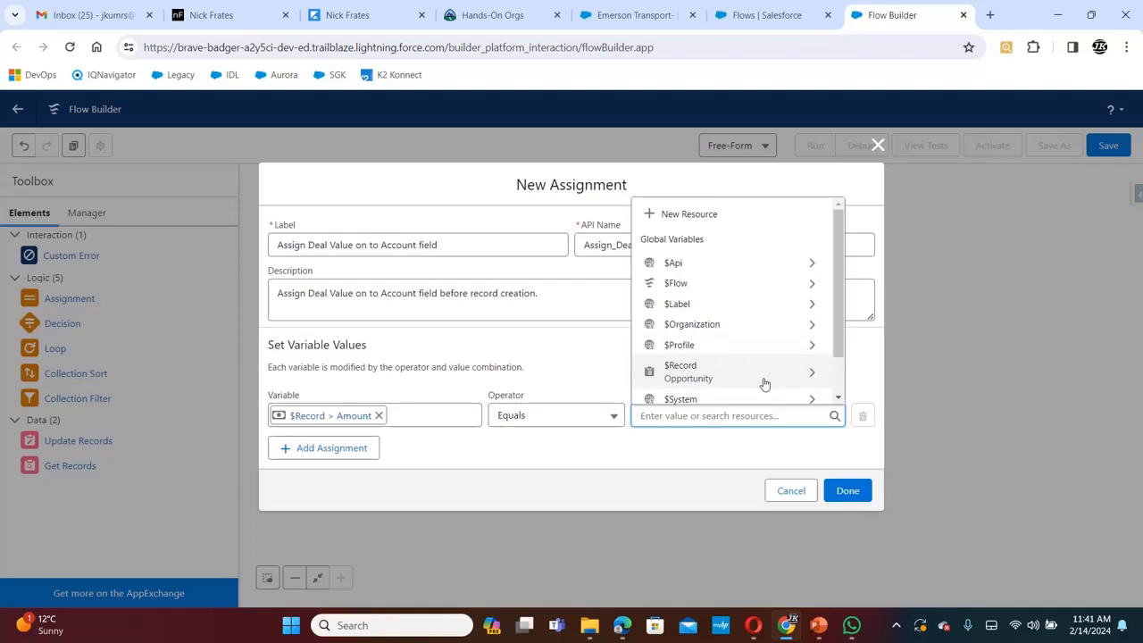
left_click(765, 384)
left_click(840, 255)
left_click_drag(840, 254, 835, 318)
left_click(728, 318)
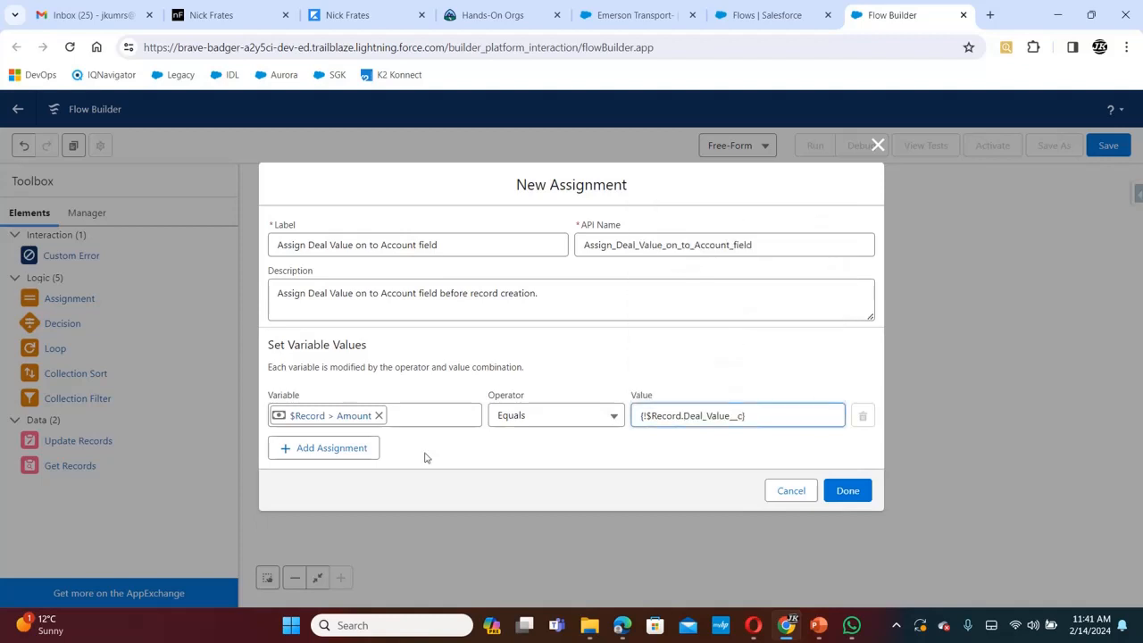
left_click(855, 493)
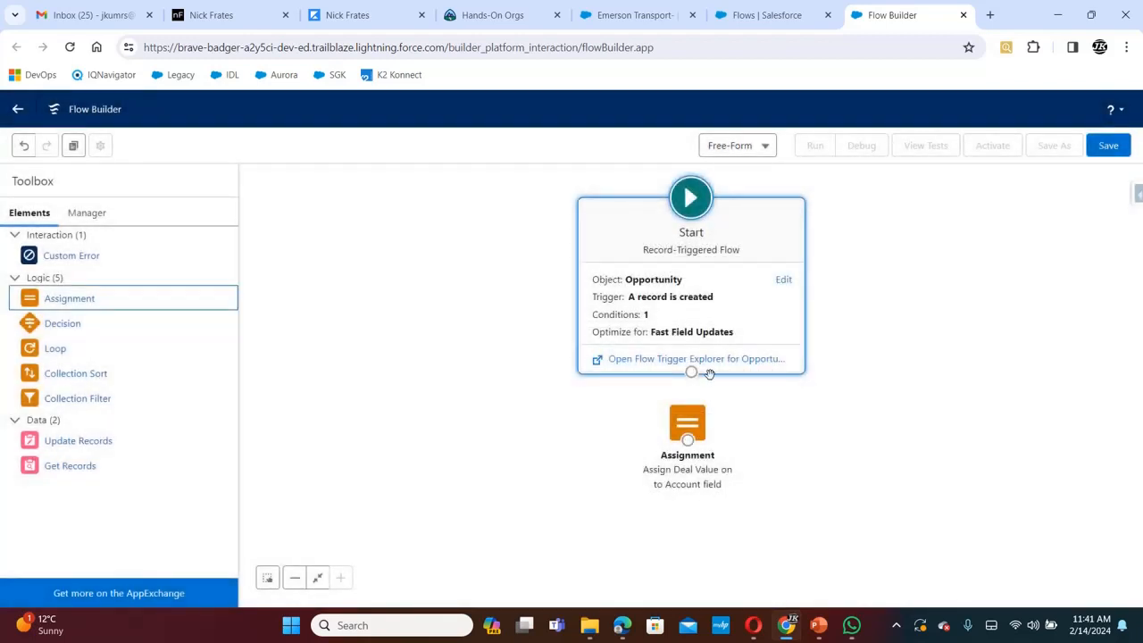
Step: Connect Start to the Assignment element, and label the flow "Opportunity- Set Amount from Deal Value" with the API name generated from the label
left_click_drag(695, 377, 688, 435)
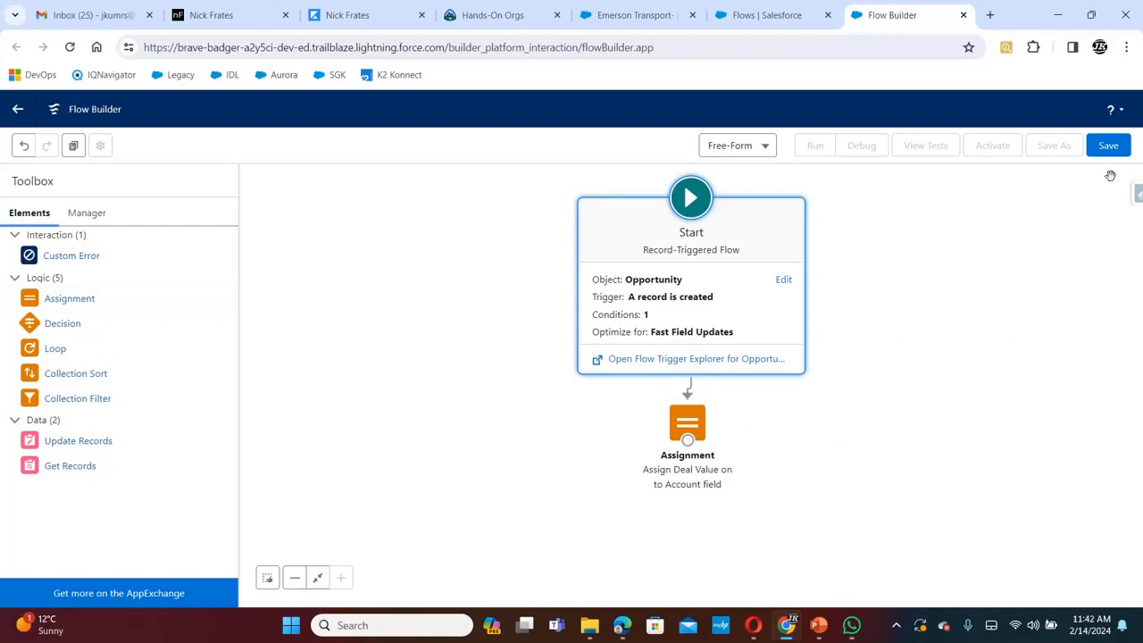
left_click(1108, 146)
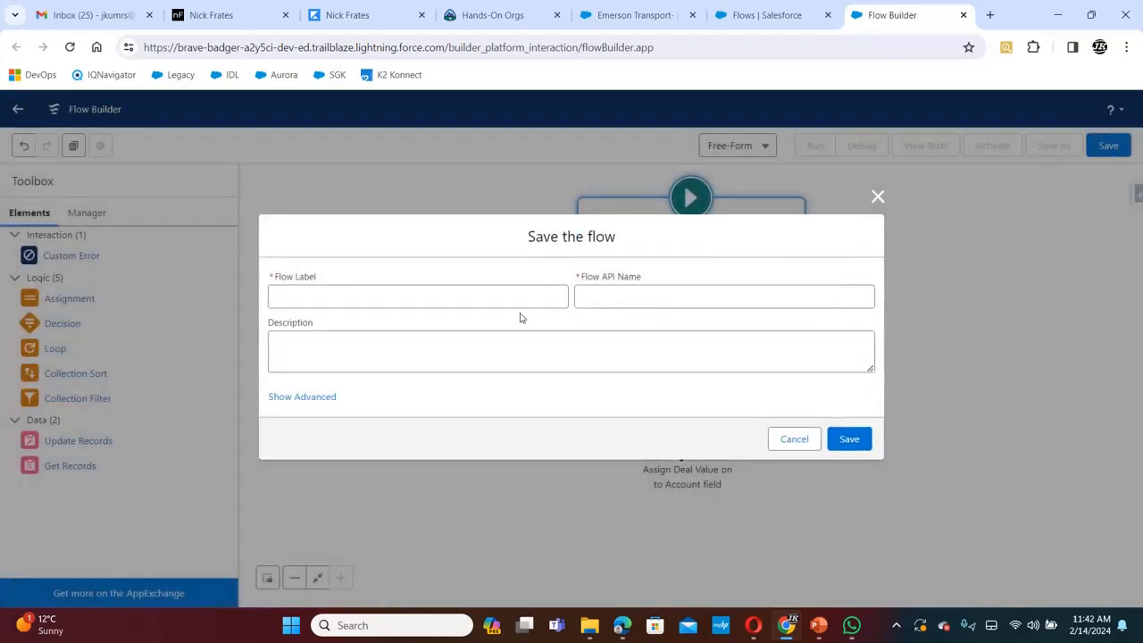
left_click(377, 293)
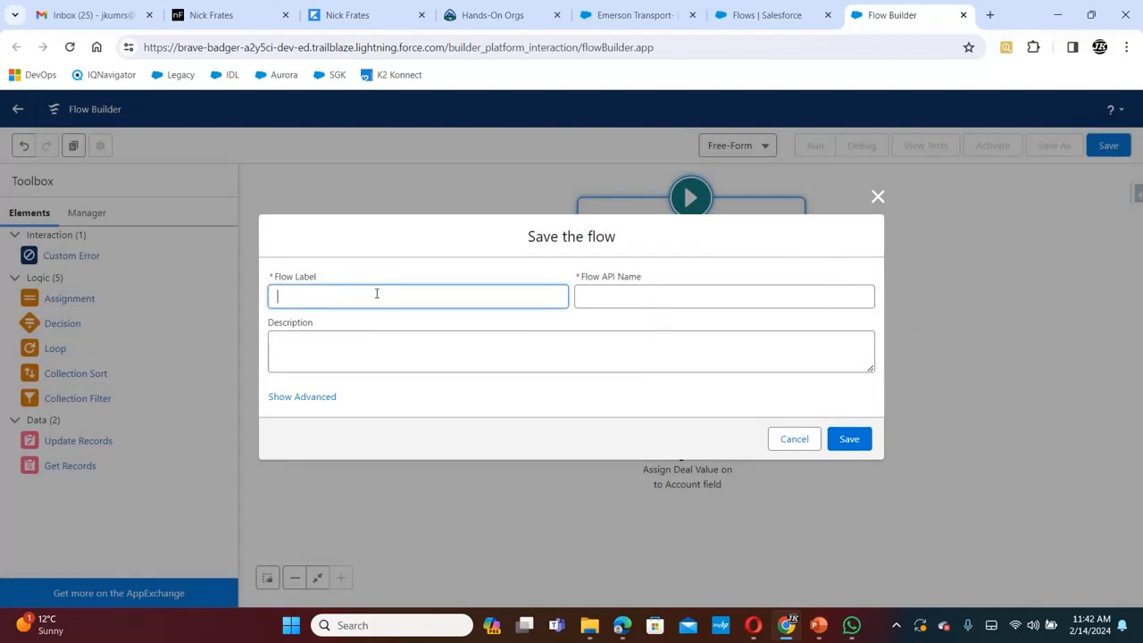
type("Opport")
type("unity")
type("- Set")
type(" Accoun")
key("BackSpace")
key("BackSpace")
key("BackSpace")
type("m")
type("ount ")
type("Fir")
type("rom ")
type("Deal Val")
left_click(655, 296)
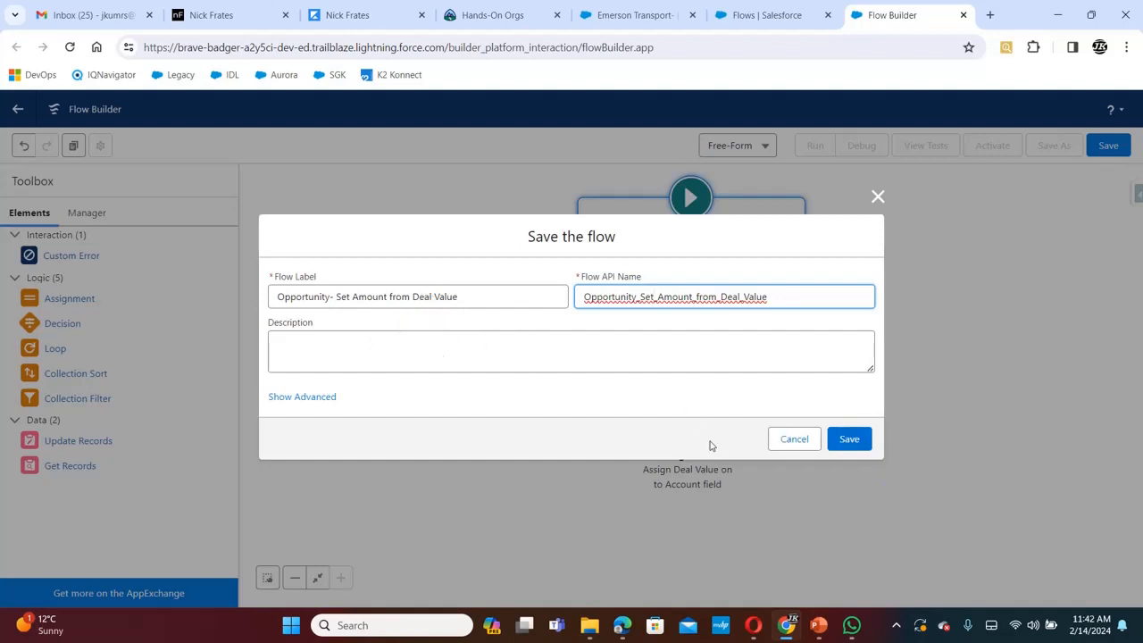
Step: Reuse the flow label to describe the flow as "Opportunity- Set Amount Field from Deal Value Field before record creation"
left_click(450, 355)
left_click_drag(463, 300, 265, 314)
key("ctrl+c")
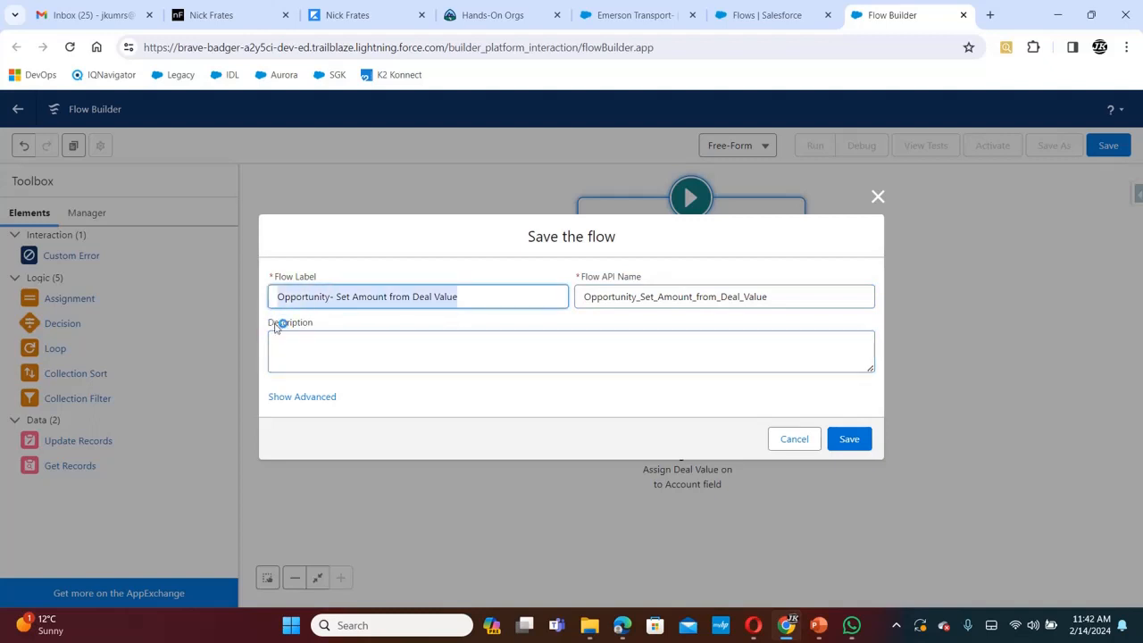
left_click(339, 353)
key("ctrl+v")
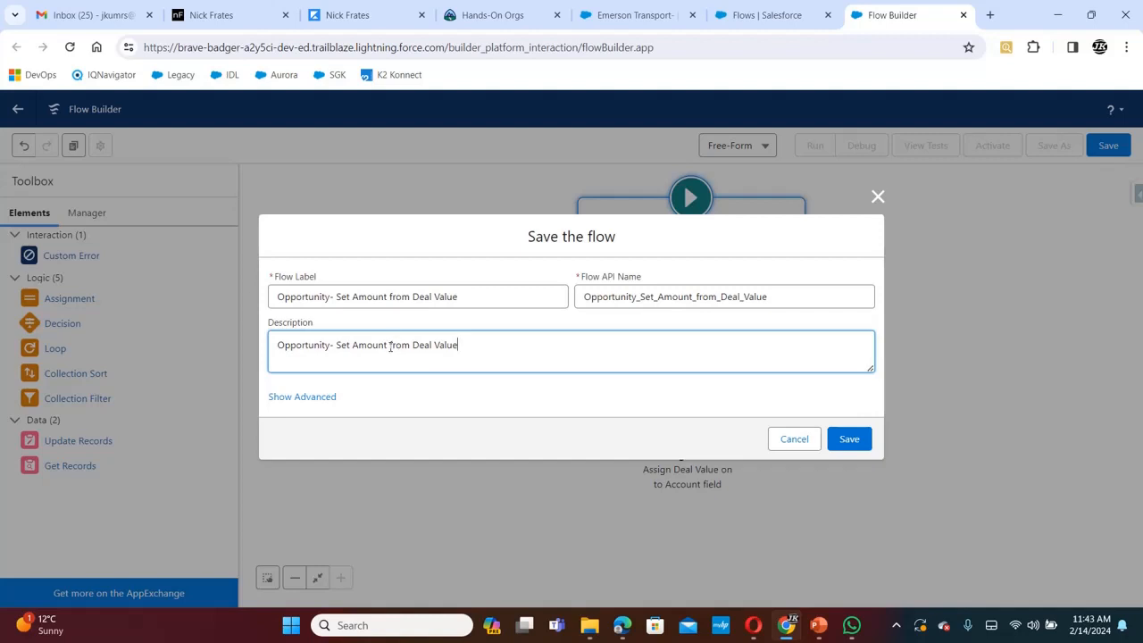
left_click(390, 346)
type("Field")
left_click(492, 342)
type("Field be")
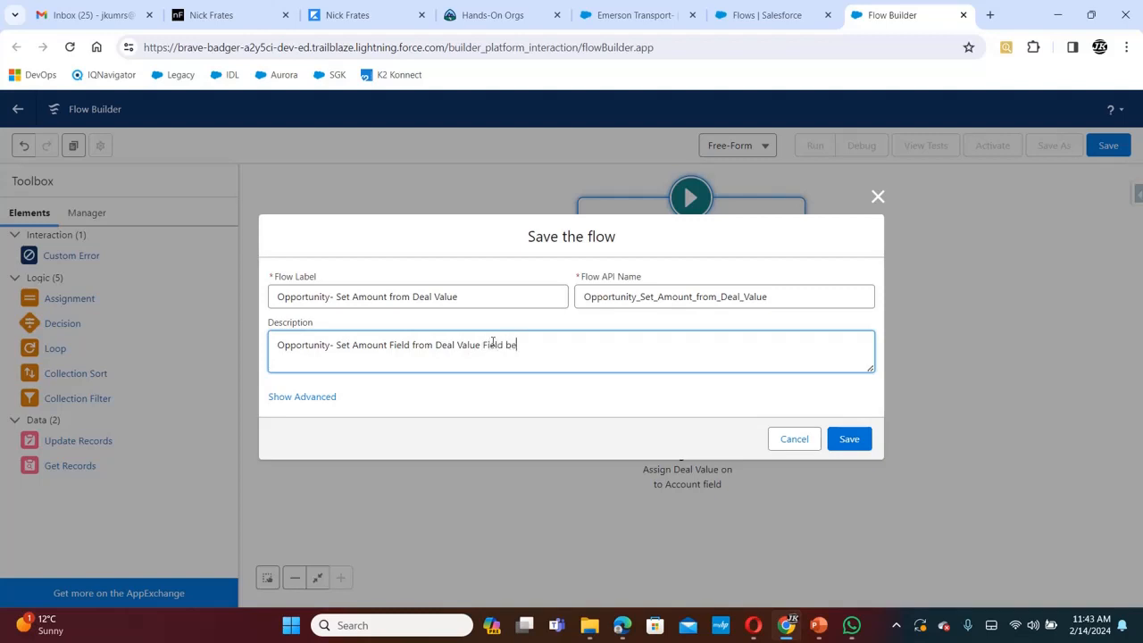
type("fore record creation")
Step: Save and activate the flow, and reload the Emerson Transport- opportunity page
left_click(849, 439)
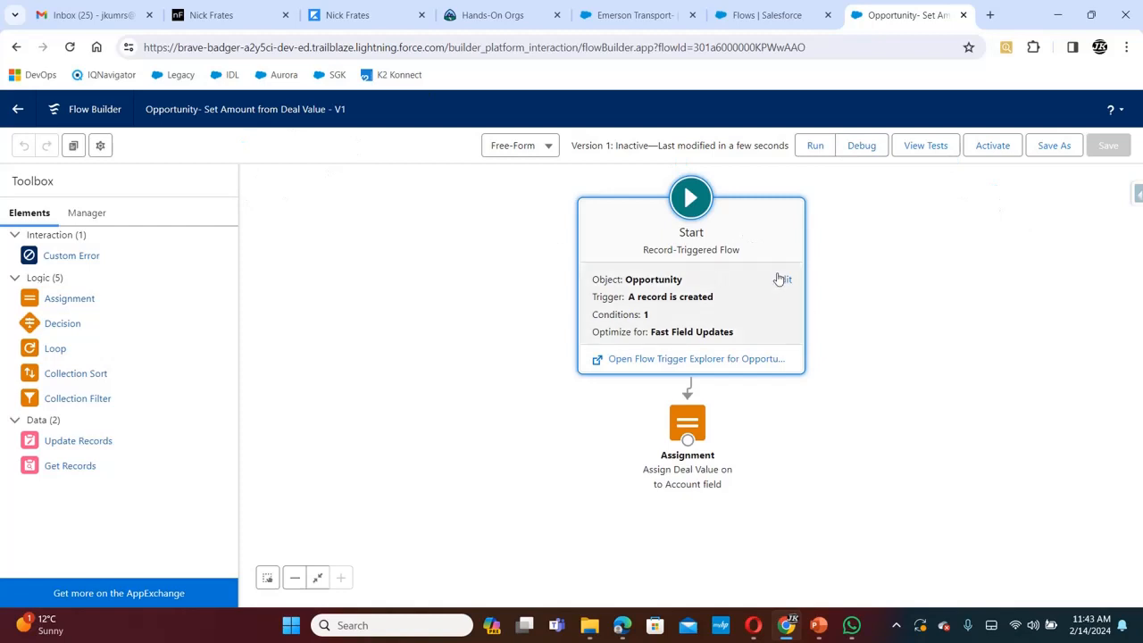
left_click(996, 146)
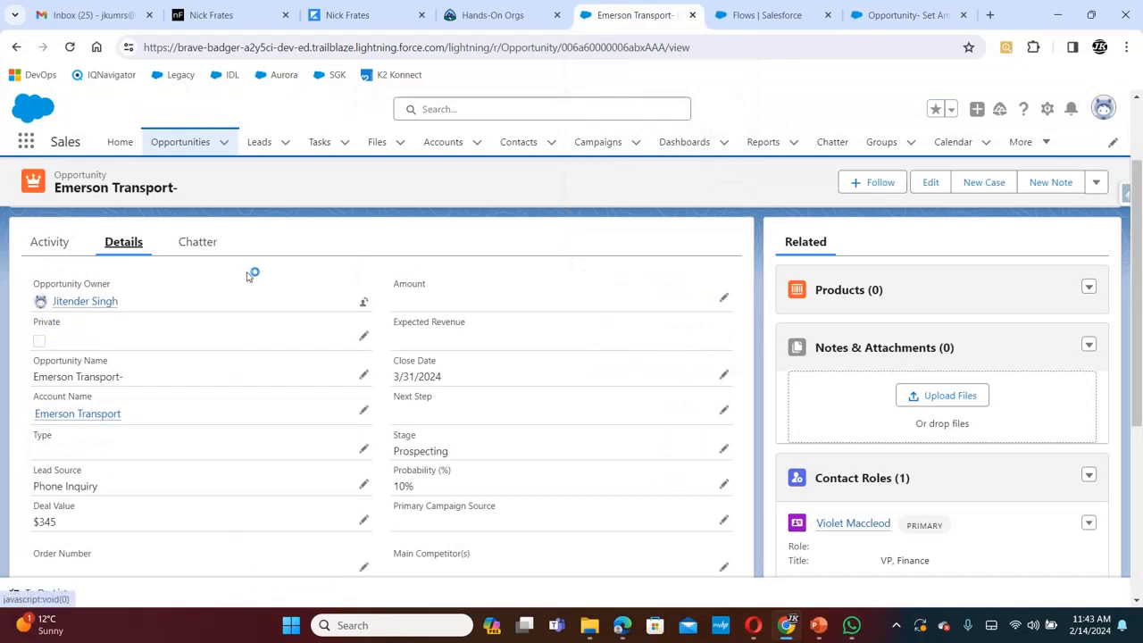
left_click(69, 47)
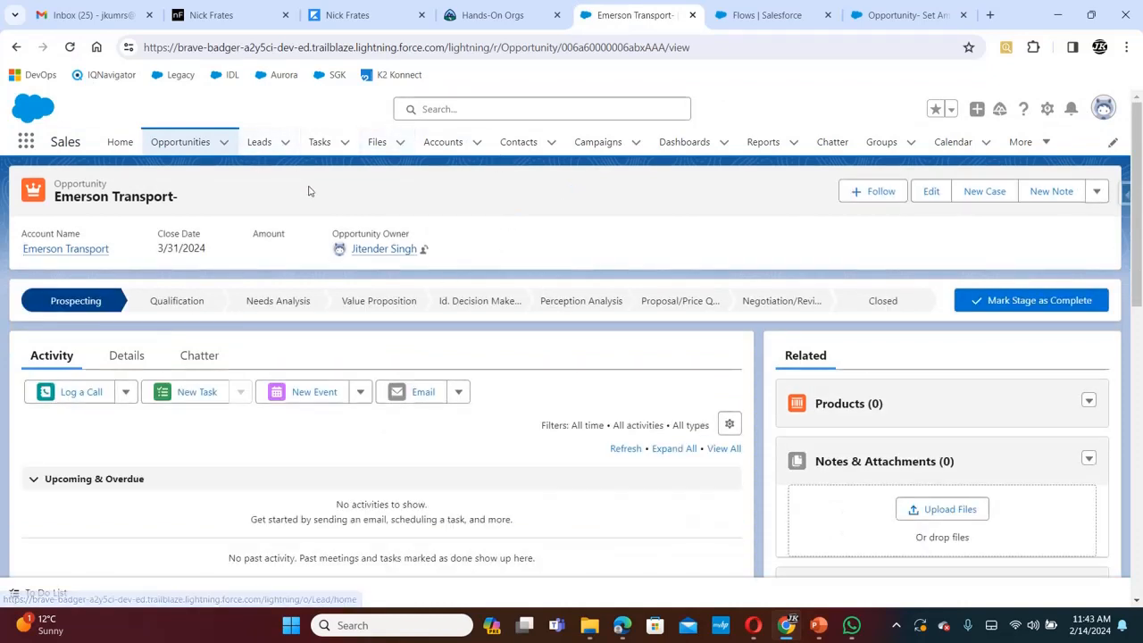
Step: Open the TNR Corp. lead from the My Leads list and show its details
right_click(258, 148)
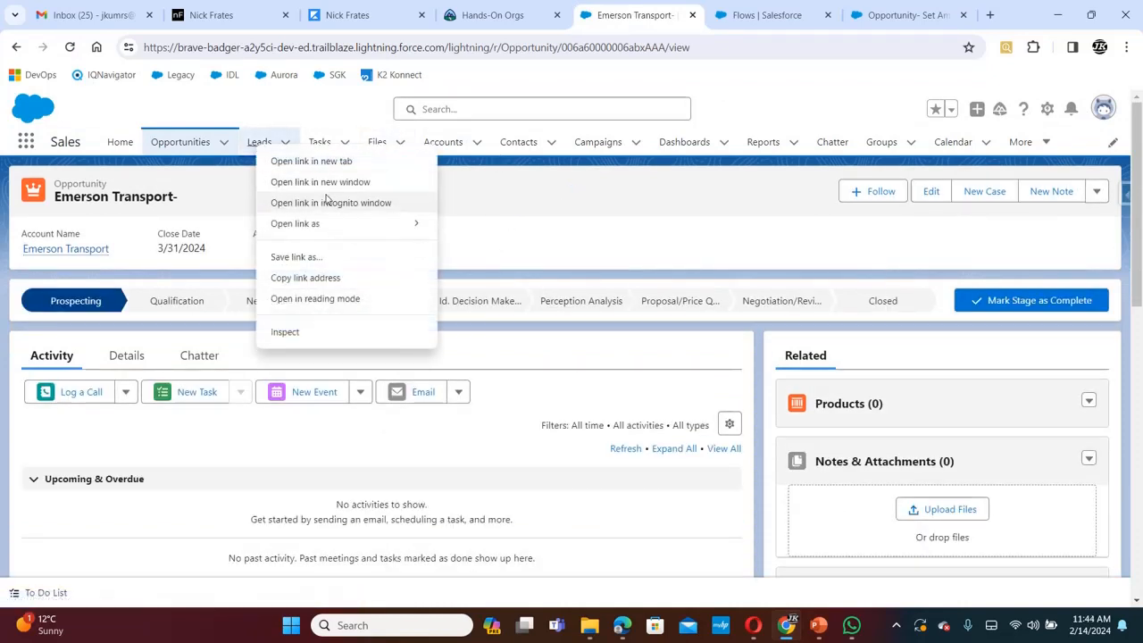
left_click(256, 148)
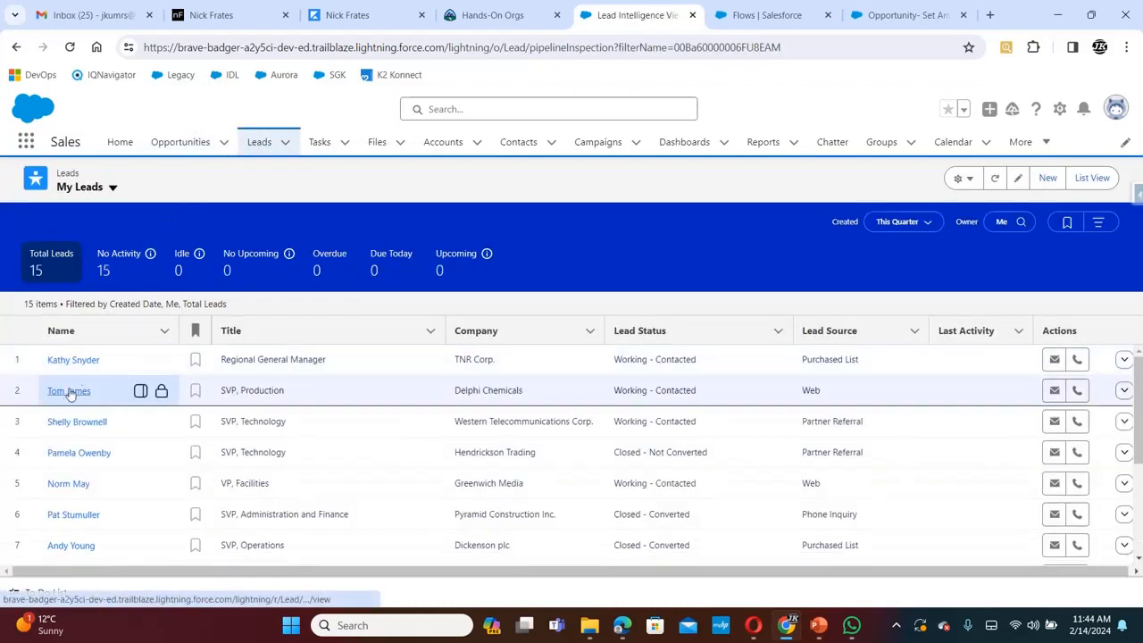
left_click(67, 360)
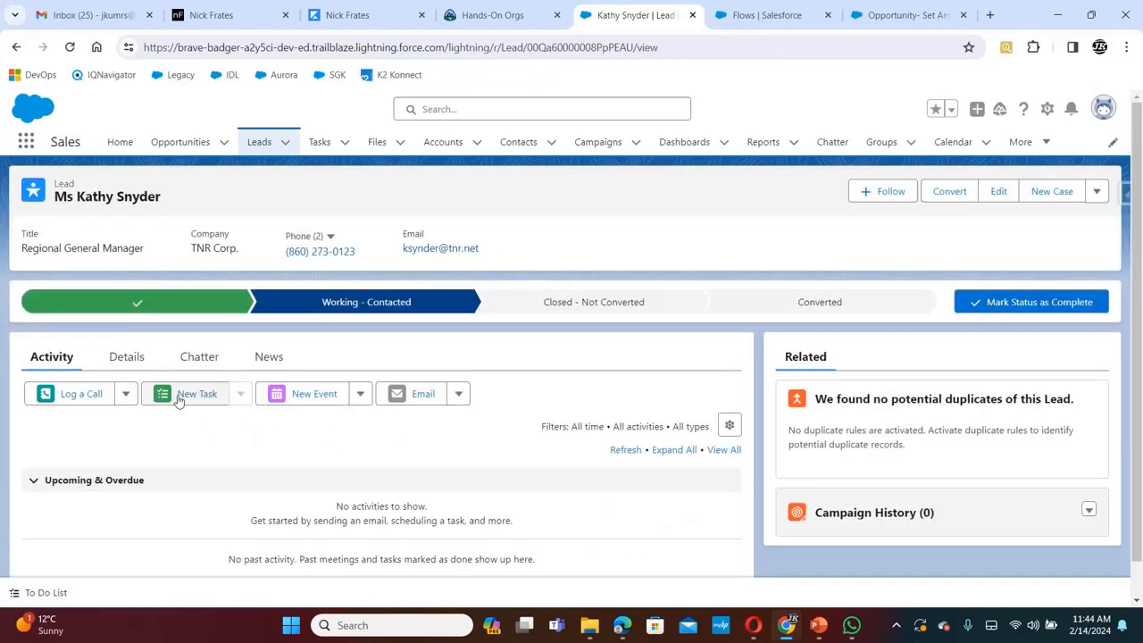
left_click(125, 358)
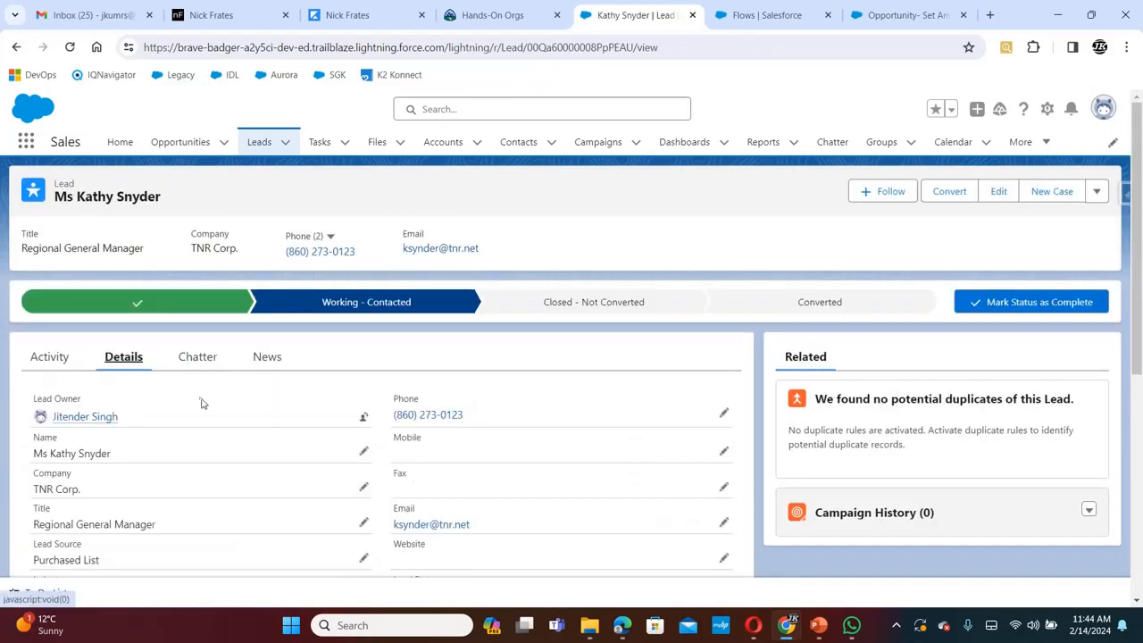
Step: Set the TNR Corp. lead's Deal Value to 4567 and save the record
right_click(1141, 358)
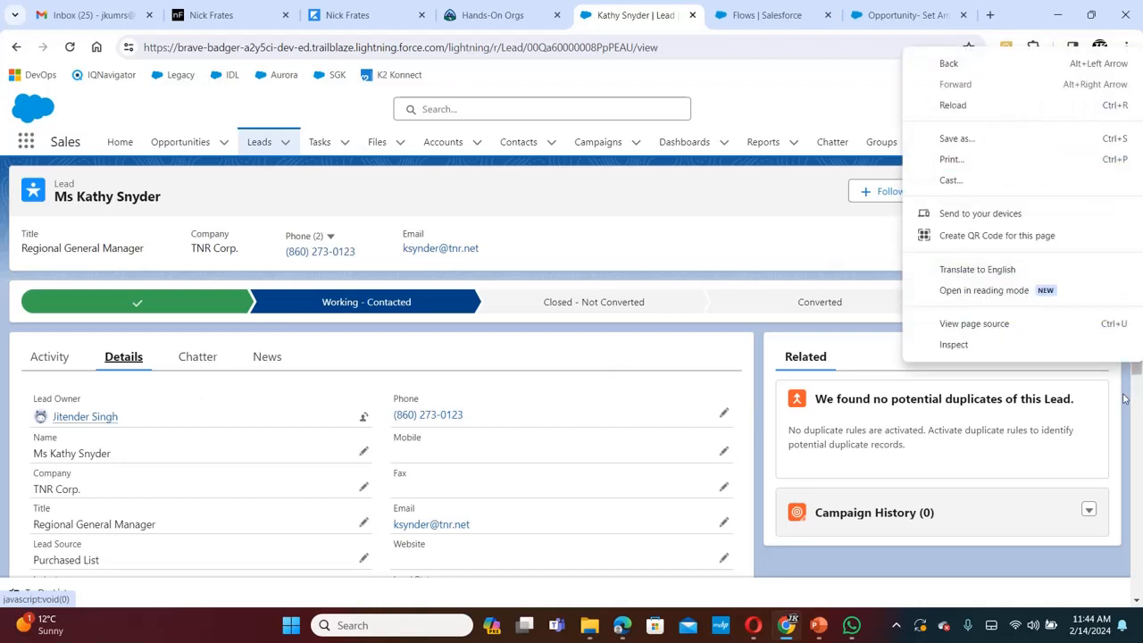
left_click(1139, 329)
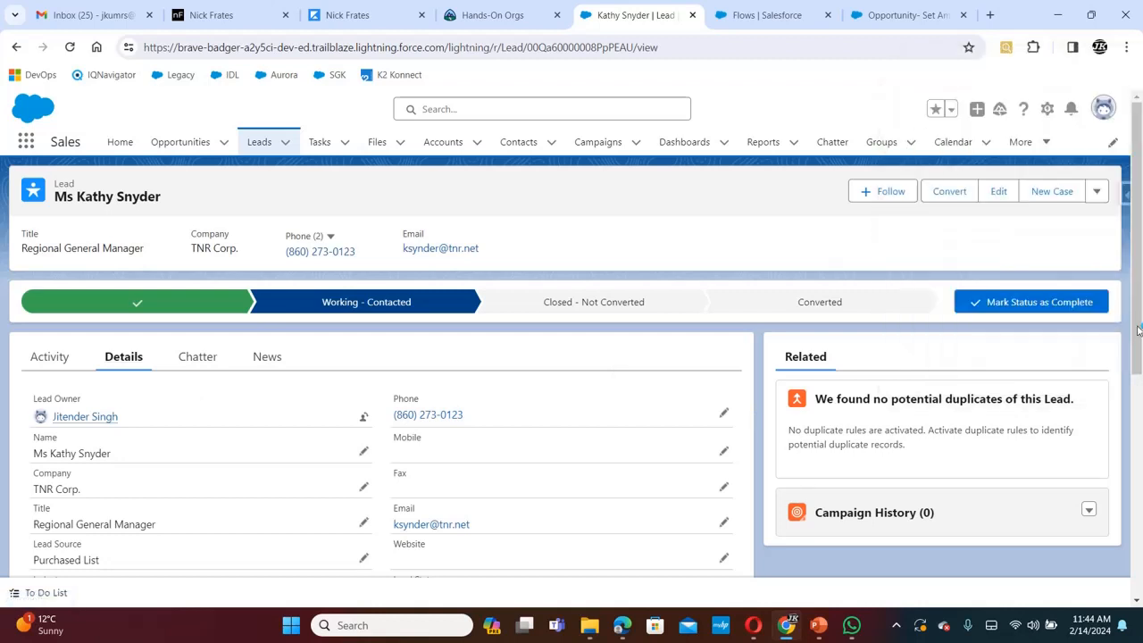
scroll(1138, 329, "down", 3)
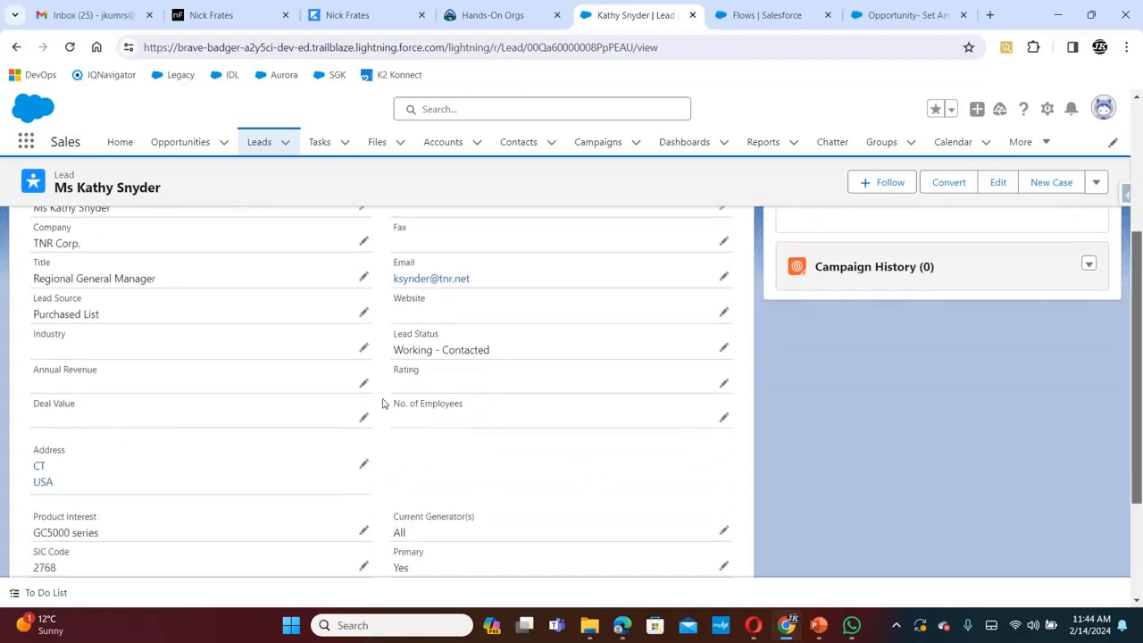
left_click(365, 419)
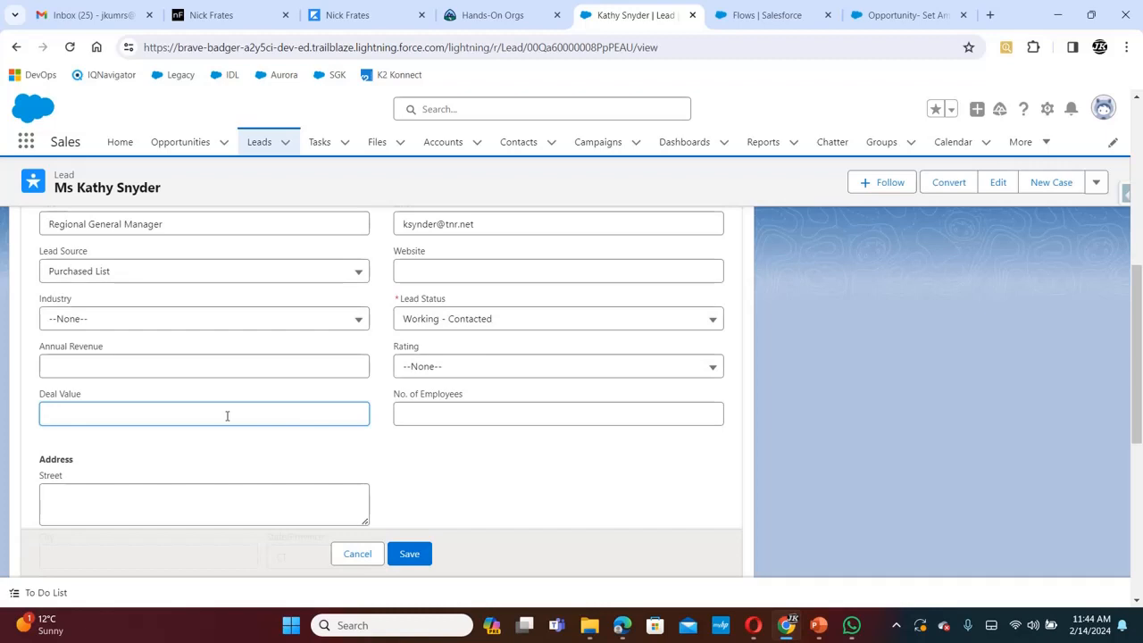
type("4567")
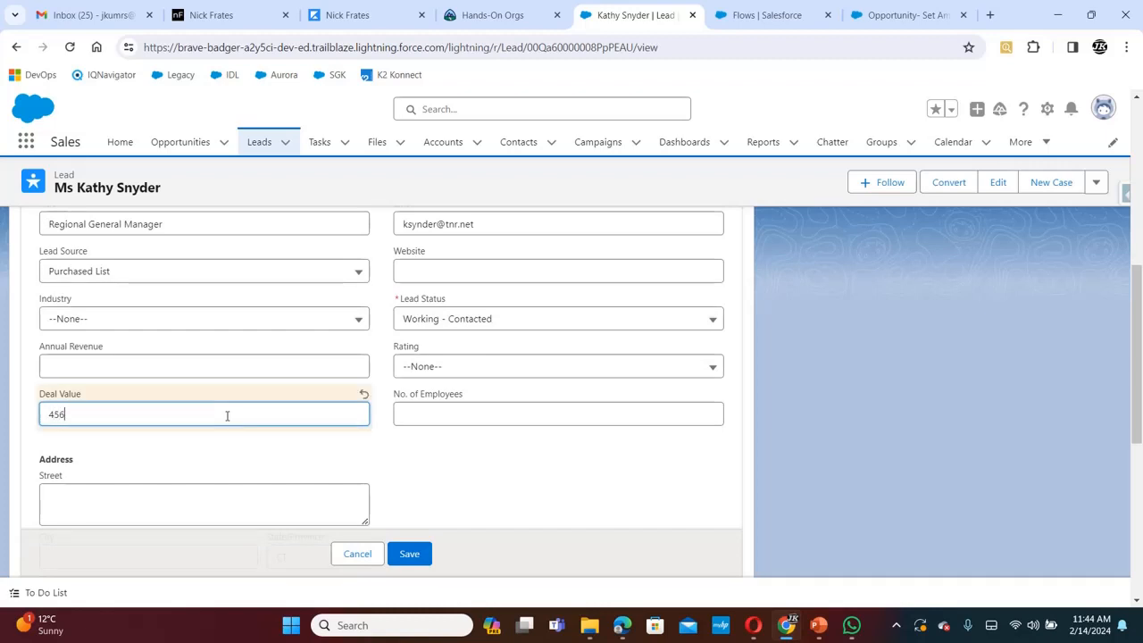
left_click(410, 555)
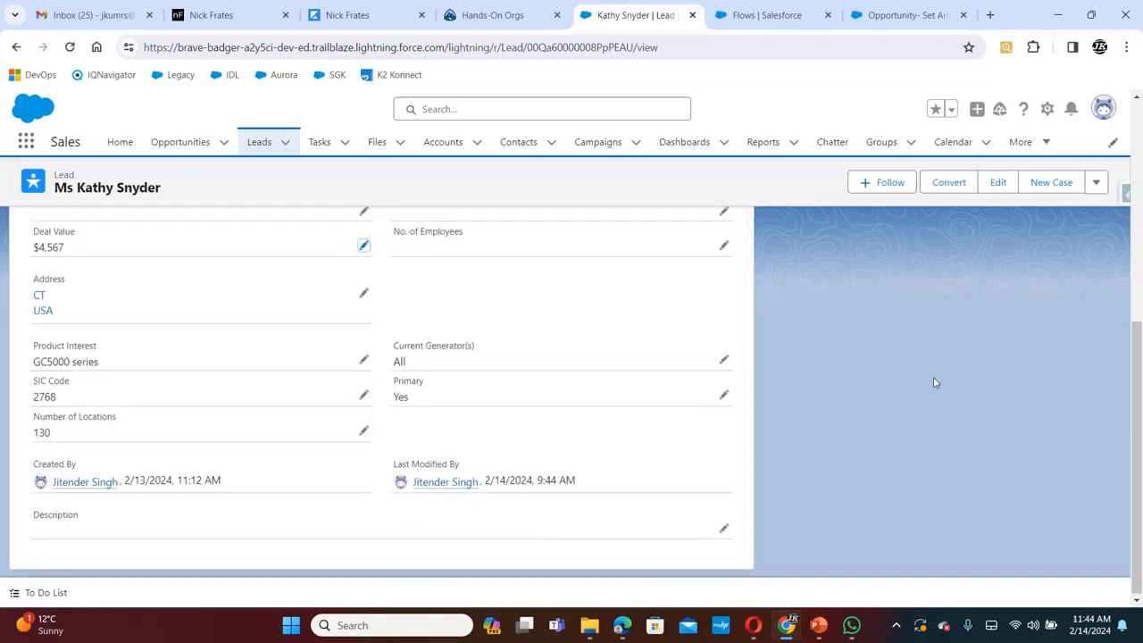
Step: Convert the lead with a new account, a new contact and a new opportunity named "TNR Corp."
left_click_drag(1140, 383, 1023, 170)
left_click(948, 186)
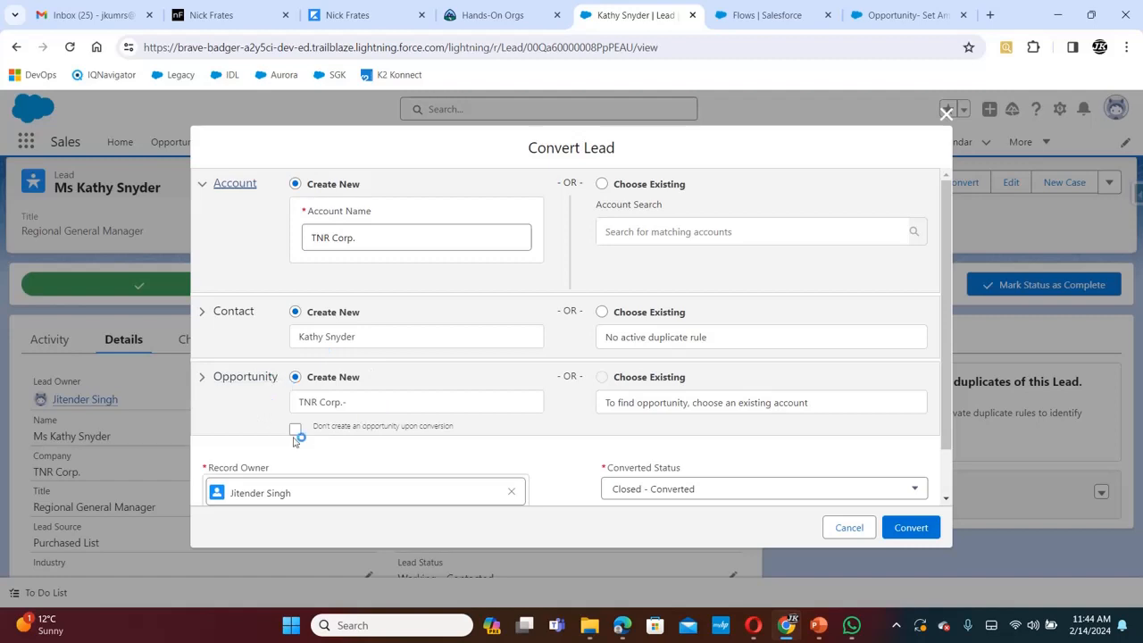
left_click(357, 404)
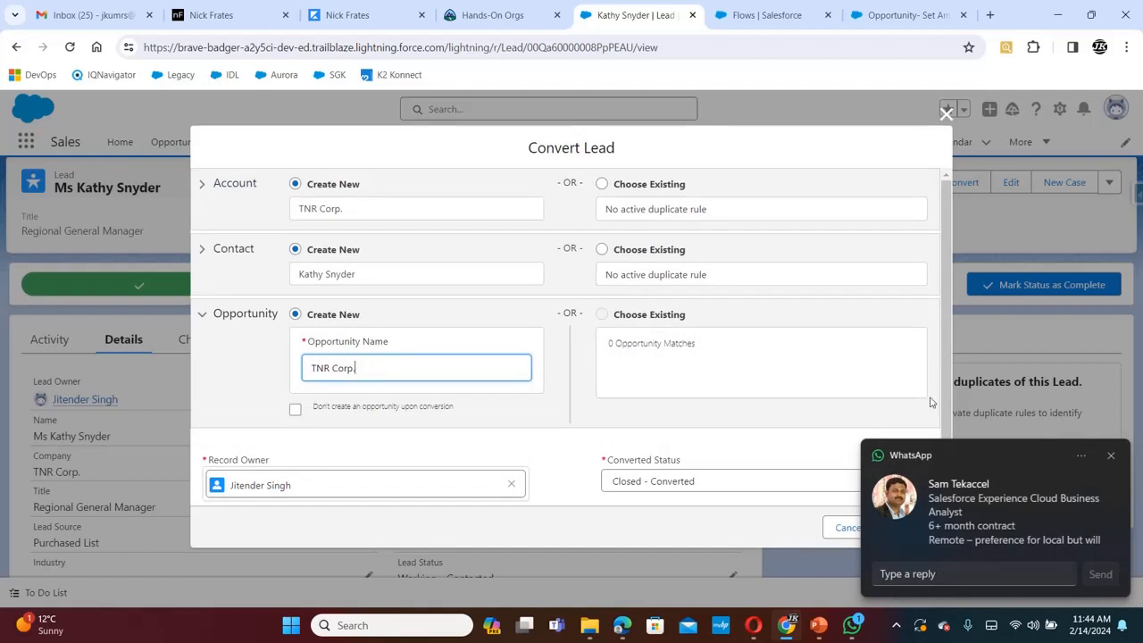
left_click(1112, 457)
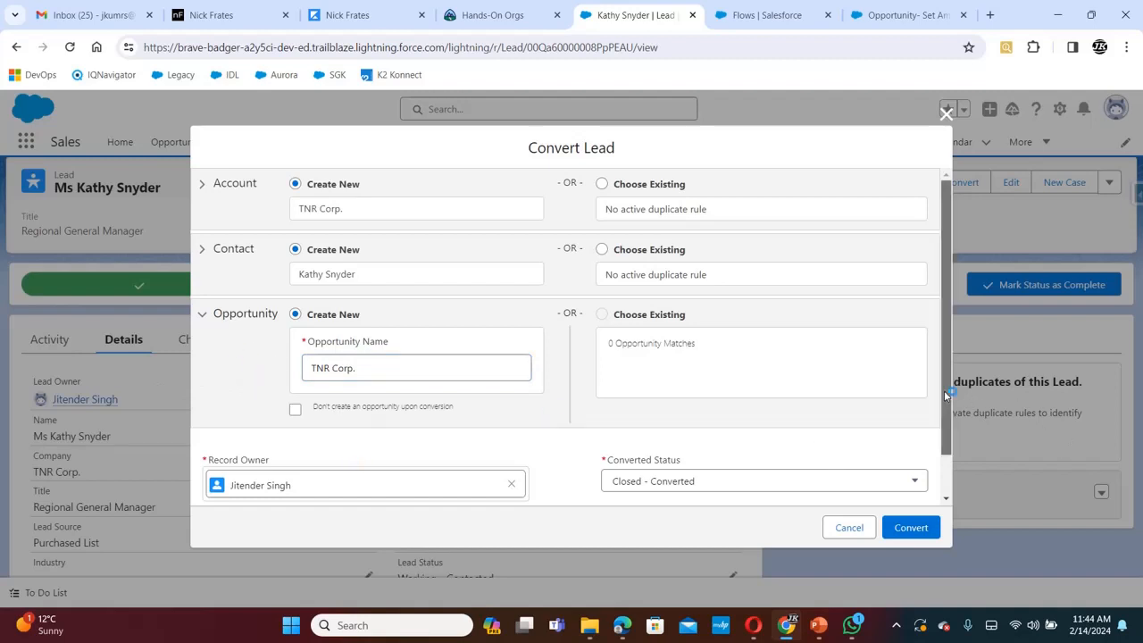
scroll(945, 395, "down", 2)
left_click(909, 529)
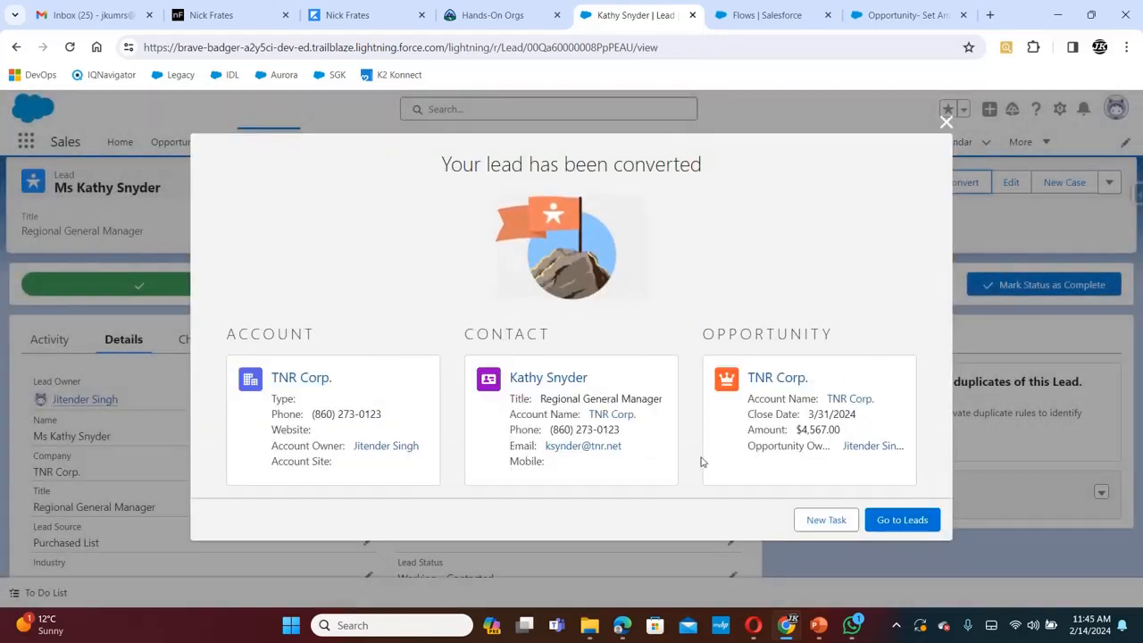
Step: Open the new TNR Corp. opportunity's details and compare its Amount with its Deal Value
left_click(779, 378)
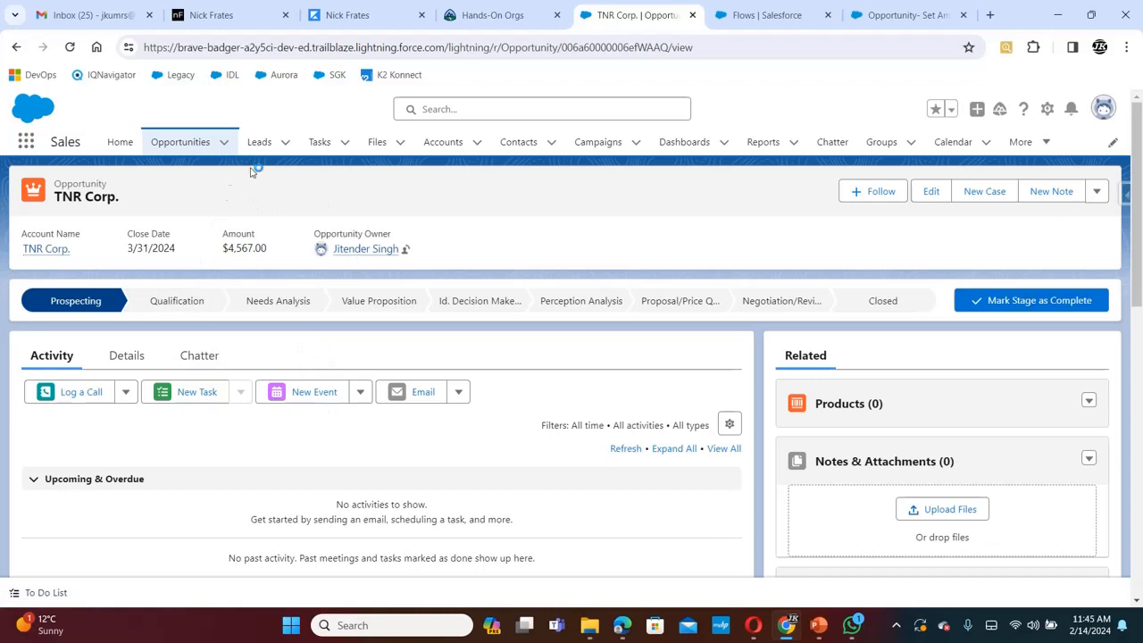
left_click(125, 357)
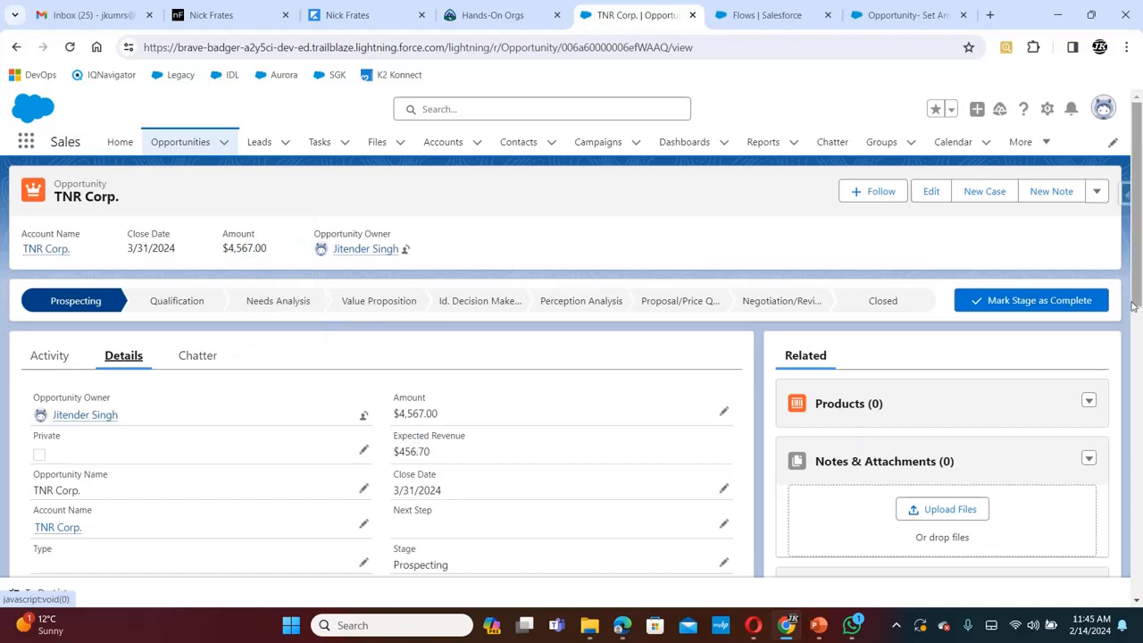
scroll(1138, 268, "down", 1)
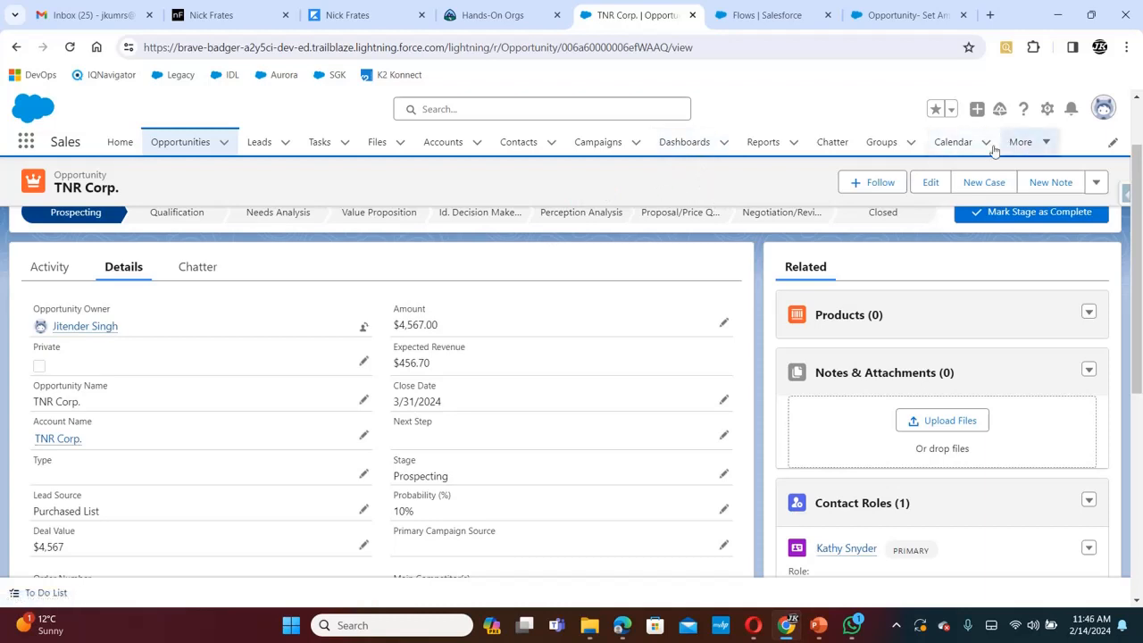
Step: Find the Opportunity object in Setup's Object Manager by searching "opportu", and open its page layouts
left_click(759, 15)
left_click(191, 143)
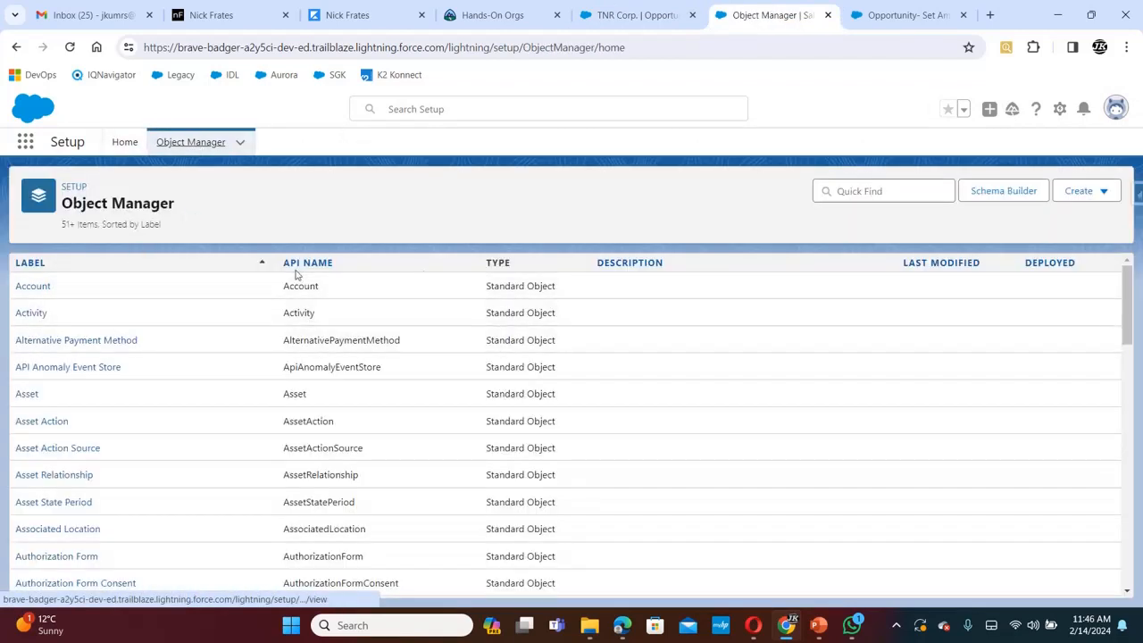
left_click(883, 191)
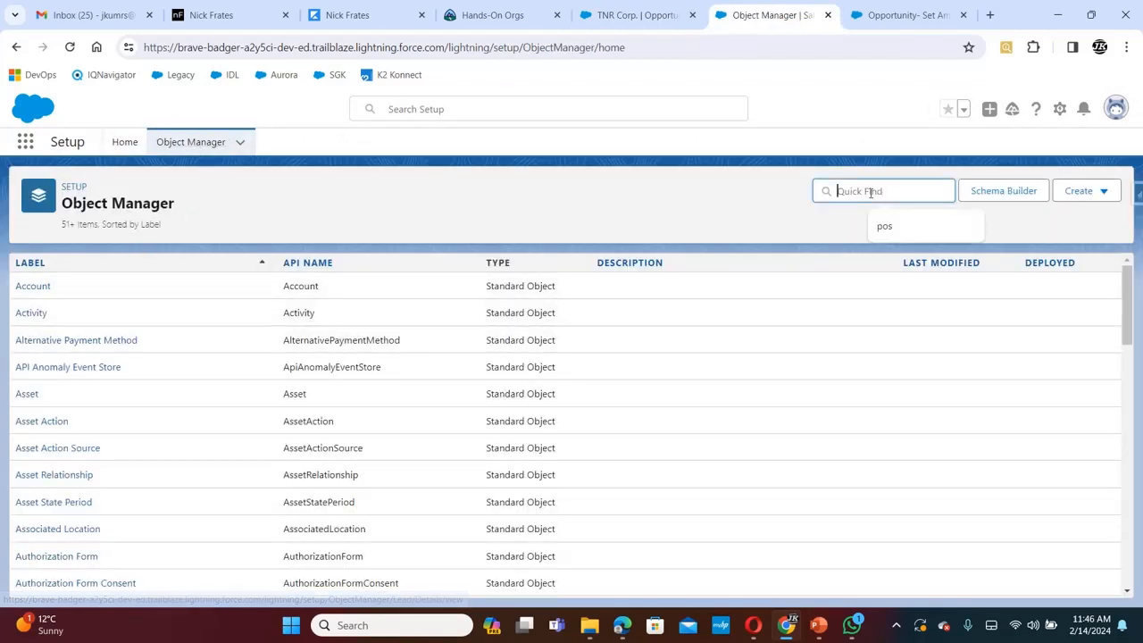
left_click(764, 207)
left_click(862, 192)
type("opportu")
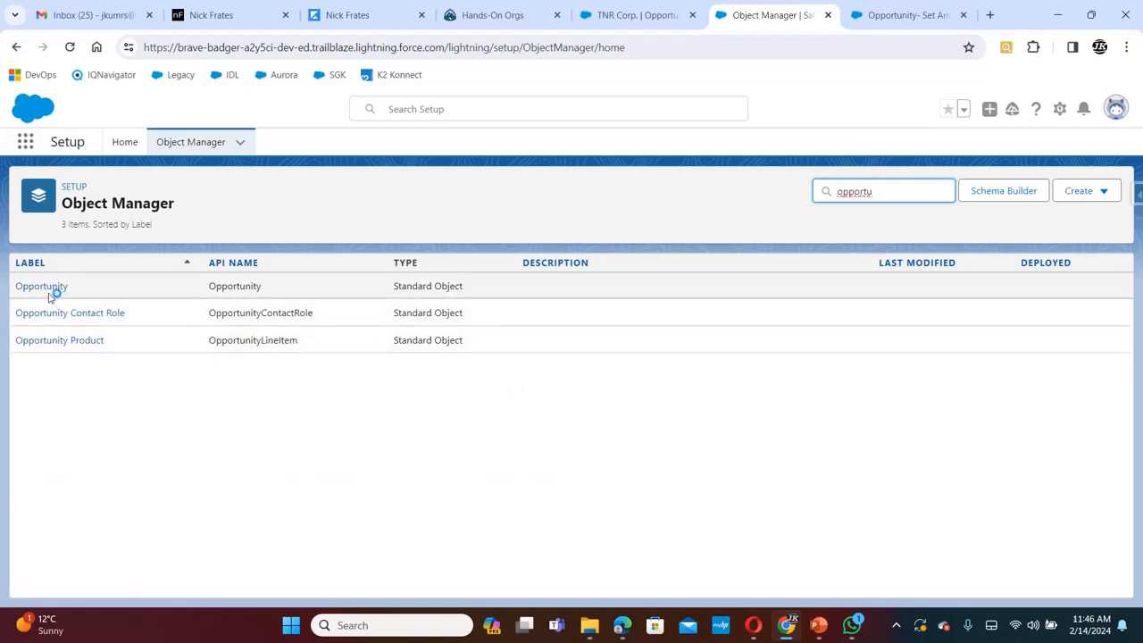
left_click(45, 288)
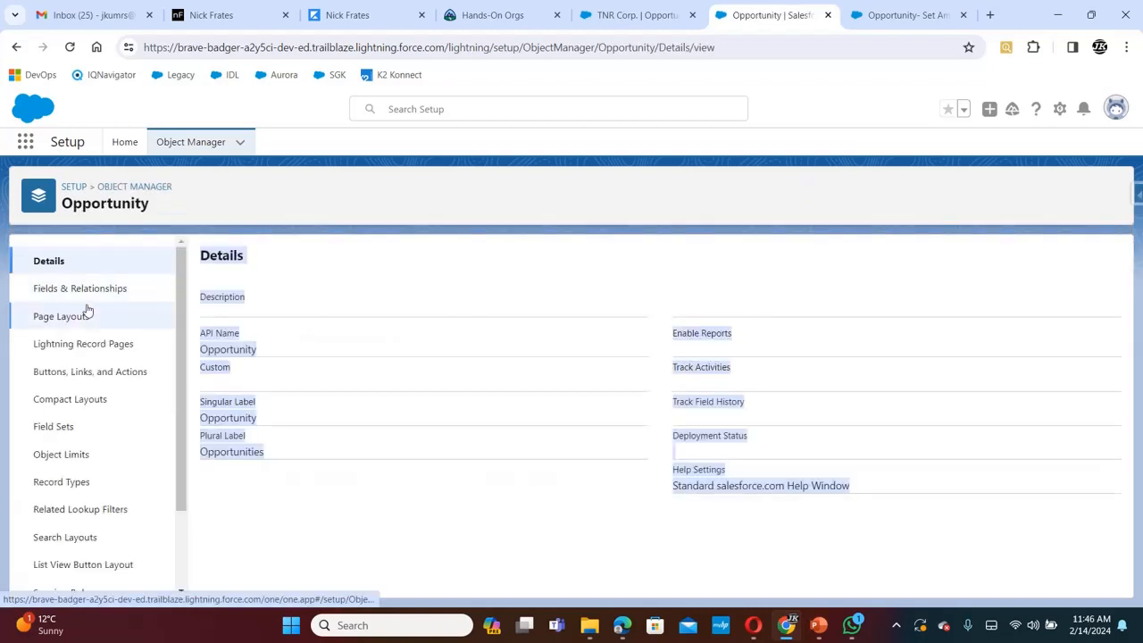
left_click(84, 317)
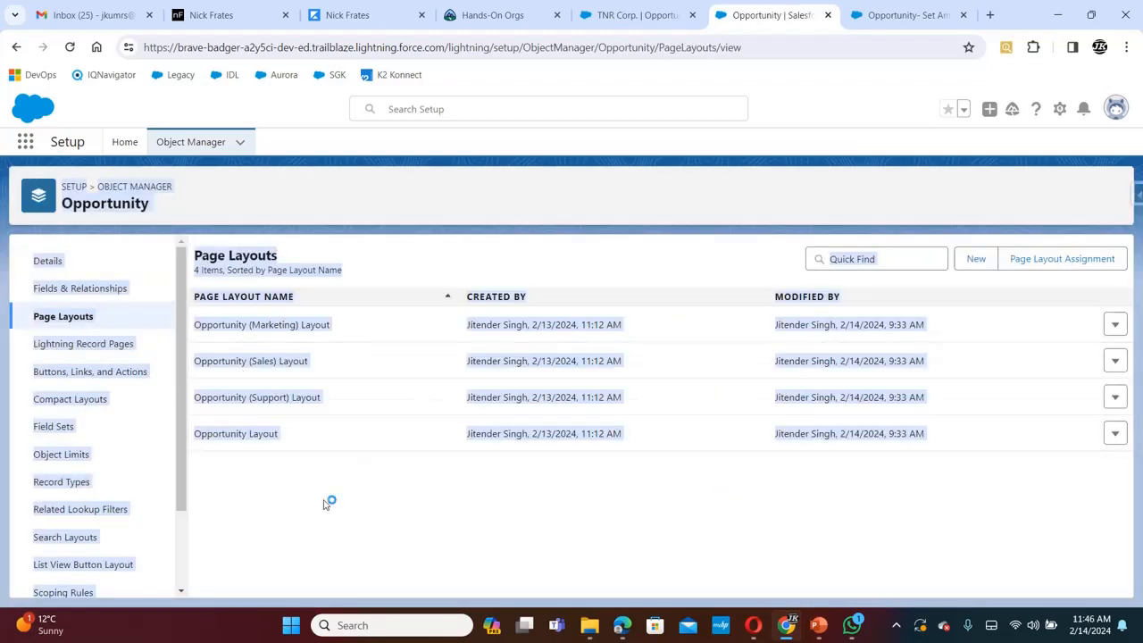
Step: View the Opportunity page layout assignments and open the layout assigned to the System Administrator profile
left_click(1052, 261)
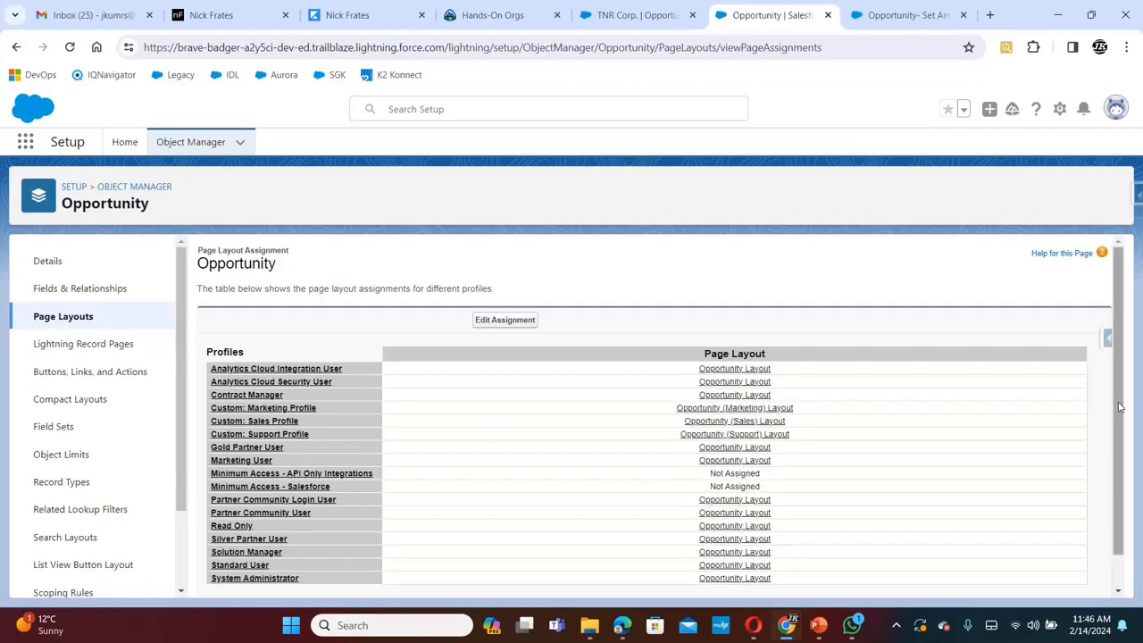
left_click_drag(1119, 407, 1119, 484)
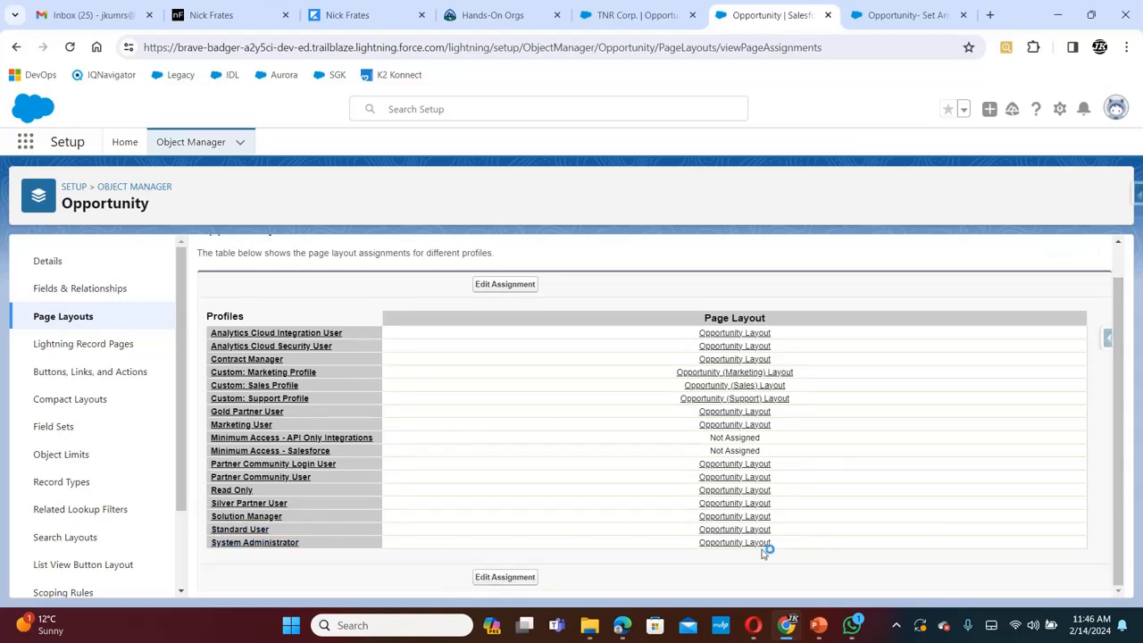
left_click(735, 545)
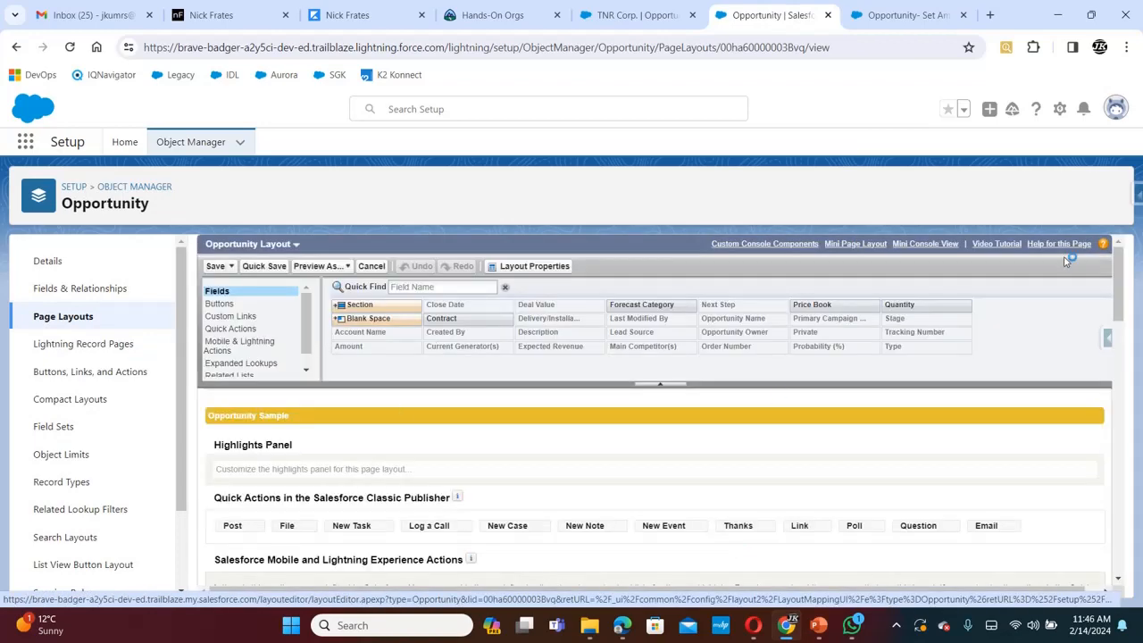
Step: Remove the Deal Value field from the Opportunity Information section of the Opportunity Layout and save the layout
left_click_drag(1120, 292, 1135, 357)
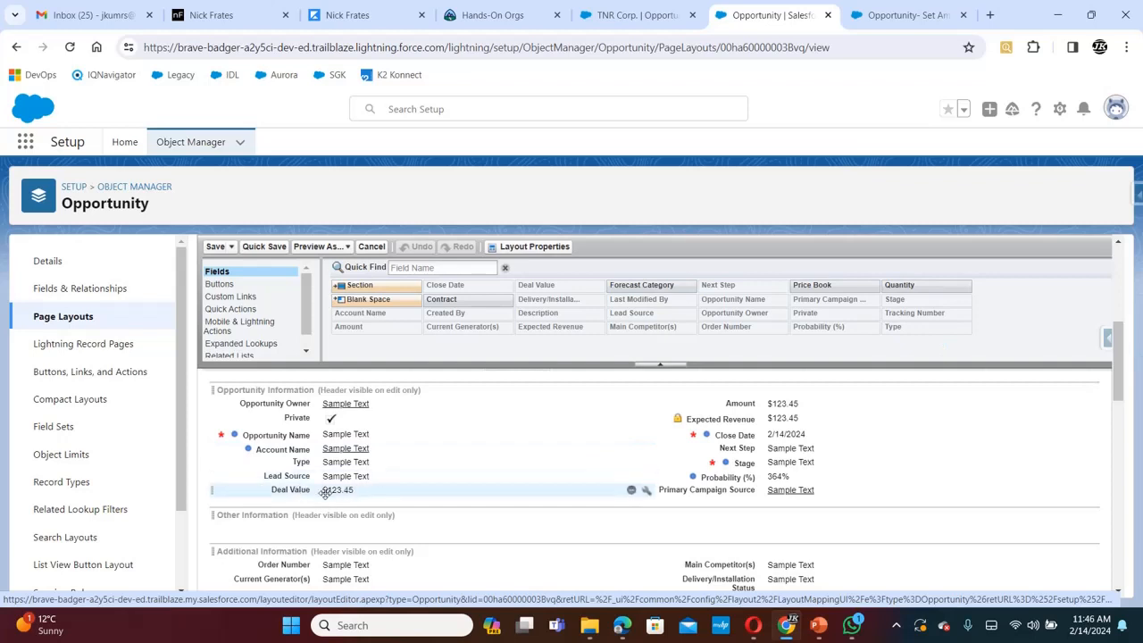
left_click(631, 492)
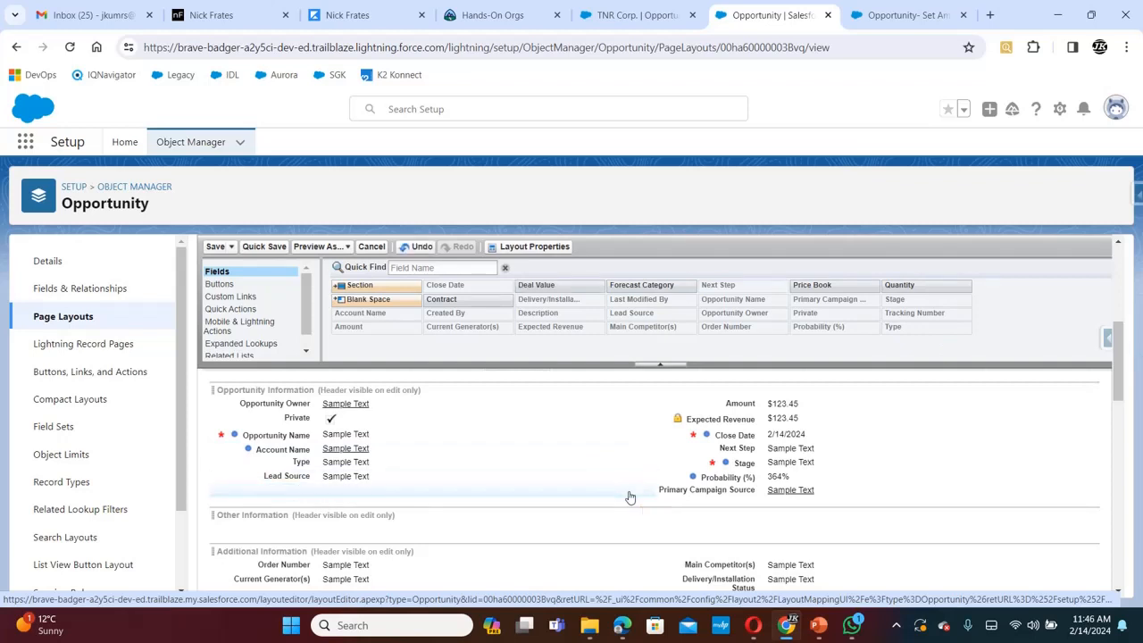
left_click(213, 248)
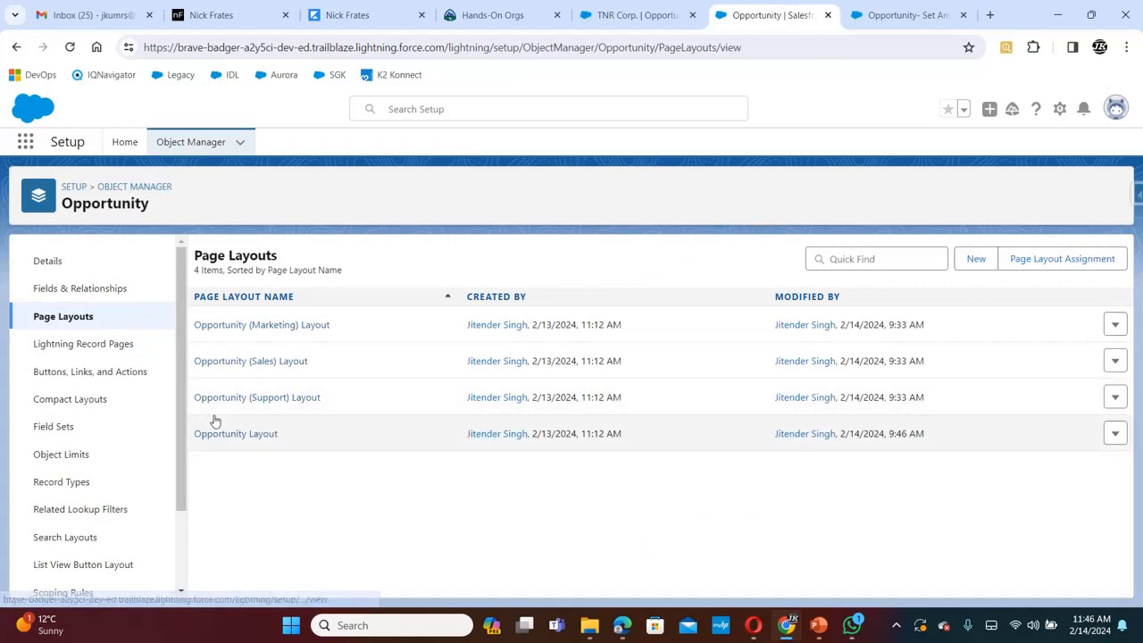
Step: Reload the TNR Corp. opportunity record and check its details for the Deal Value field
left_click(637, 15)
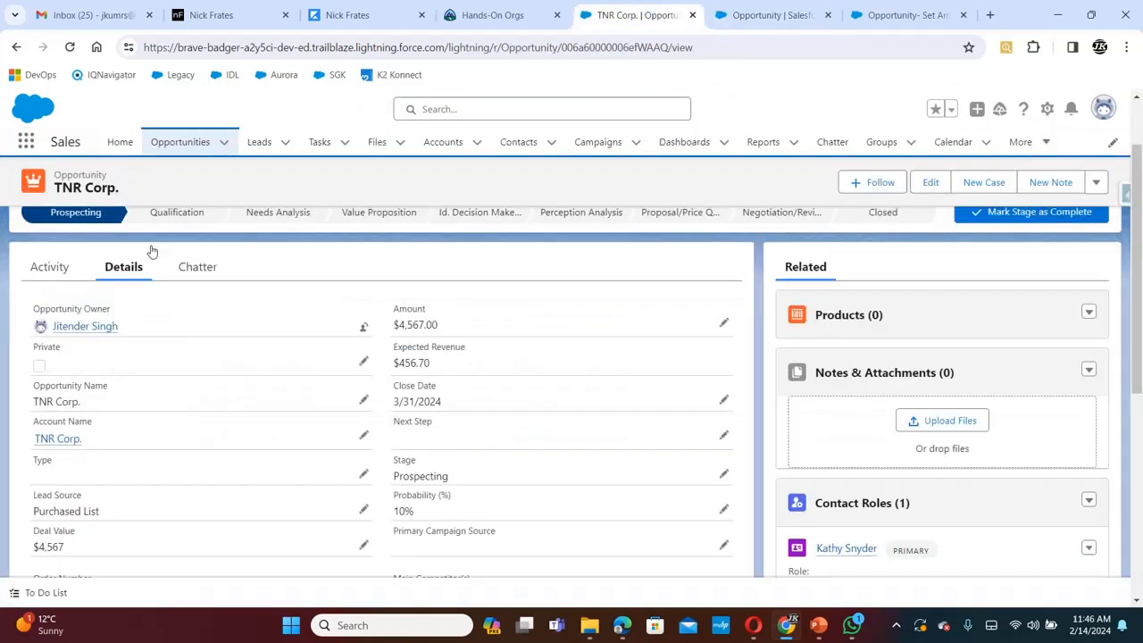
left_click(72, 47)
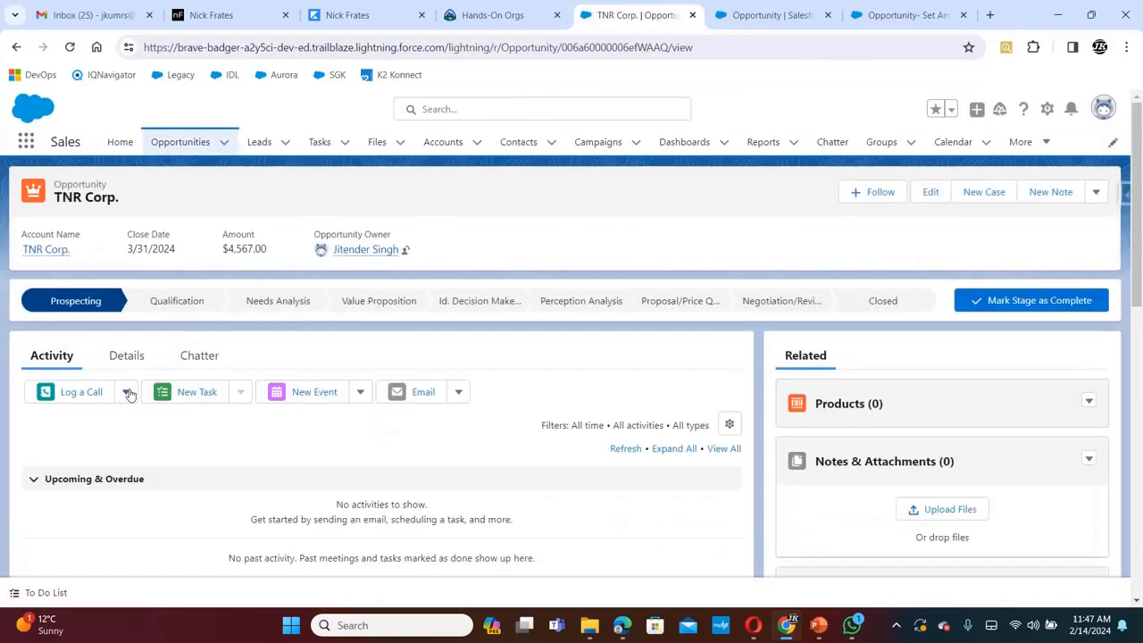
left_click(124, 357)
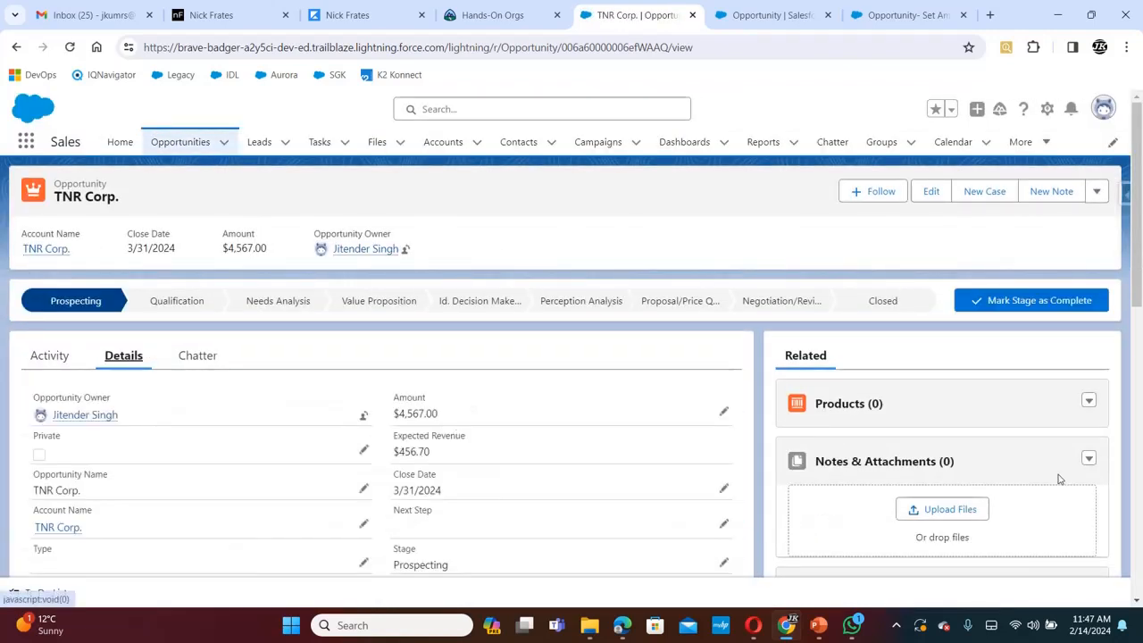
left_click_drag(1132, 277, 1131, 324)
left_click_drag(1129, 321, 1130, 383)
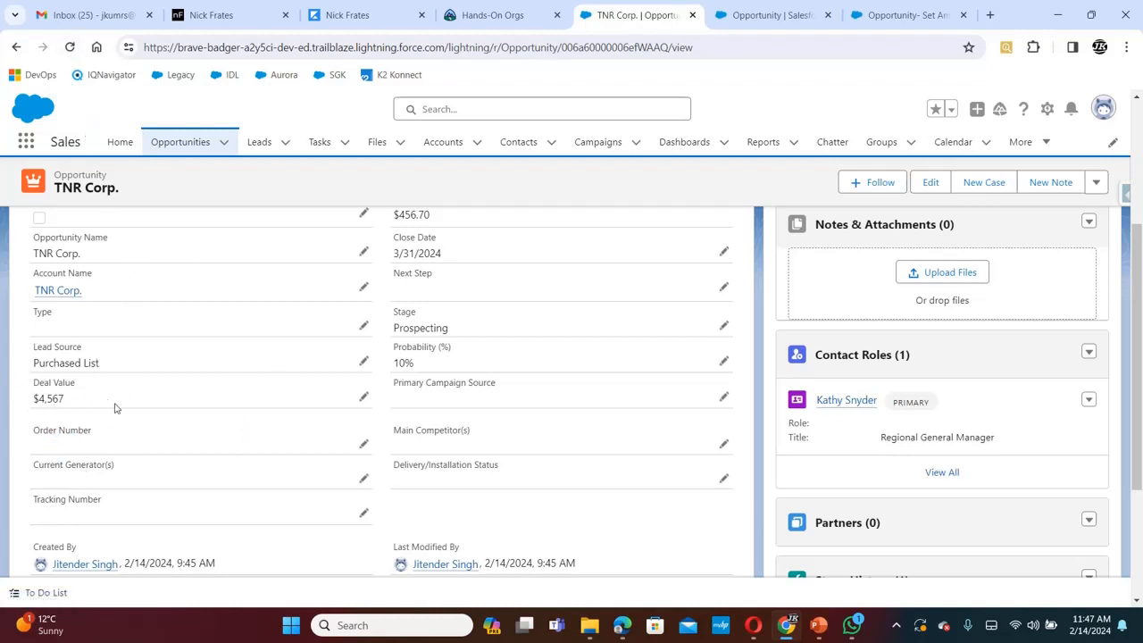
Step: Refresh the TNR Corp. record again and recheck whether its details still include Deal Value
left_click(70, 47)
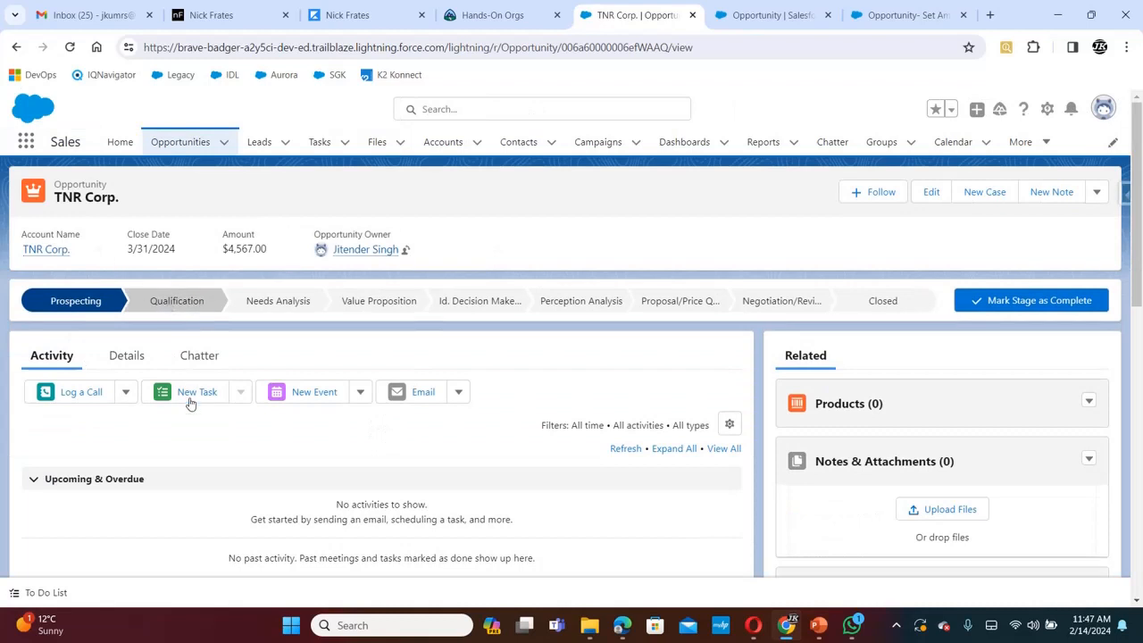
left_click(125, 357)
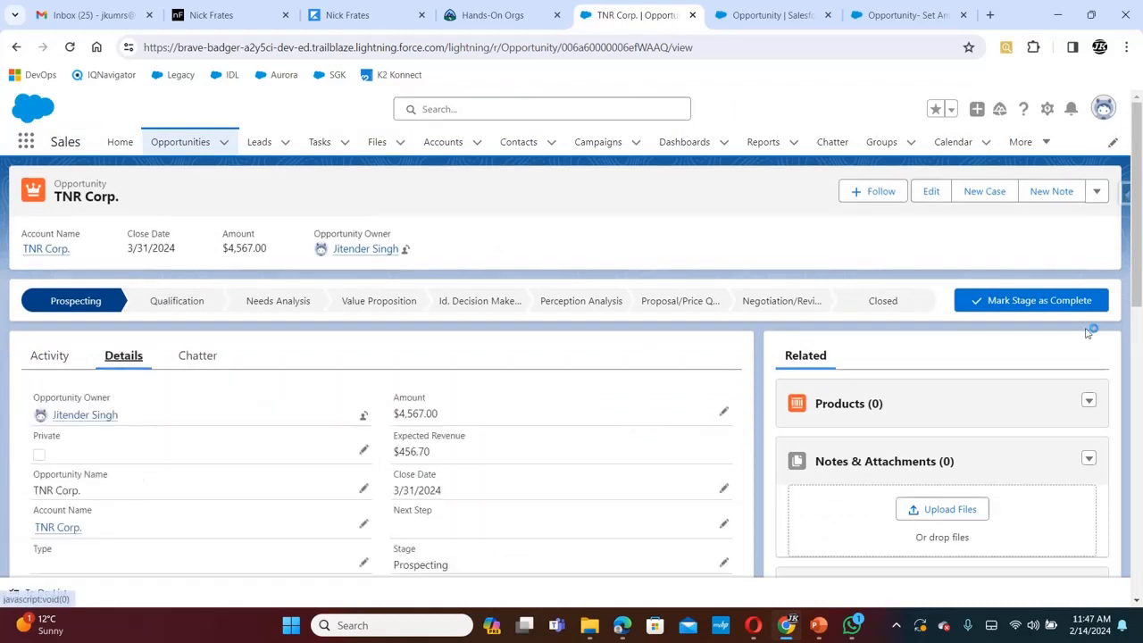
left_click_drag(1137, 178, 1119, 226)
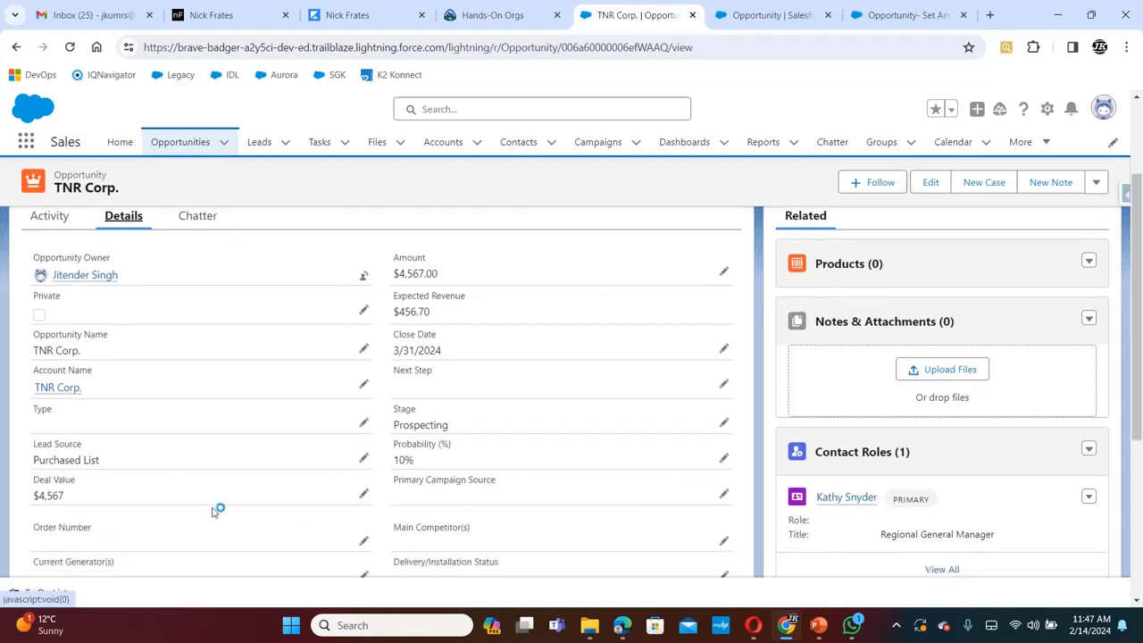
Step: Look over the Opportunity page layouts list in Setup and review the TNR Corp. opportunity's detail fields once more
left_click(773, 14)
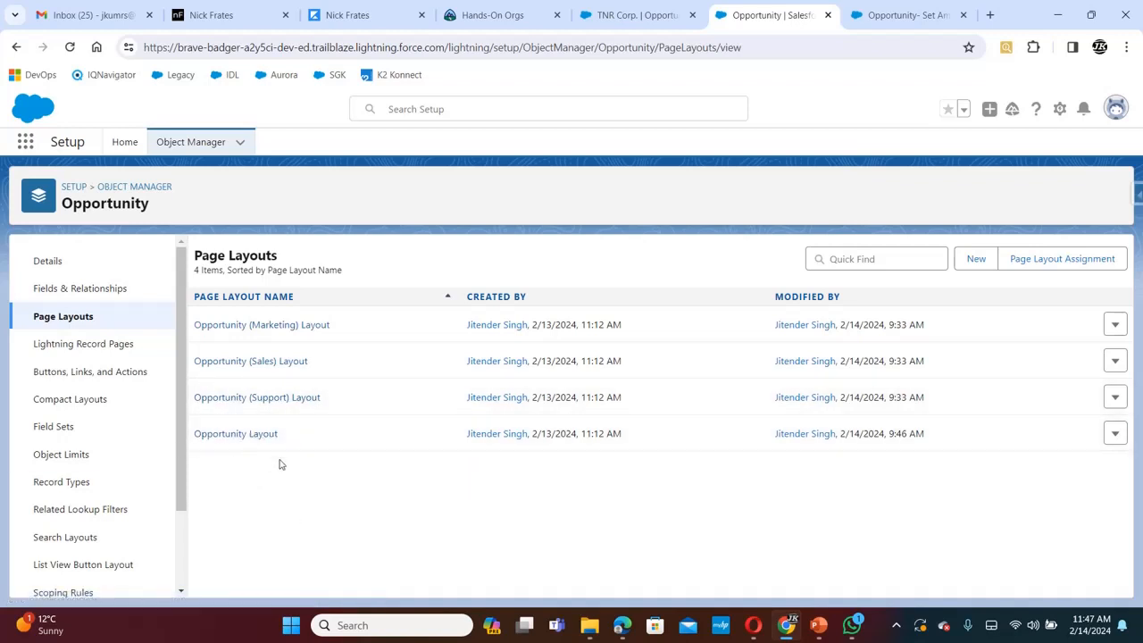
left_click(645, 17)
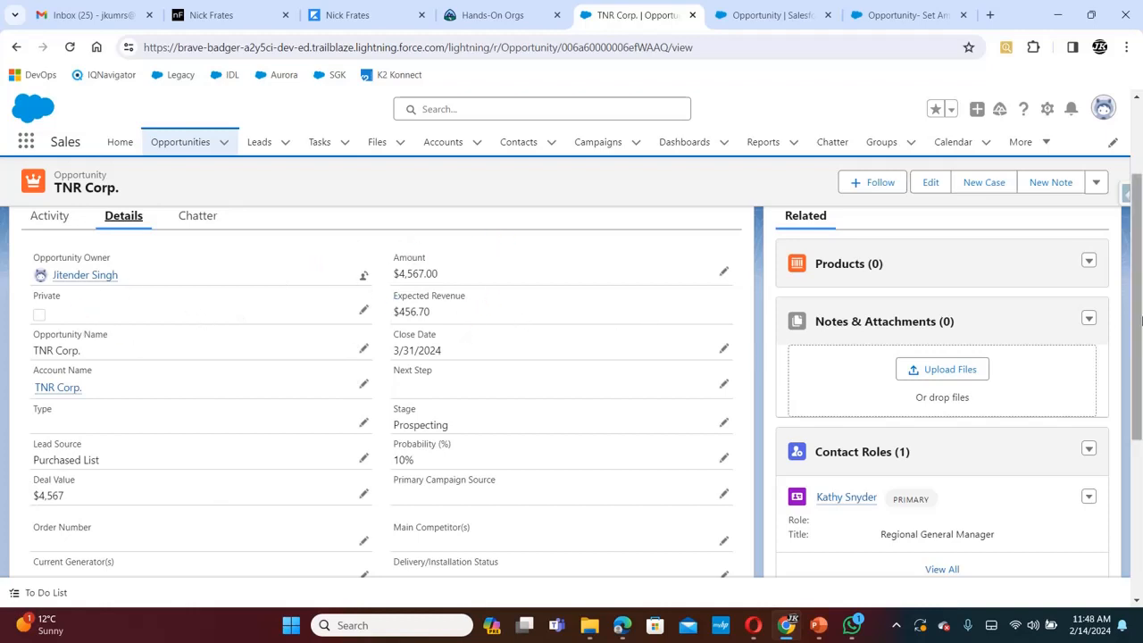
left_click_drag(1141, 309, 1137, 246)
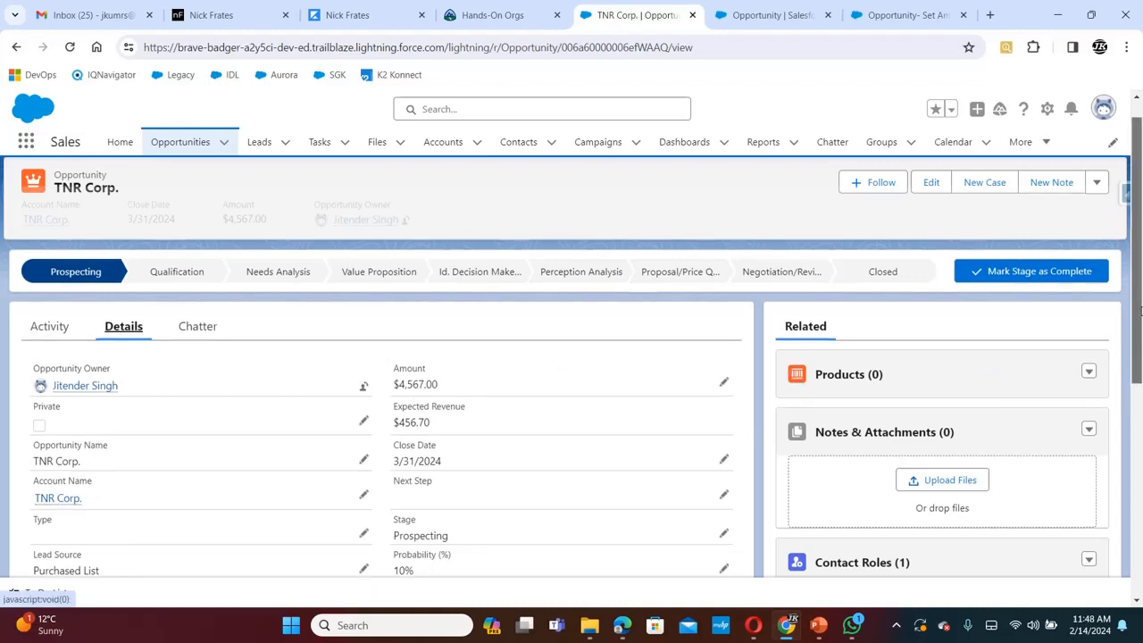
left_click_drag(1141, 310, 1141, 326)
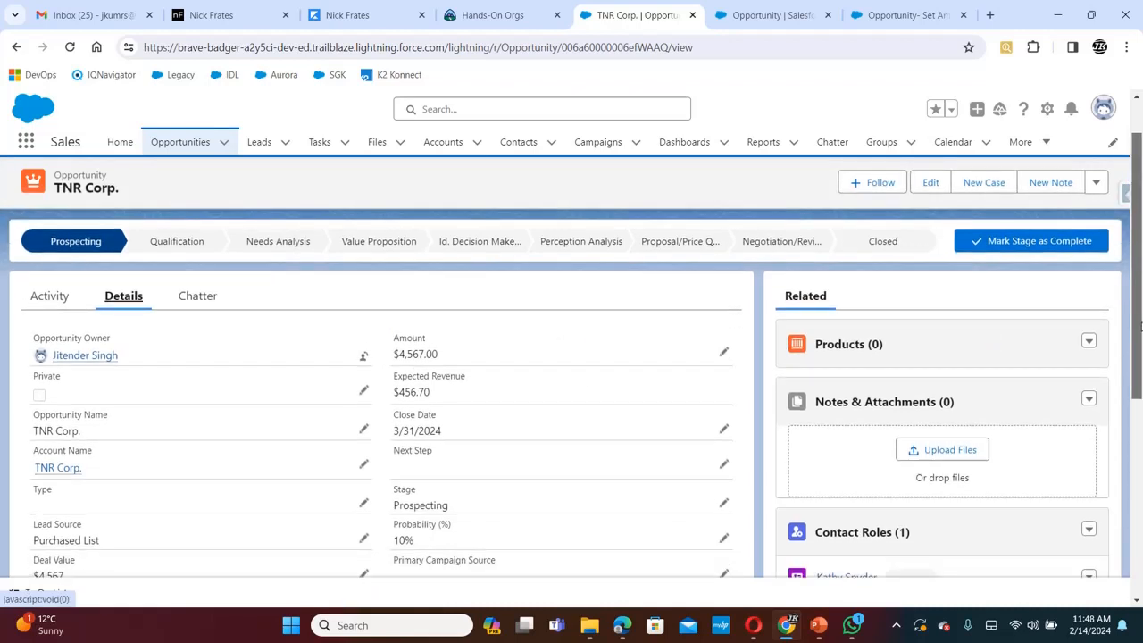